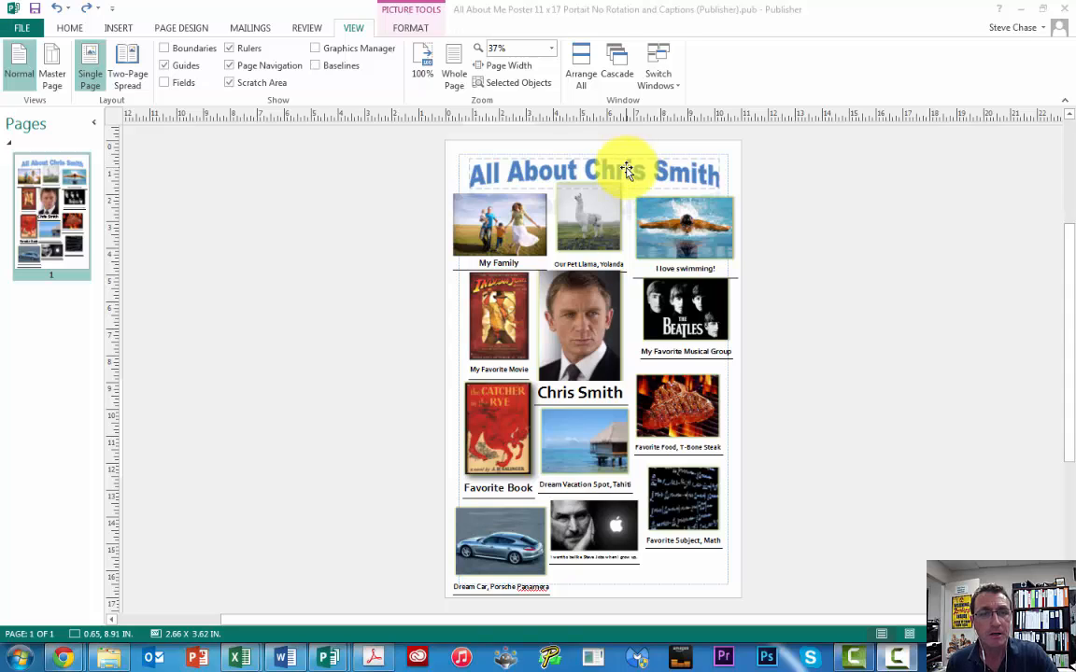
- Zoom in on the WordArt title at the top of the poster
{"action": "left_click", "coordinate": [446, 76]}
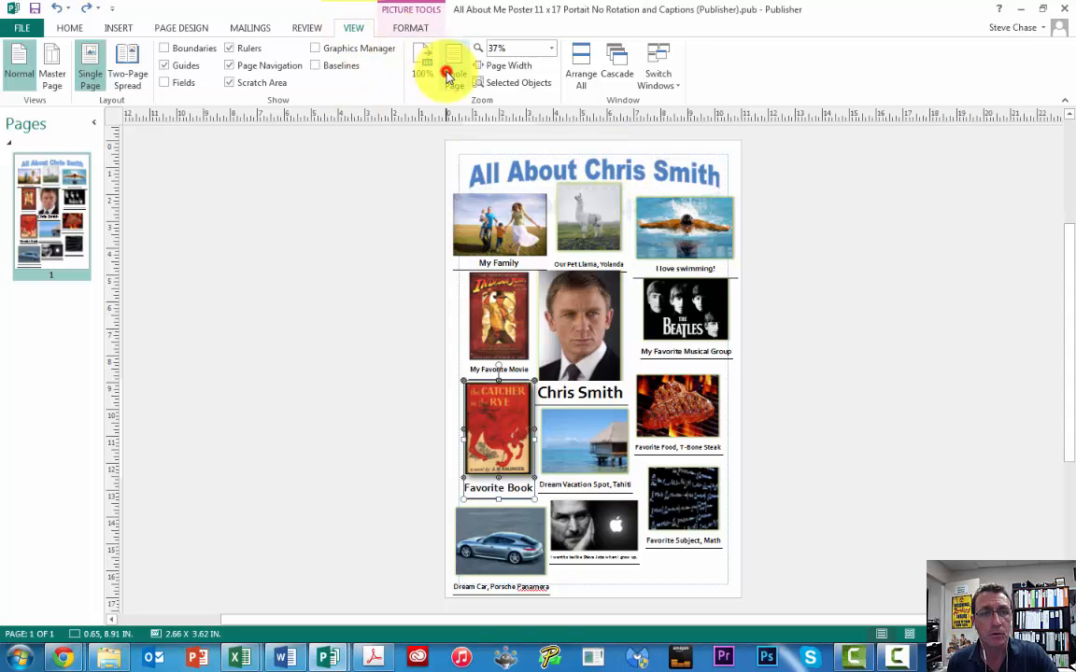
{"action": "left_click", "coordinate": [589, 163]}
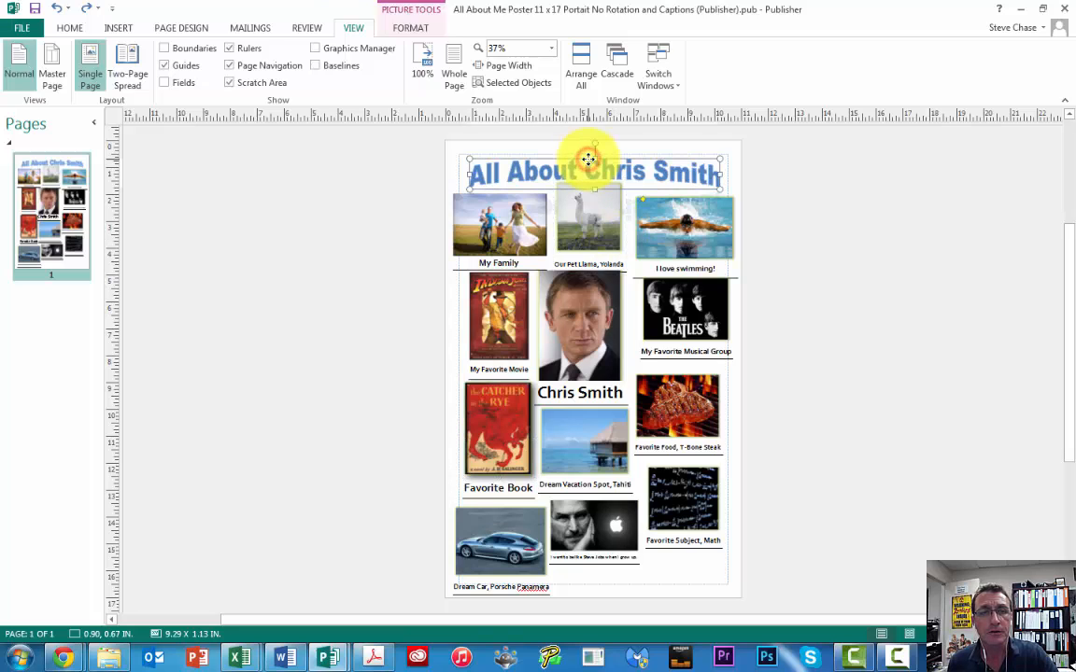
{"action": "left_click", "coordinate": [524, 86]}
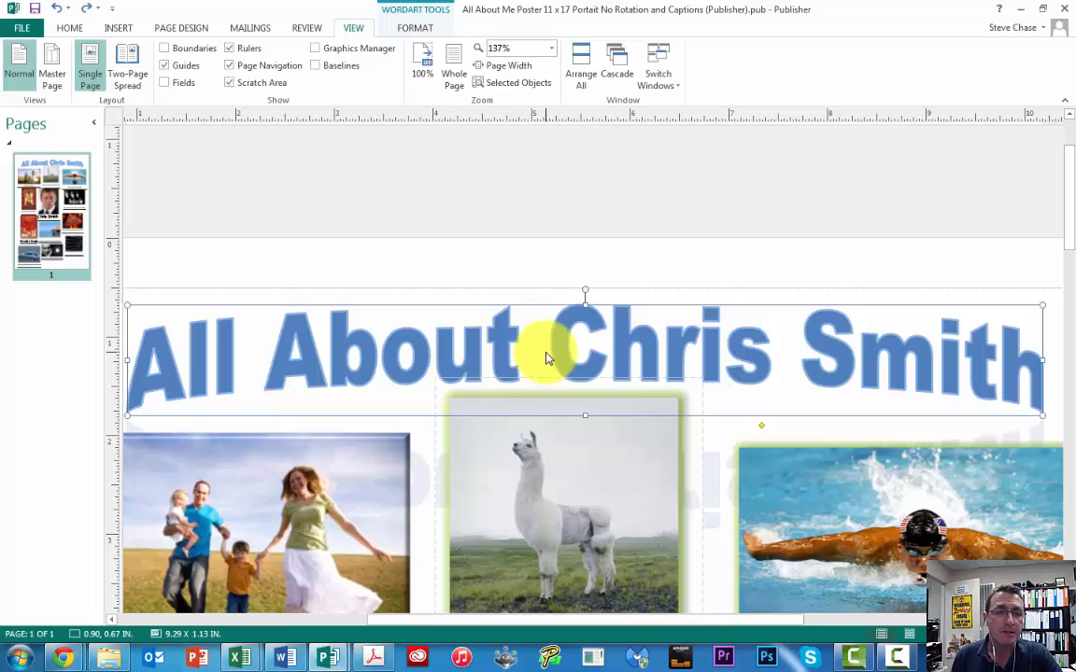
{"action": "left_click", "coordinate": [586, 348]}
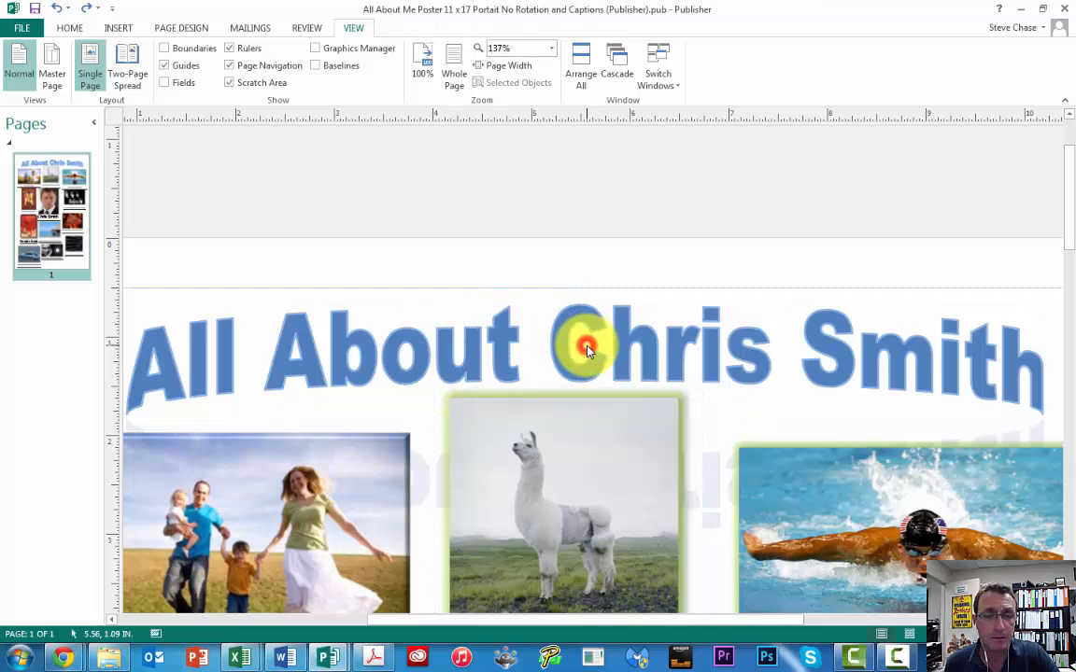
{"action": "left_click", "coordinate": [577, 363]}
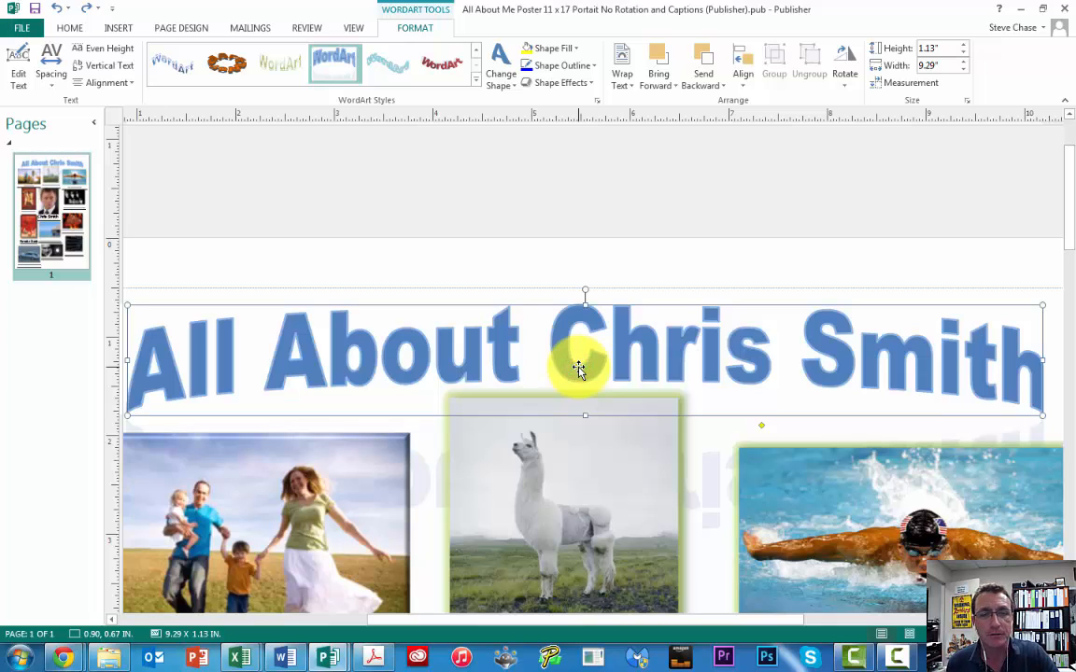
{"action": "left_click", "coordinate": [560, 296]}
{"action": "left_click", "coordinate": [558, 329]}
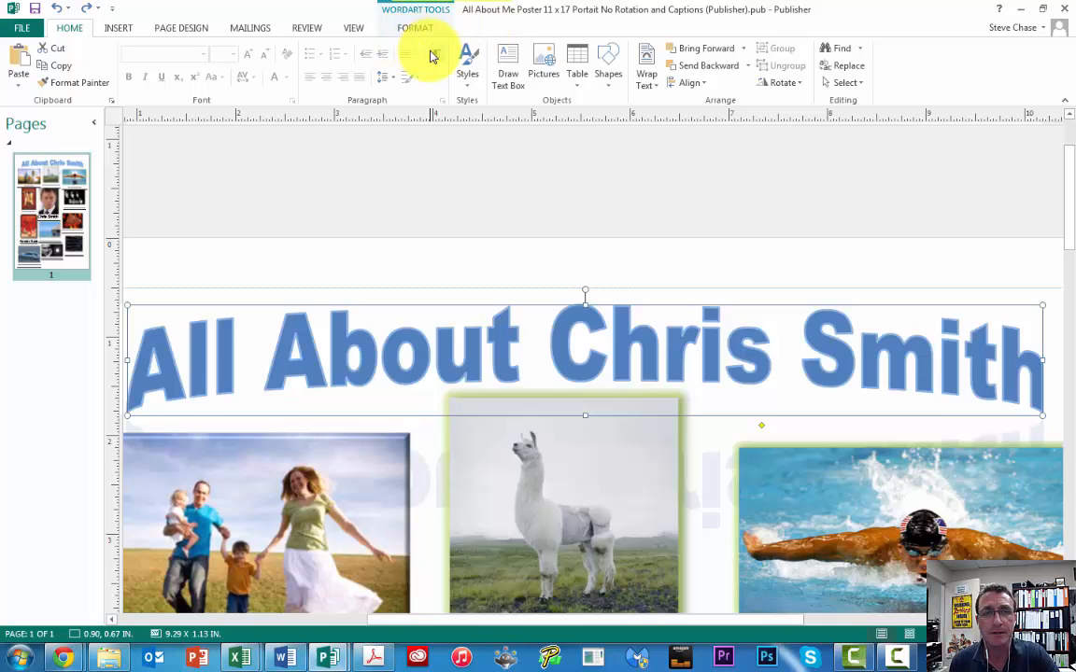
{"action": "double_click", "coordinate": [556, 336]}
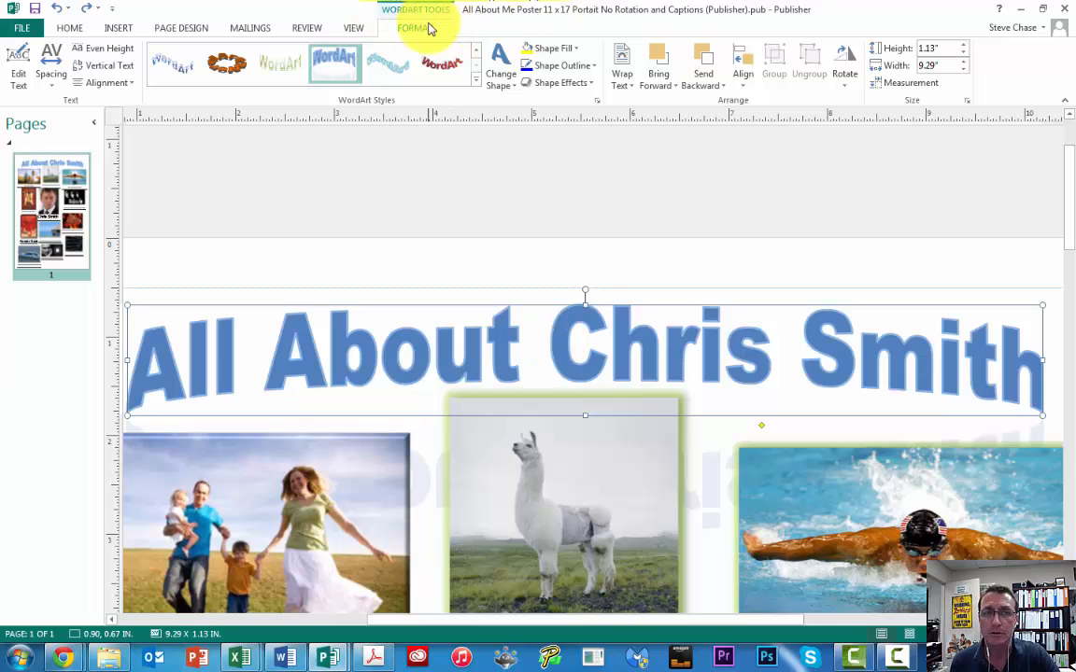
{"action": "left_click", "coordinate": [440, 319]}
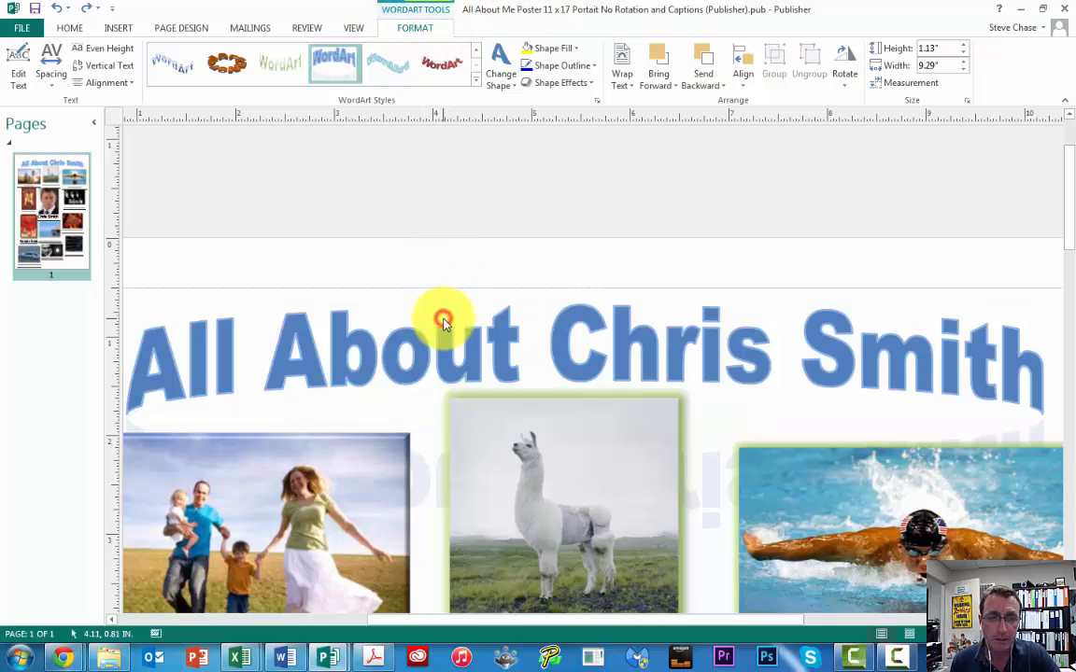
{"action": "left_click", "coordinate": [444, 318]}
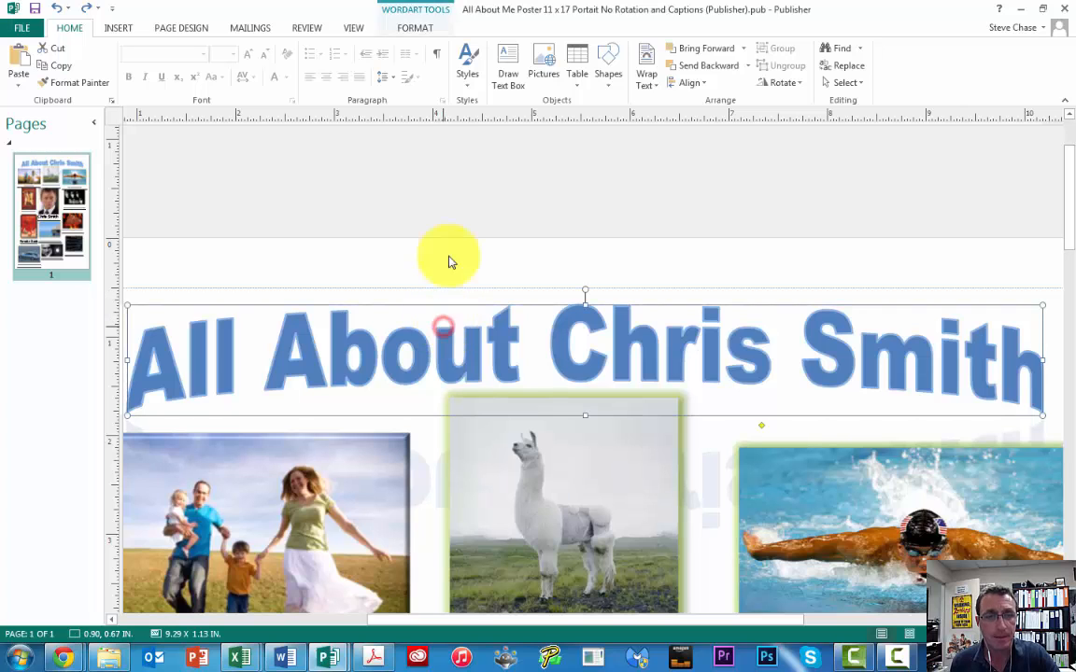
- Edit the poster's WordArt title, replacing the student's name after "All About" with the teacher's title and surname
{"action": "left_click", "coordinate": [430, 29]}
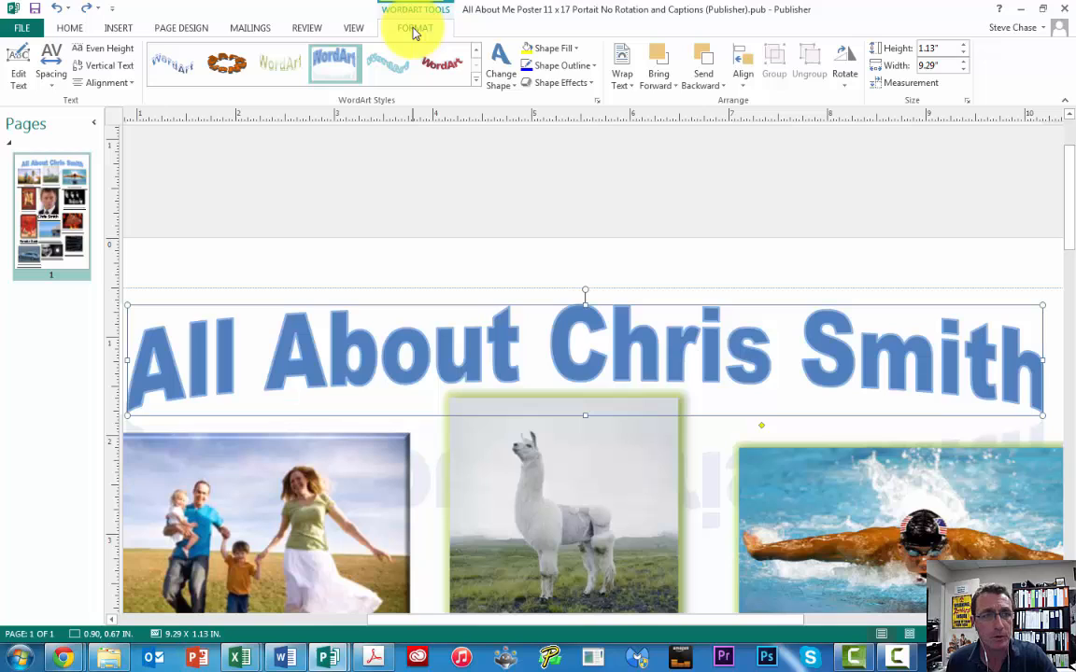
{"action": "left_click", "coordinate": [24, 61]}
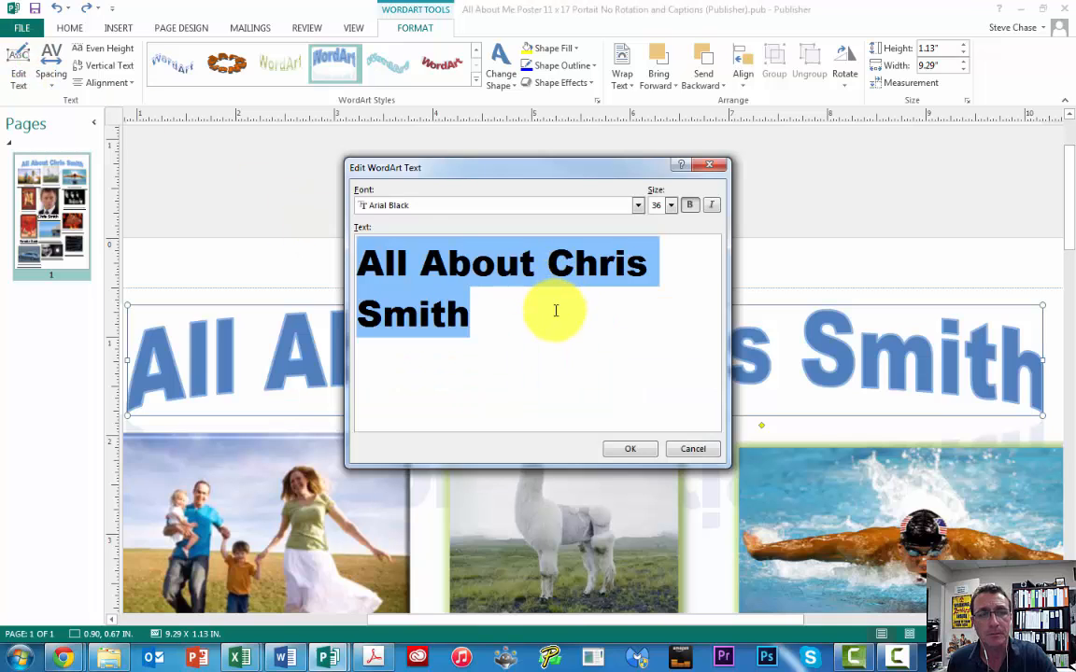
{"action": "left_click", "coordinate": [529, 317]}
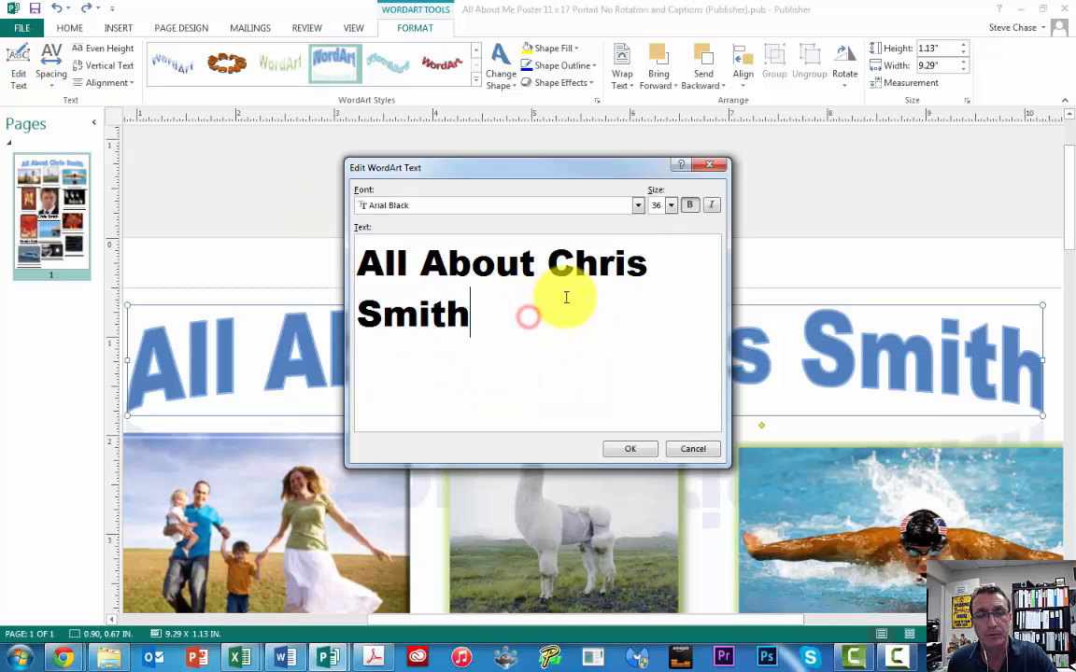
{"action": "left_click_drag", "start_coordinate": [566, 297], "coordinate": [552, 260]}
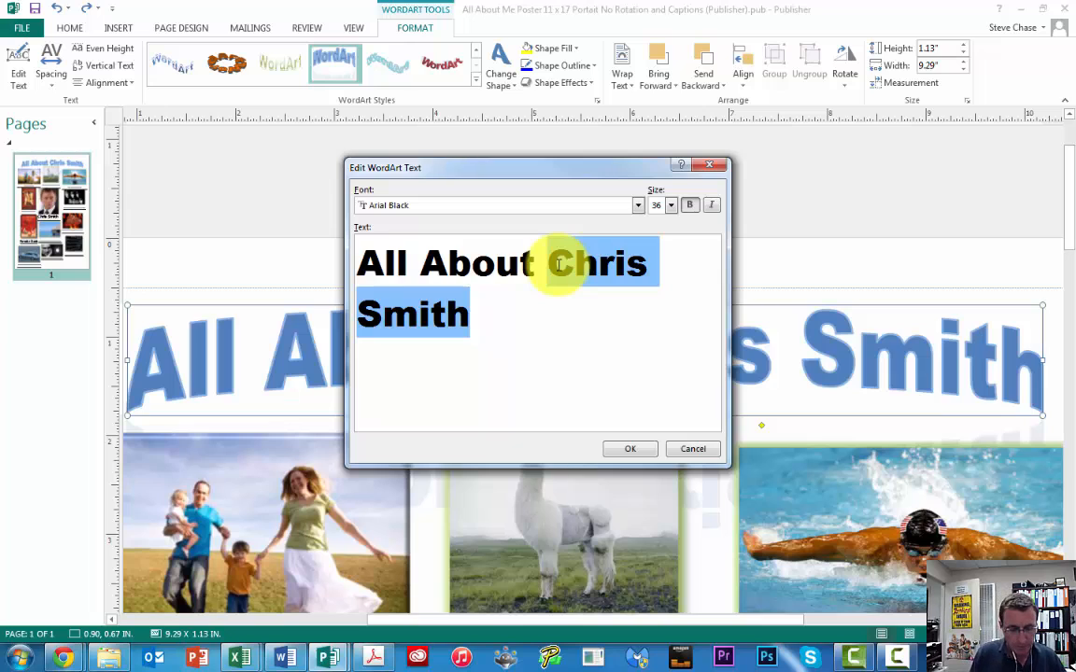
{"action": "type", "text": "Mr. Chase"}
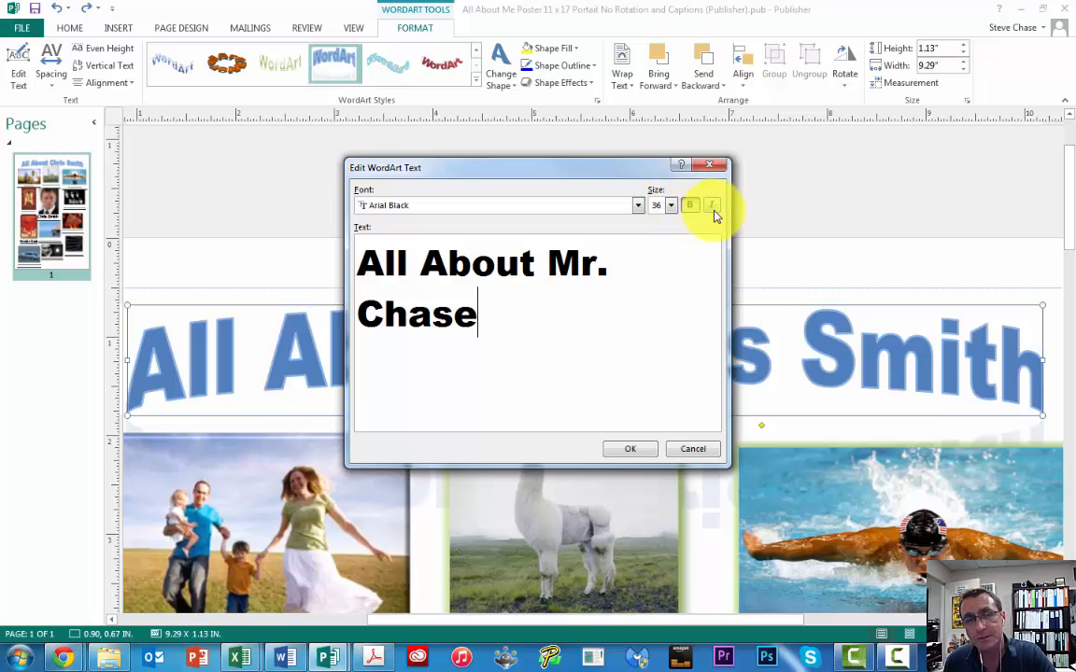
{"action": "left_click", "coordinate": [632, 450]}
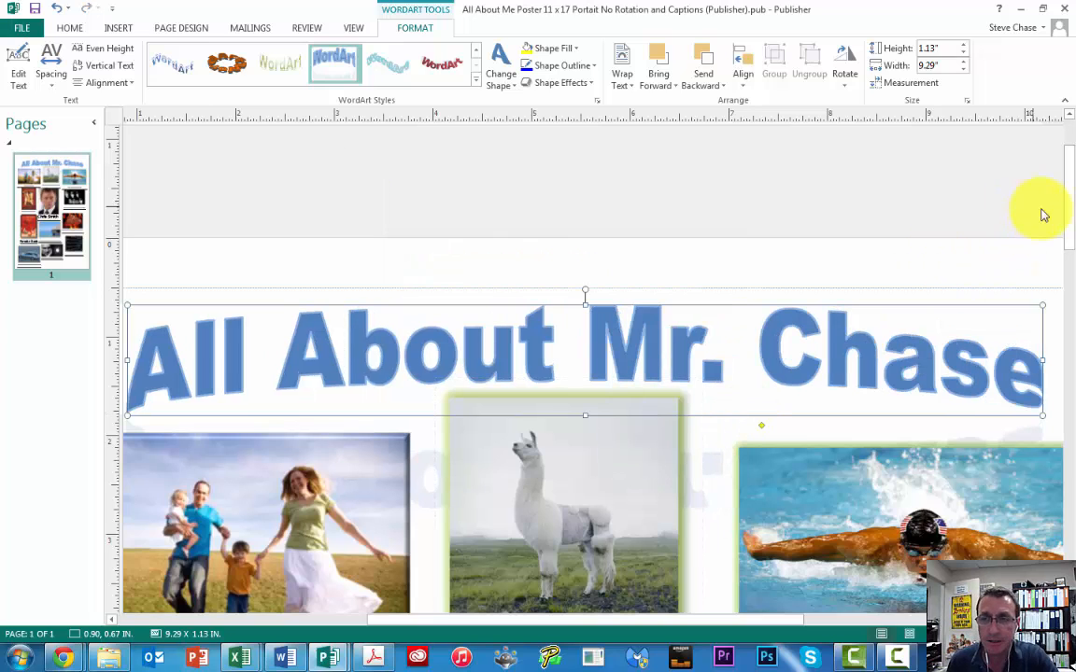
{"action": "scroll", "coordinate": [1068, 222], "scroll_direction": "down", "scroll_amount": 2}
{"action": "scroll", "coordinate": [1069, 221], "scroll_direction": "up", "scroll_amount": 2}
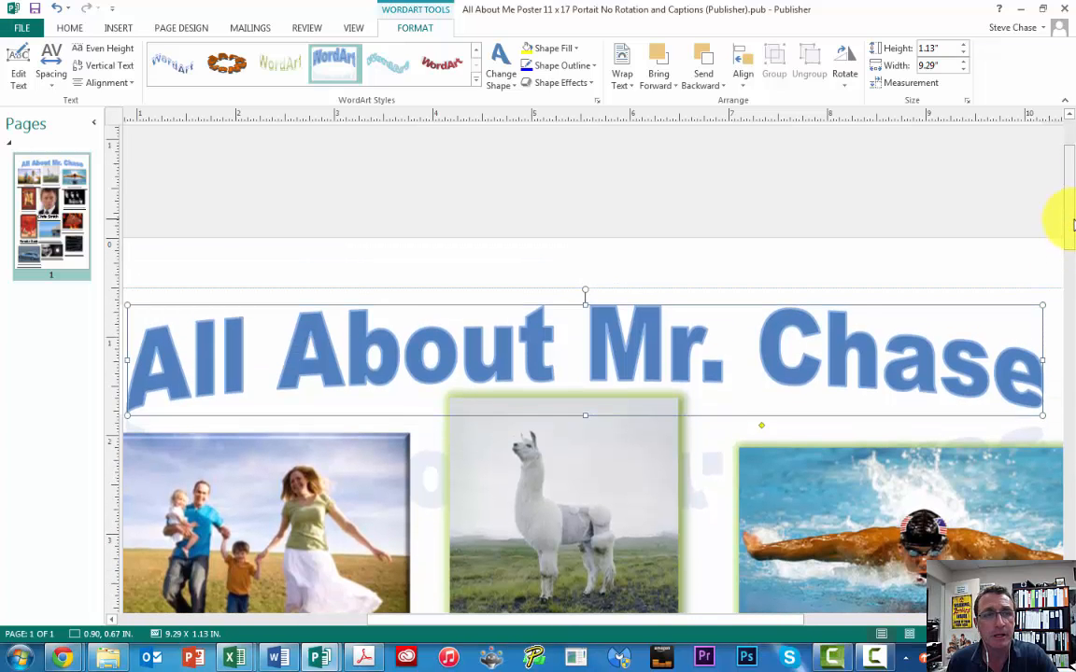
- Fill the WordArt title with a custom dark red, RGB 149, 29, 55
{"action": "left_click", "coordinate": [734, 292]}
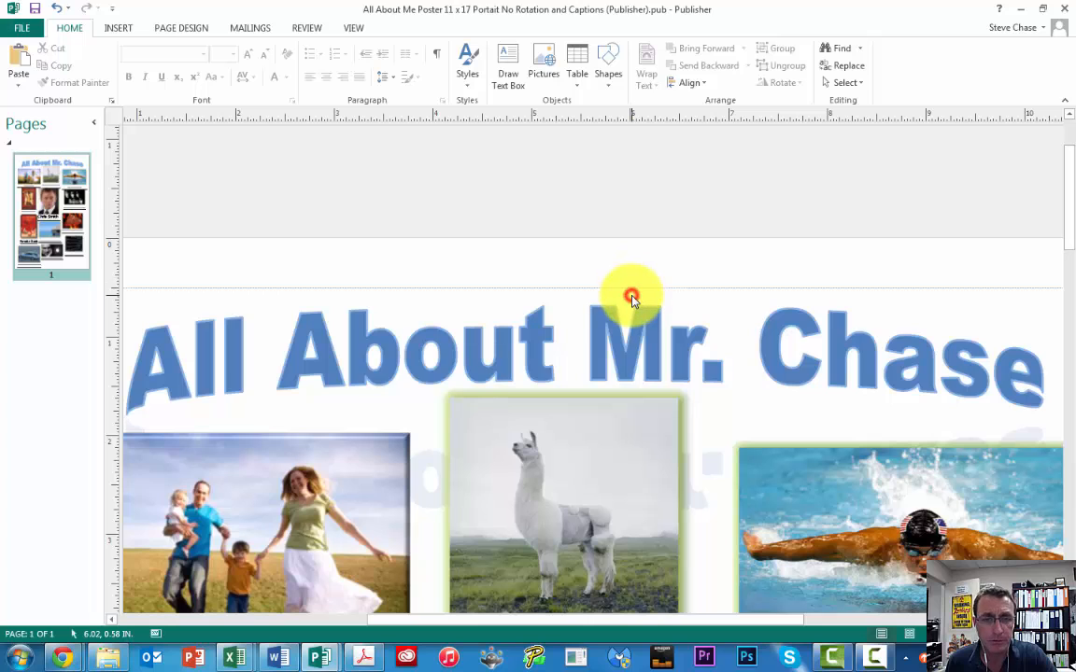
{"action": "left_click", "coordinate": [633, 405]}
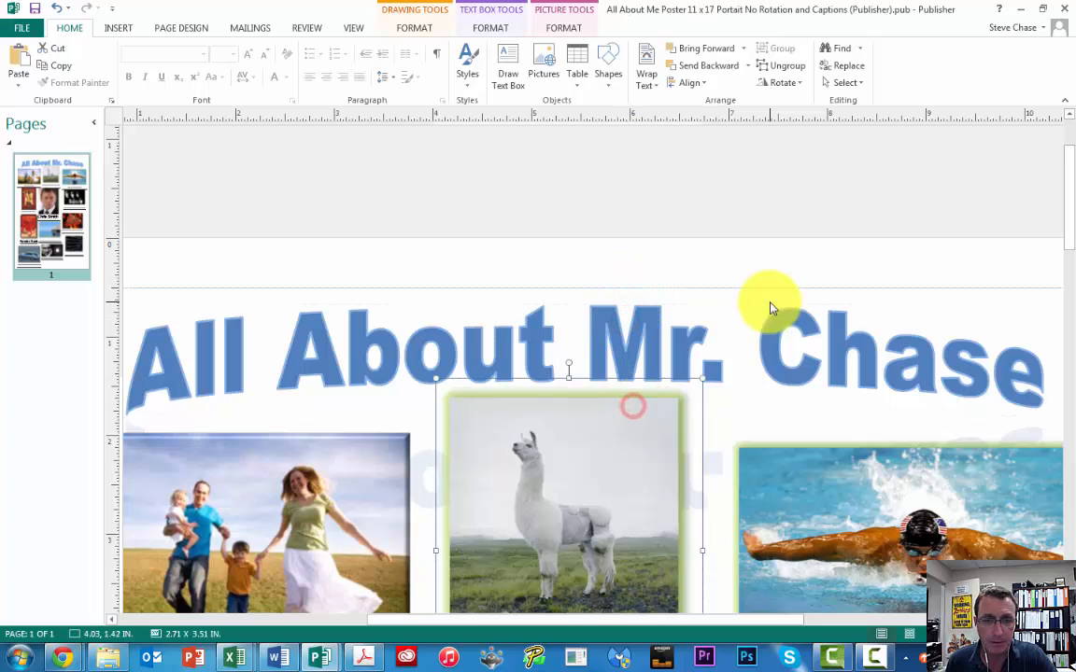
{"action": "left_click", "coordinate": [771, 308]}
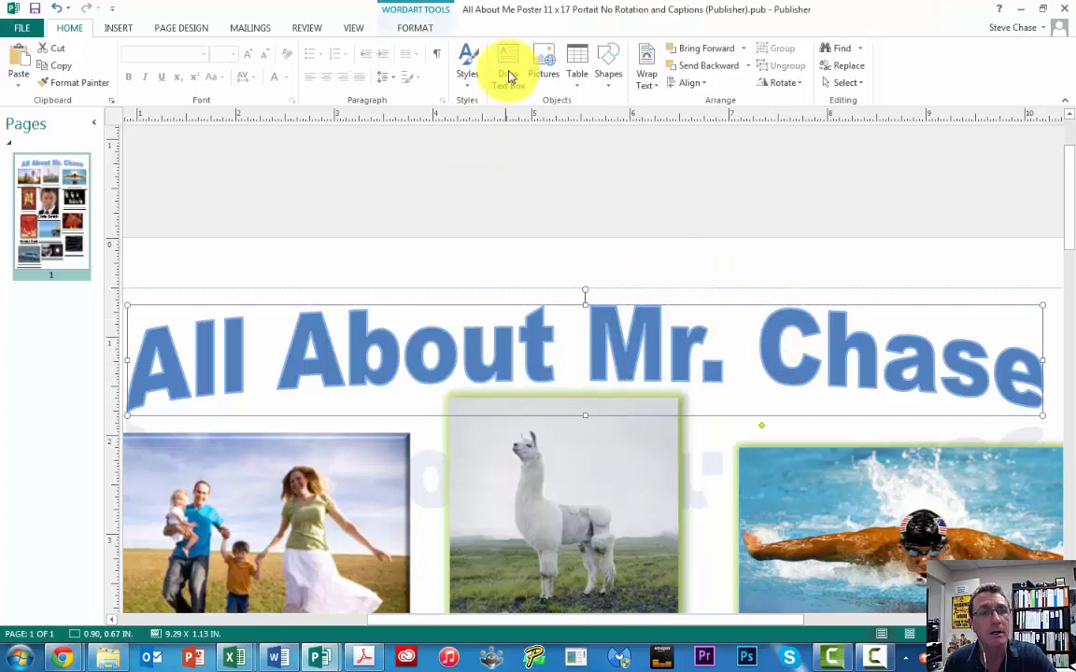
{"action": "left_click", "coordinate": [411, 29]}
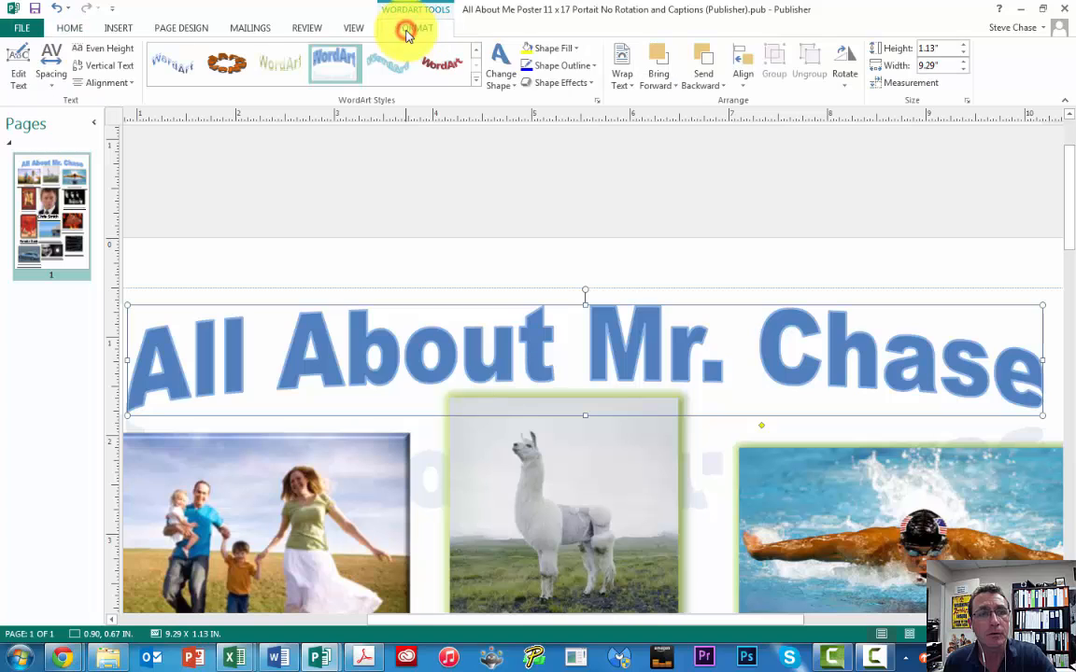
{"action": "left_click", "coordinate": [552, 47]}
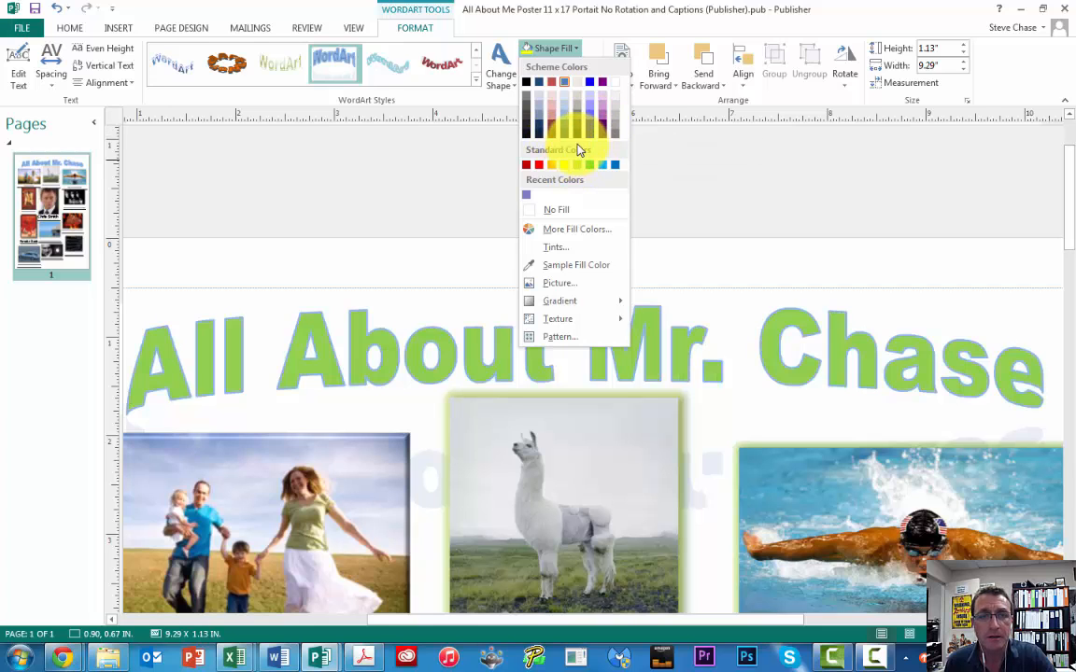
{"action": "left_click", "coordinate": [555, 231]}
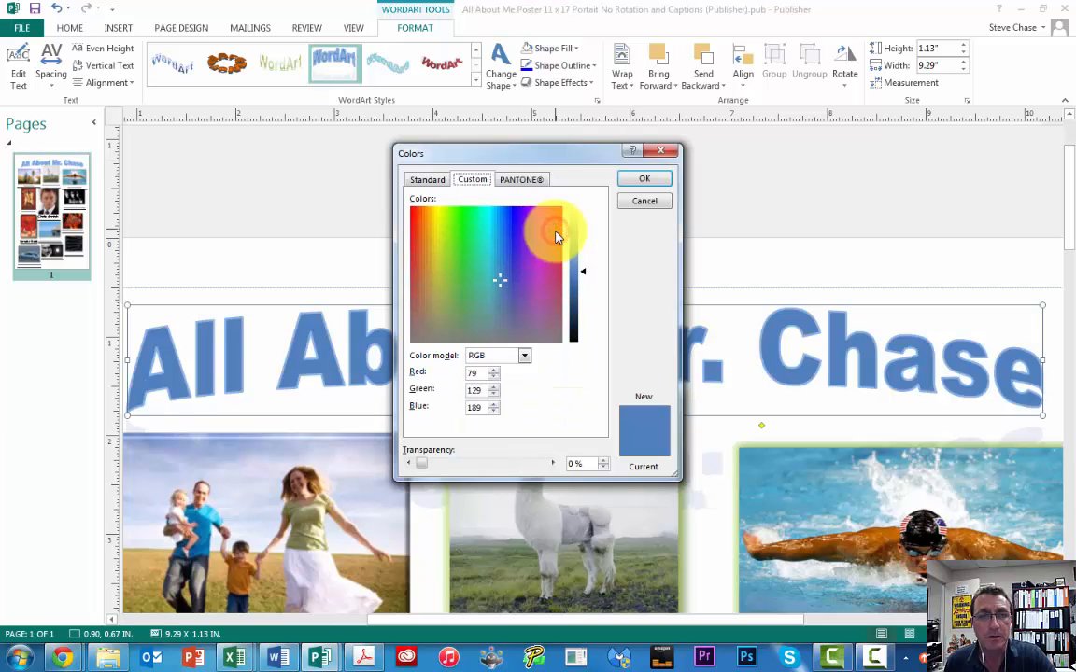
{"action": "left_click", "coordinate": [509, 178]}
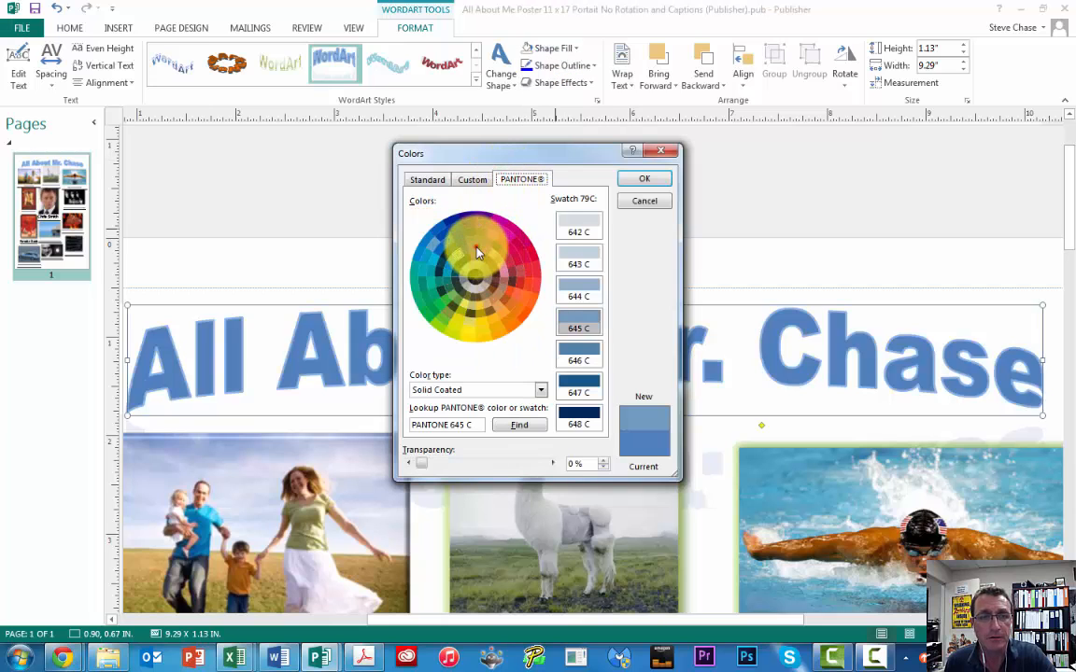
{"action": "left_click", "coordinate": [439, 228]}
{"action": "left_click", "coordinate": [473, 179]}
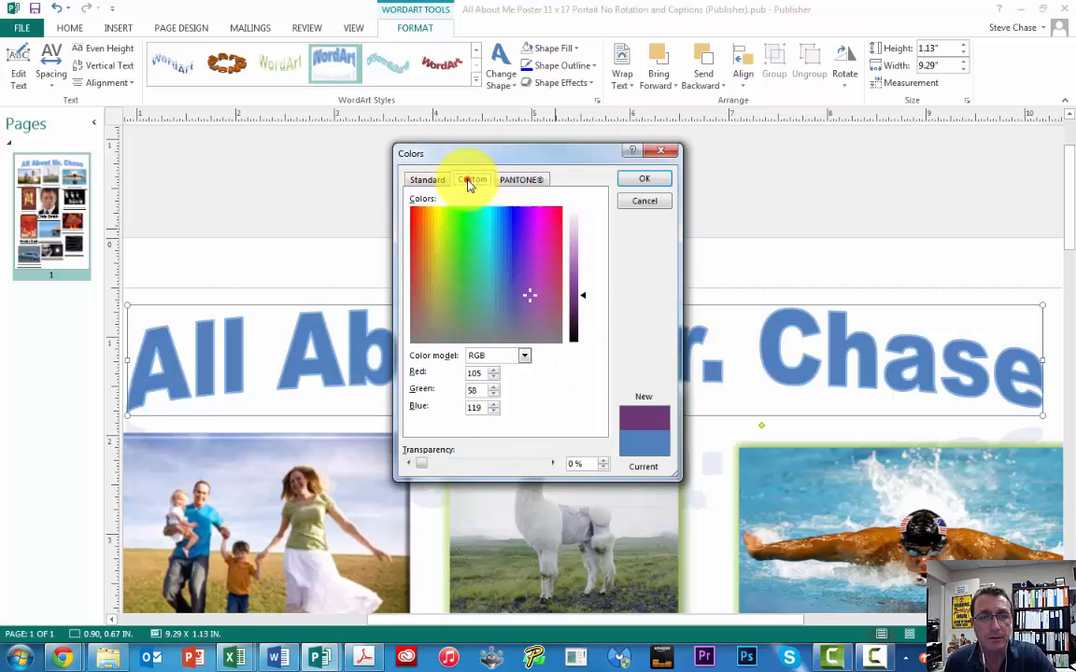
{"action": "left_click", "coordinate": [509, 231]}
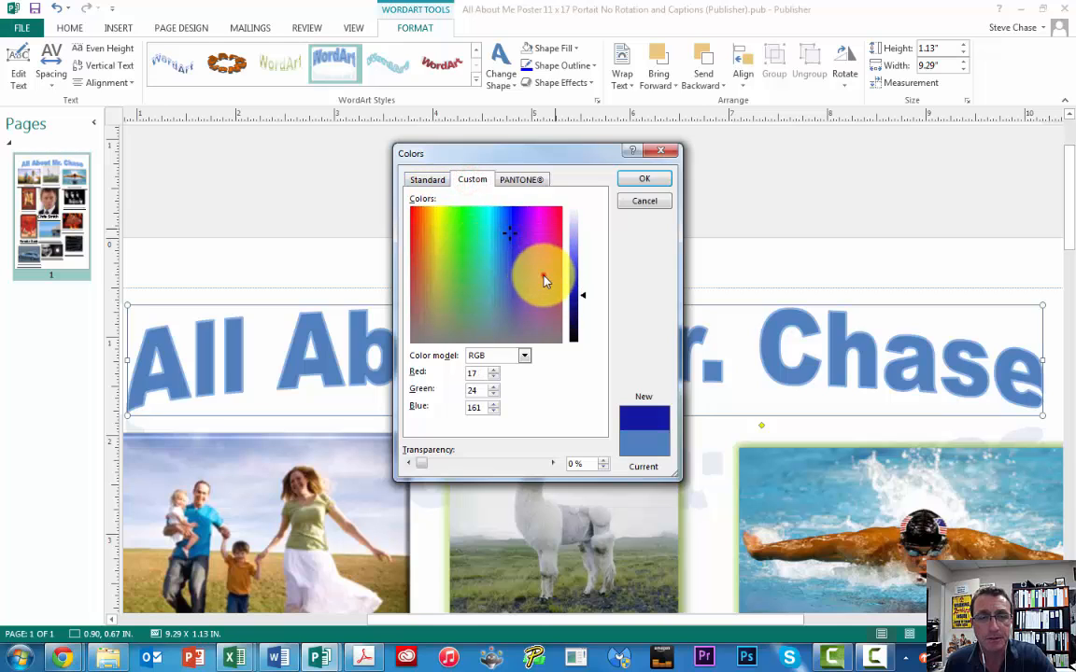
{"action": "left_click_drag", "start_coordinate": [545, 279], "coordinate": [556, 255]}
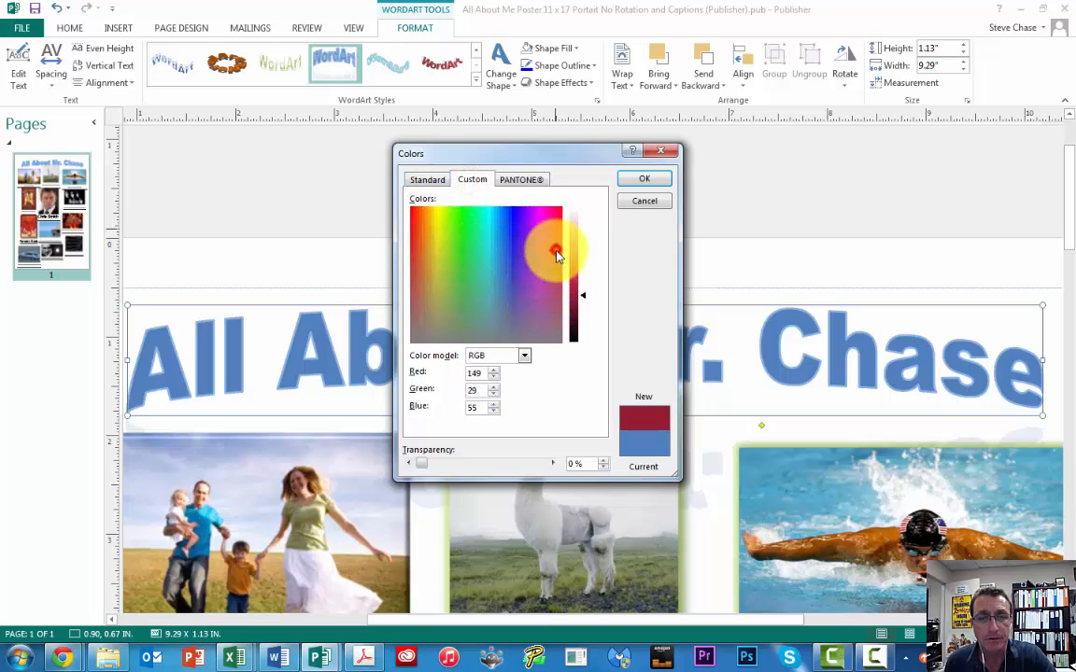
{"action": "left_click", "coordinate": [653, 179]}
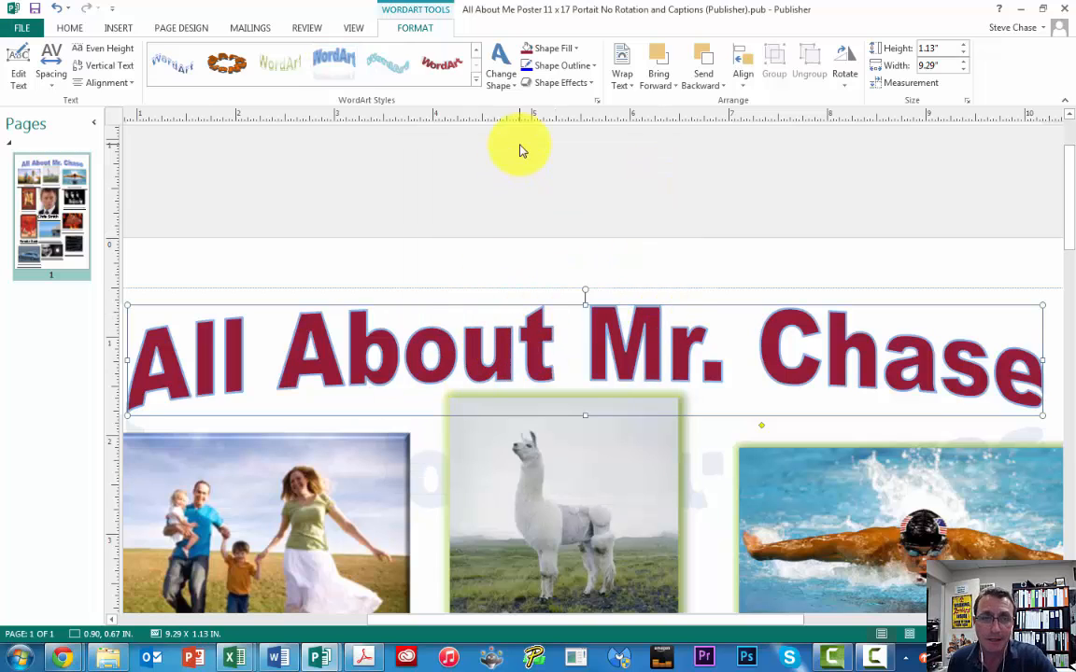
- Give the WordArt title's letters a dark blue outline from the scheme colors
{"action": "left_click", "coordinate": [551, 66]}
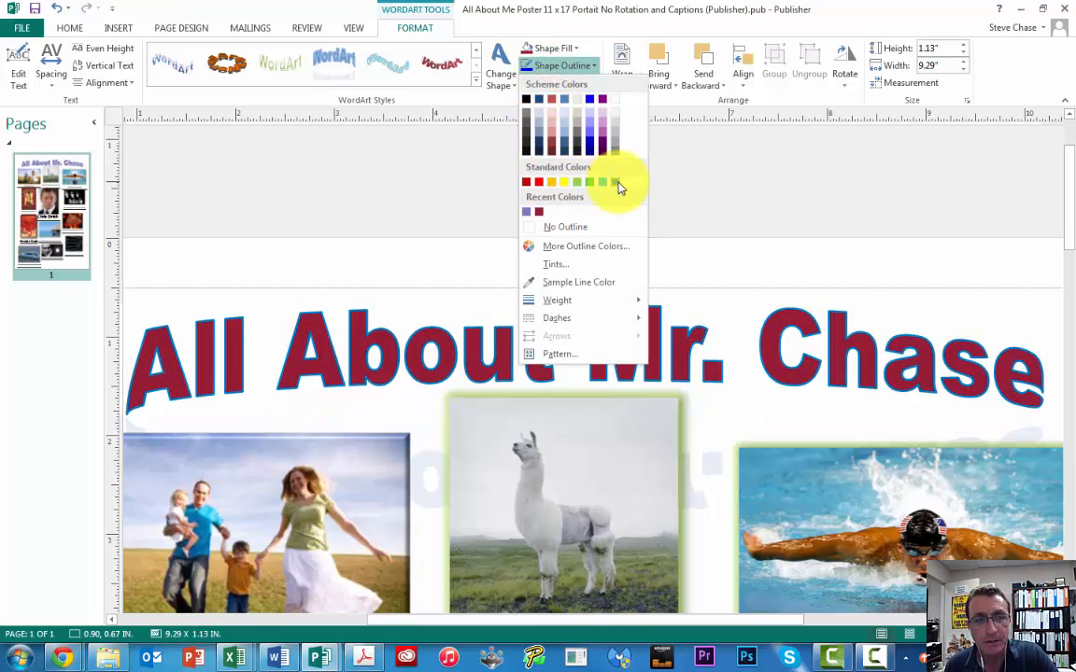
{"action": "left_click", "coordinate": [588, 143]}
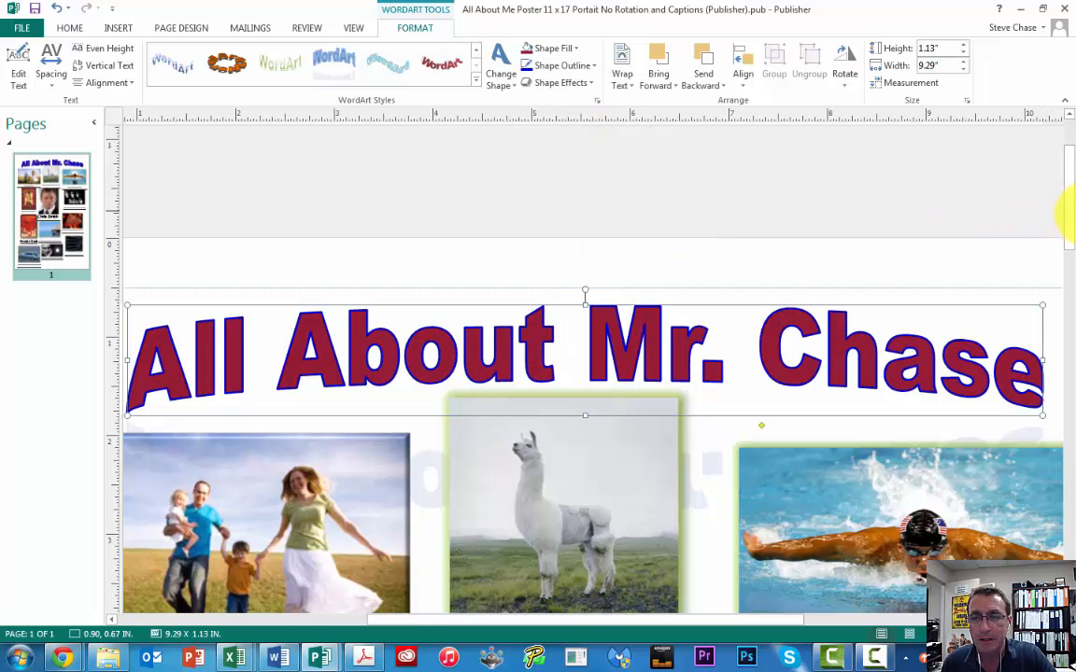
- Apply the straight purple gradient WordArt style with a reflection to the poster title
{"action": "left_click_drag", "start_coordinate": [1068, 211], "coordinate": [1070, 240]}
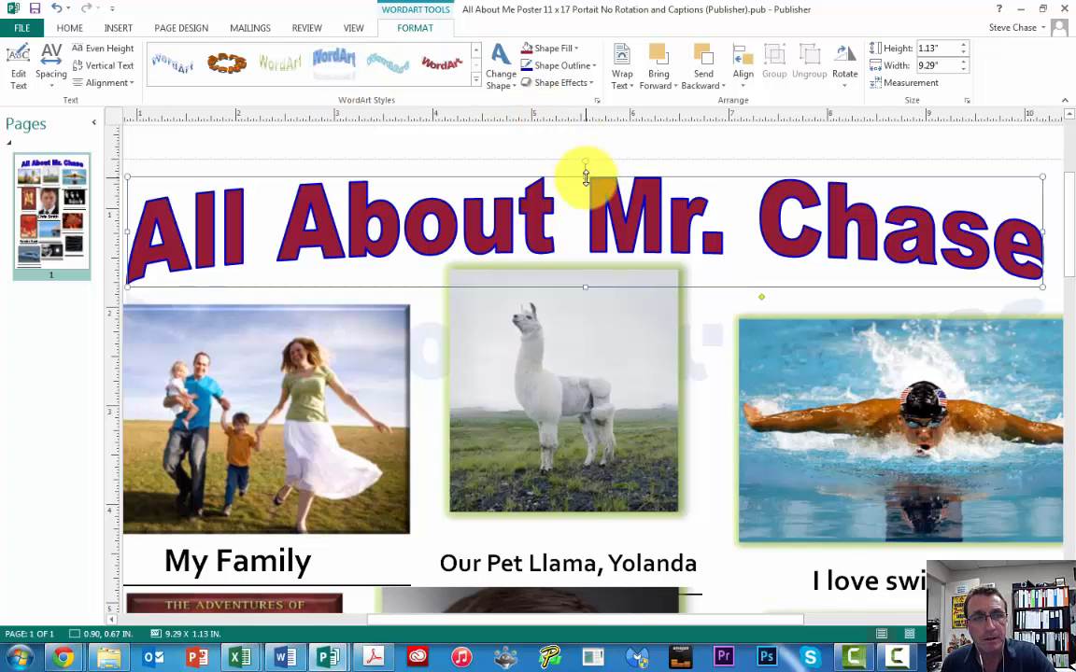
{"action": "left_click", "coordinate": [477, 48]}
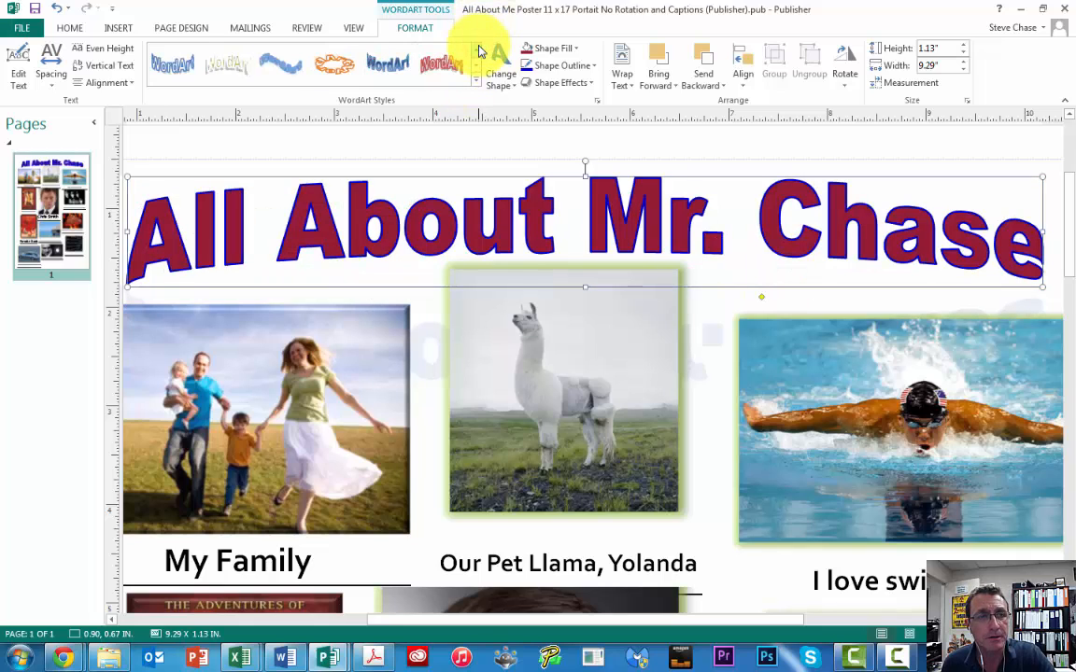
{"action": "left_click", "coordinate": [478, 51]}
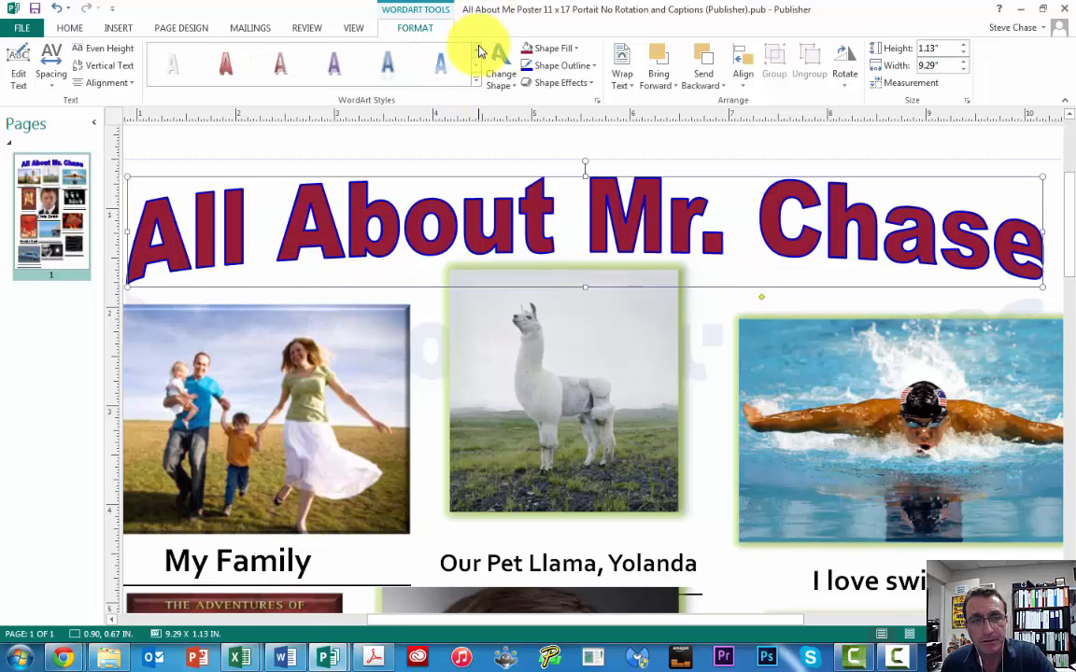
{"action": "left_click", "coordinate": [477, 50]}
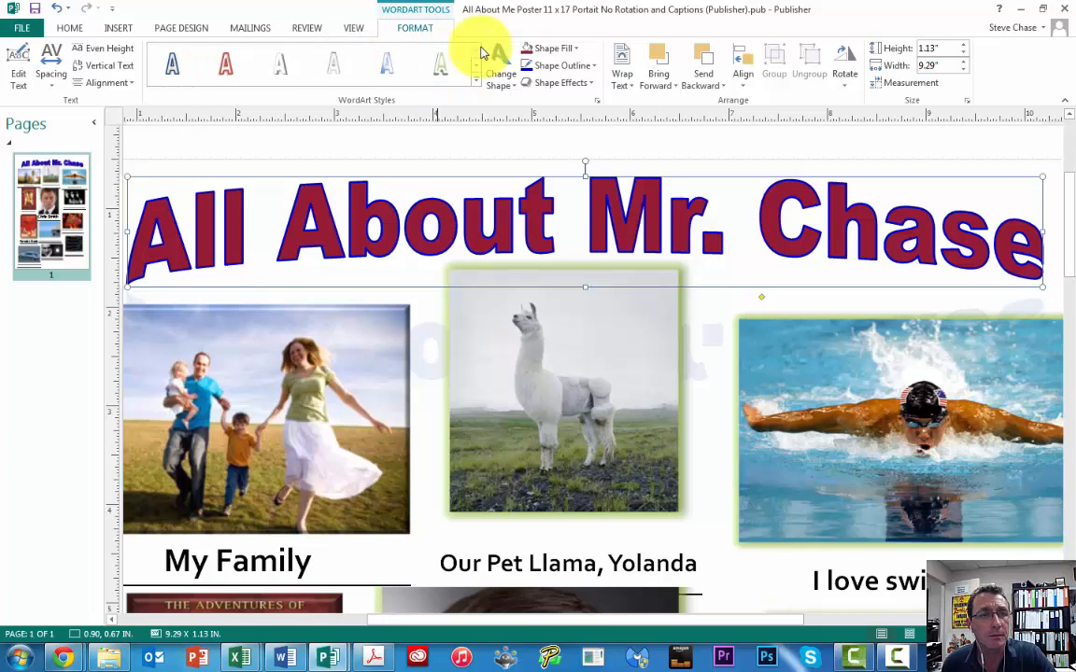
{"action": "left_click", "coordinate": [334, 70]}
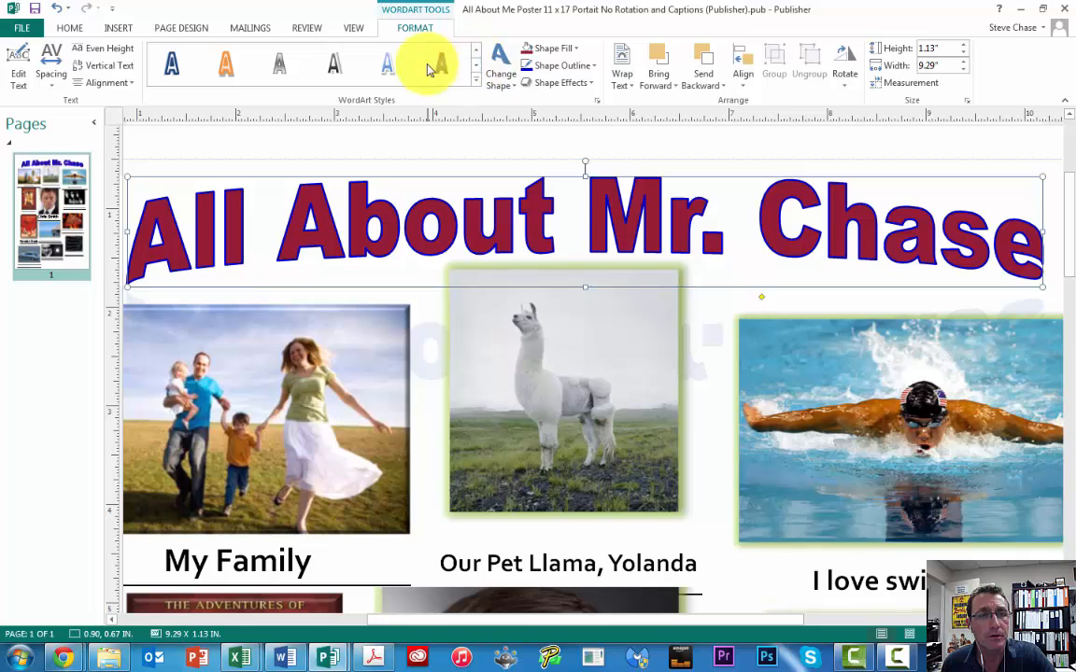
{"action": "left_click", "coordinate": [443, 67]}
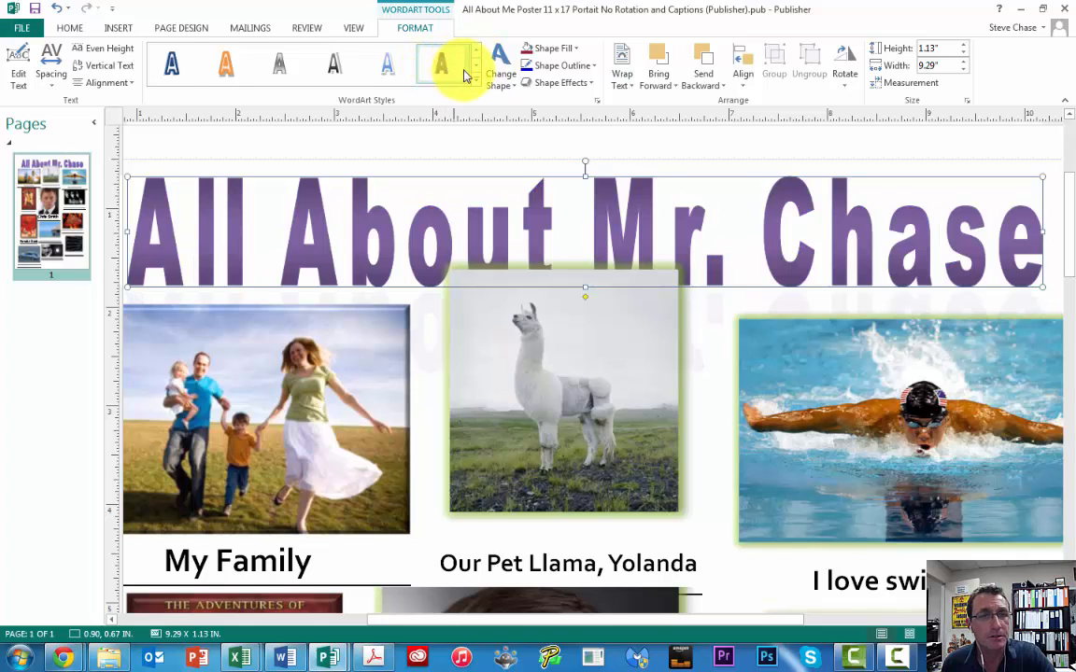
- Try the black gradient WordArt style and the light fill with orange outline style on the poster title
{"action": "left_click", "coordinate": [336, 70]}
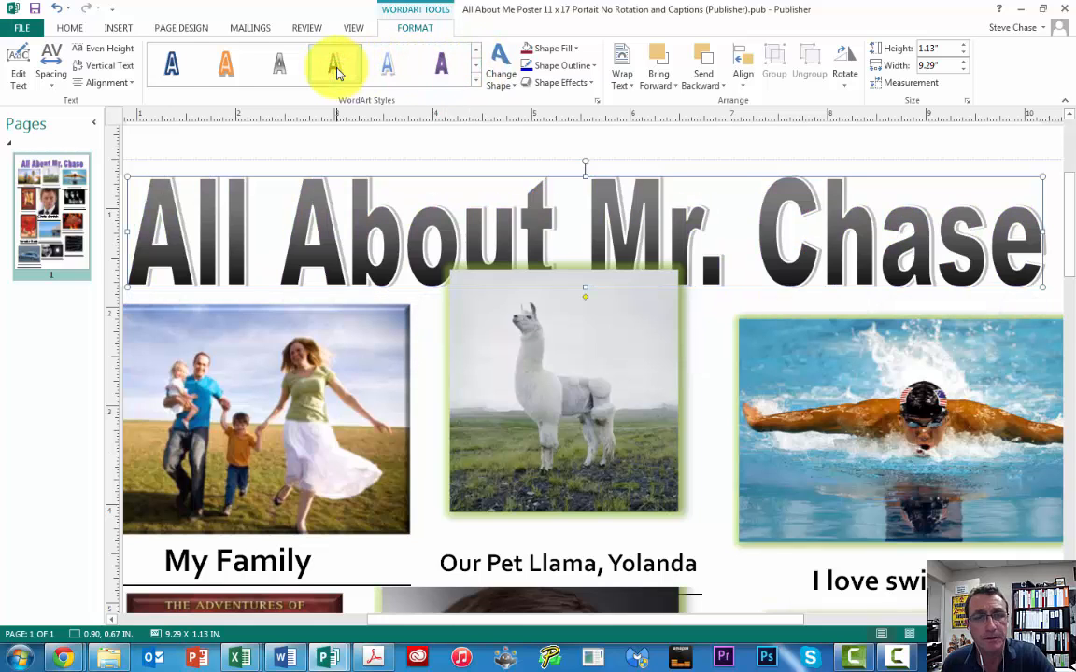
{"action": "left_click", "coordinate": [221, 67]}
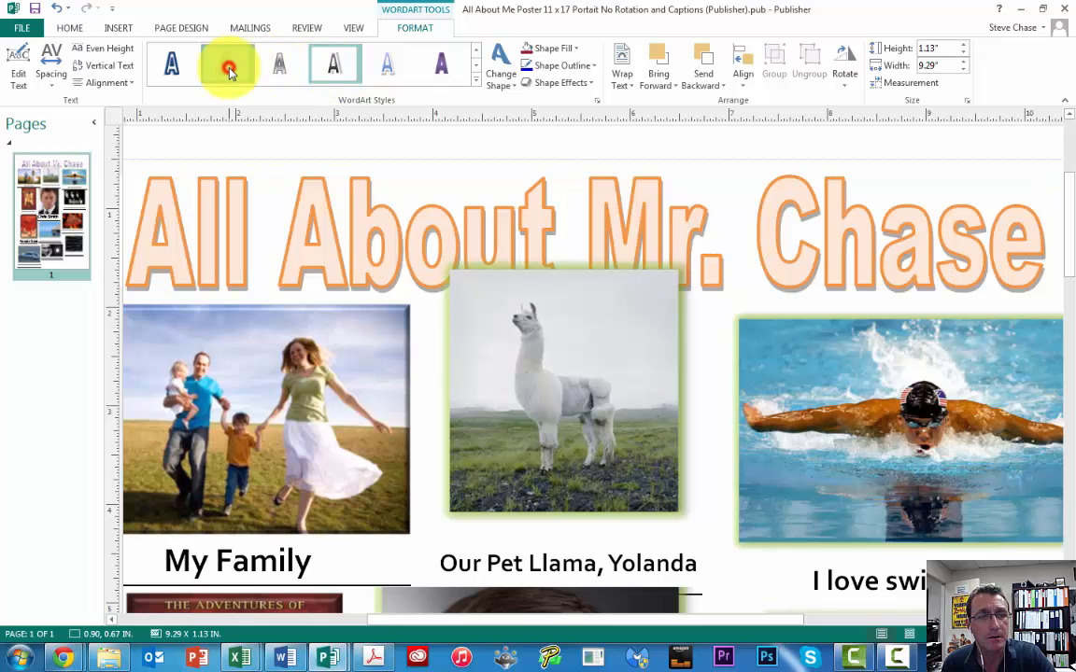
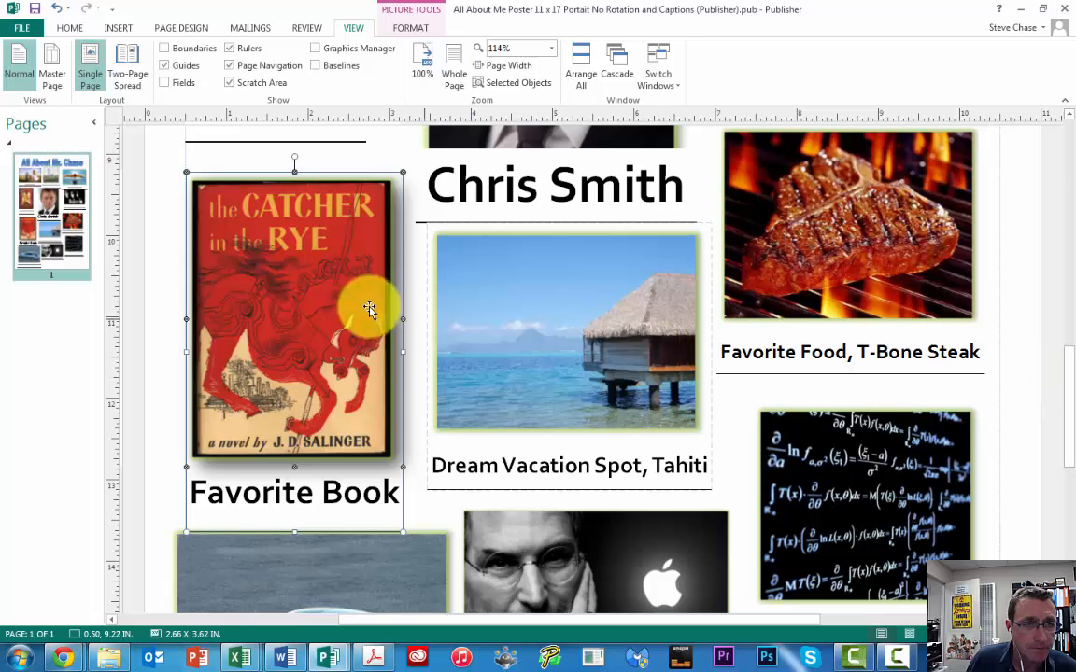
- Move the Favorite Book picture and caption up to 8.98 in and apply the Drop Shadow Rectangle picture style
{"action": "mouse_move", "coordinate": [311, 320]}
{"action": "left_mouse_down"}
{"action": "mouse_move", "coordinate": [300, 315]}
{"action": "mouse_move", "coordinate": [310, 299]}
{"action": "left_mouse_up"}
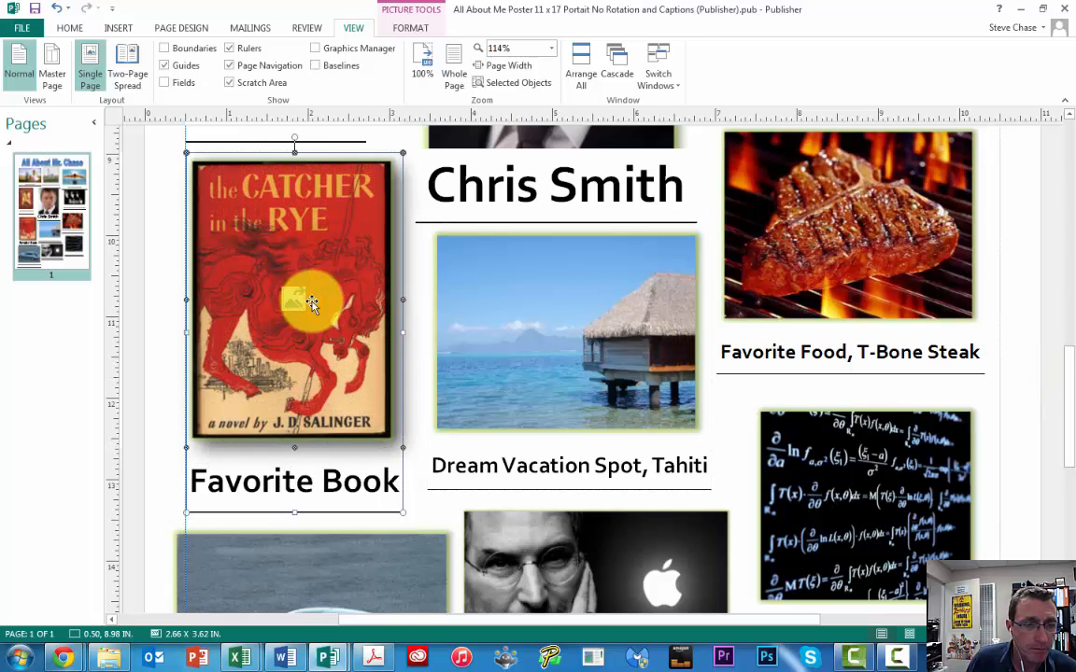
{"action": "double_click", "coordinate": [265, 422]}
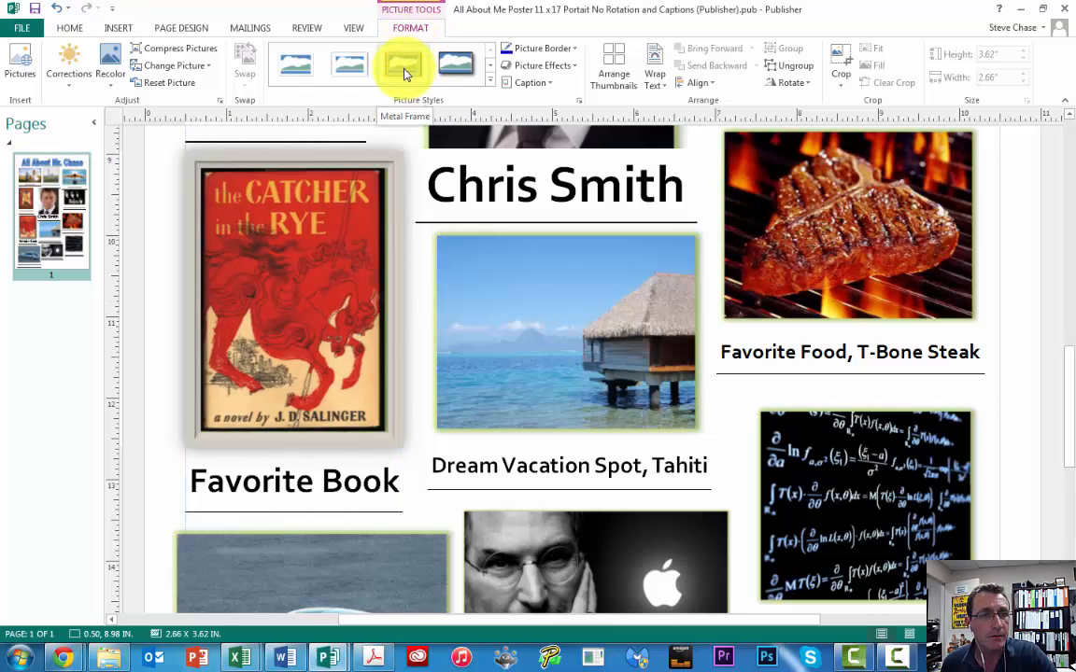
{"action": "left_click", "coordinate": [456, 63]}
{"action": "left_click", "coordinate": [488, 65]}
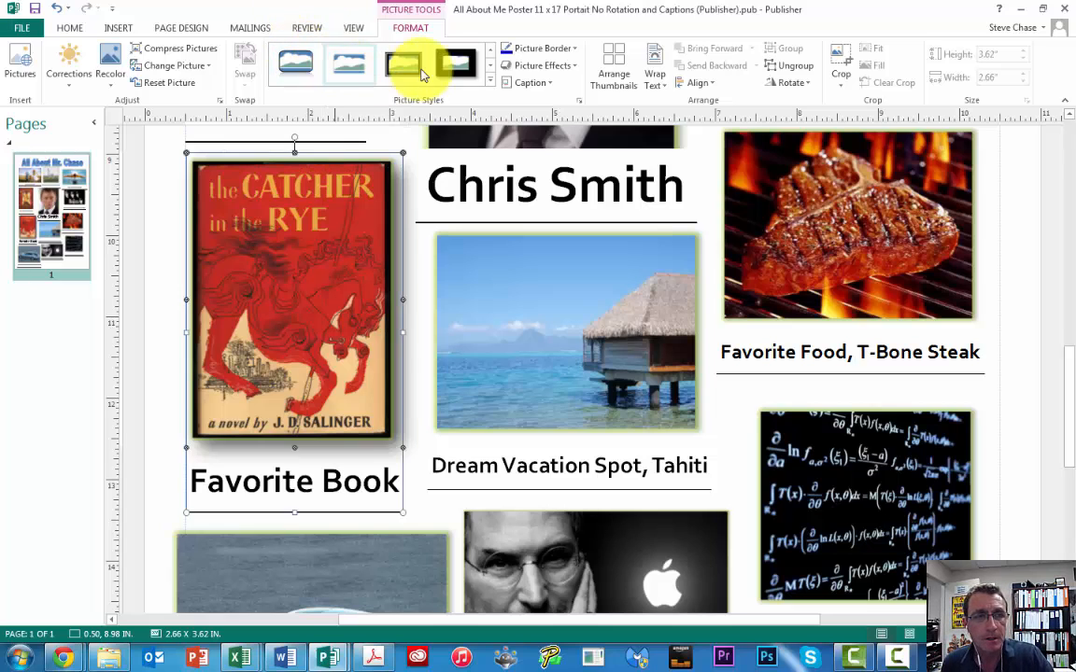
{"action": "left_click", "coordinate": [488, 69]}
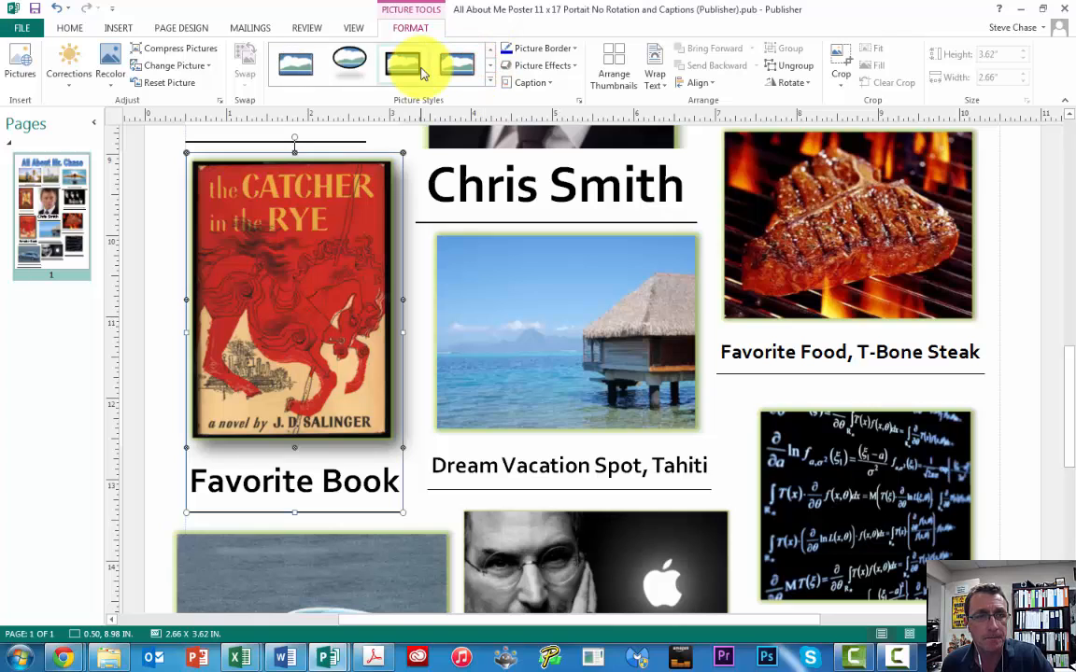
{"action": "left_click", "coordinate": [490, 52]}
{"action": "left_click", "coordinate": [490, 52]}
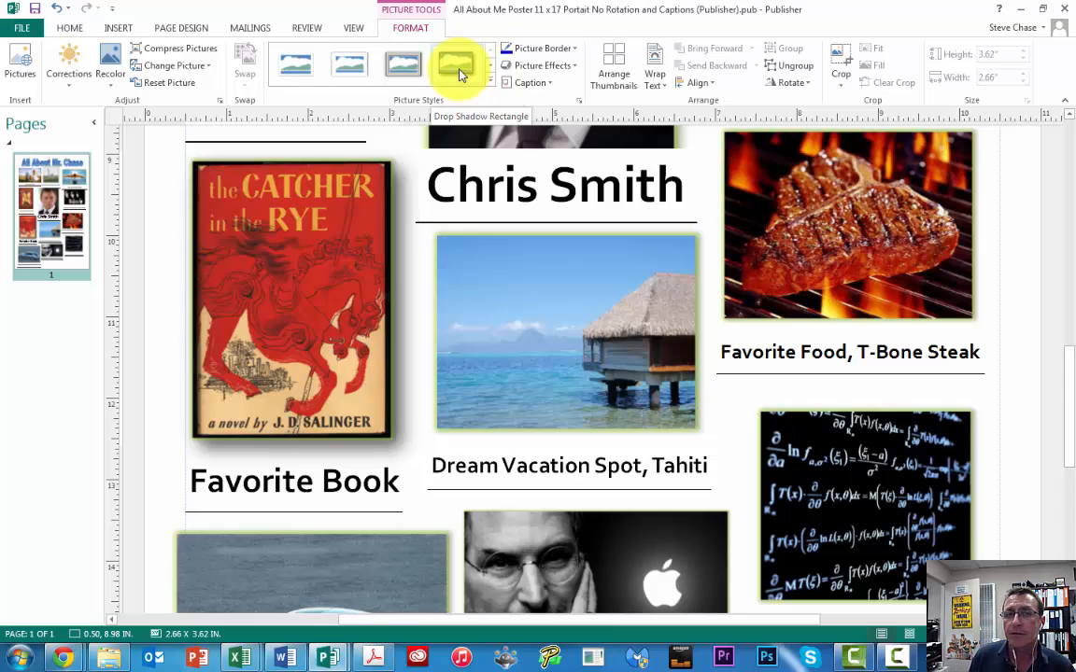
{"action": "left_click", "coordinate": [459, 67]}
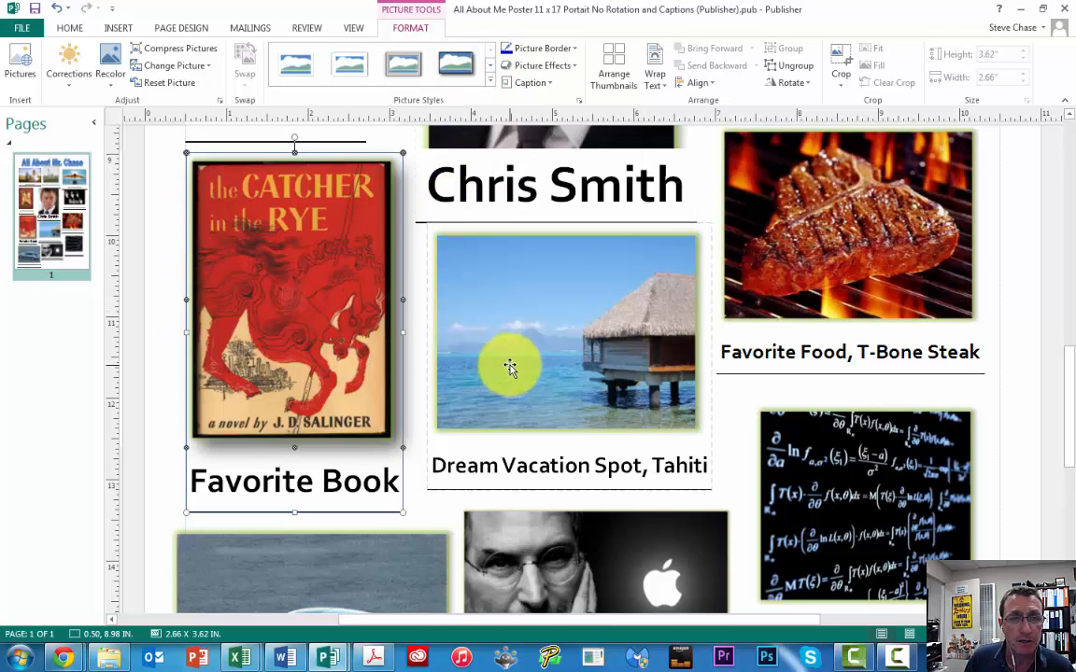
- Shrink the Dream Car picture and caption from the upper-left corner to about 3.40 x 3.19 in, aligned with the page's left margin
{"action": "left_click_drag", "start_coordinate": [1066, 367], "coordinate": [1066, 414]}
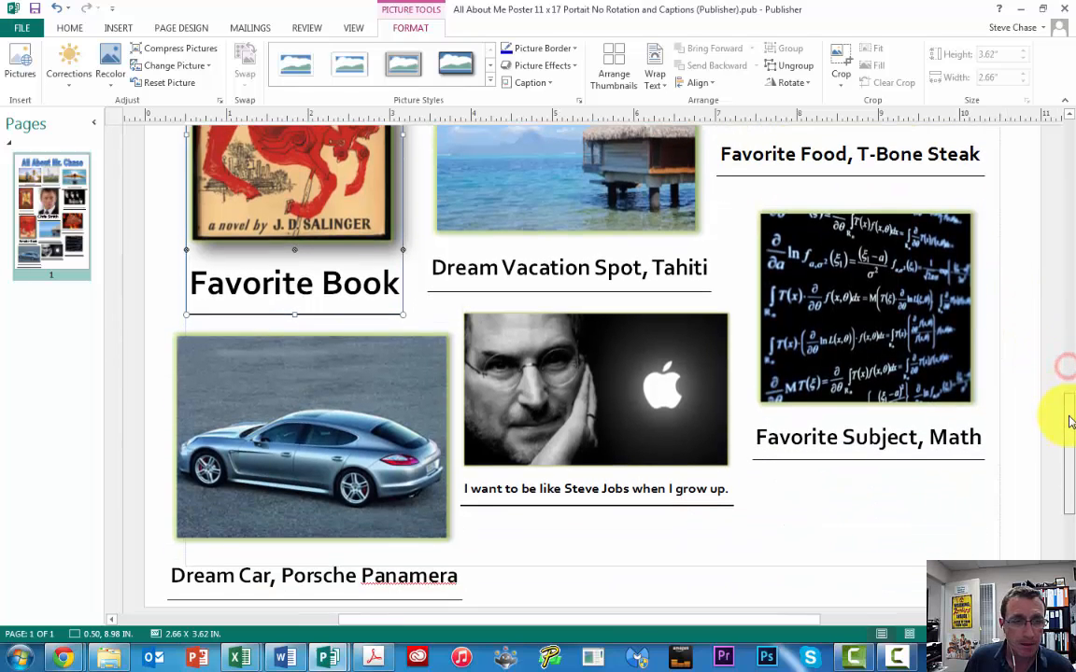
{"action": "left_click", "coordinate": [166, 369]}
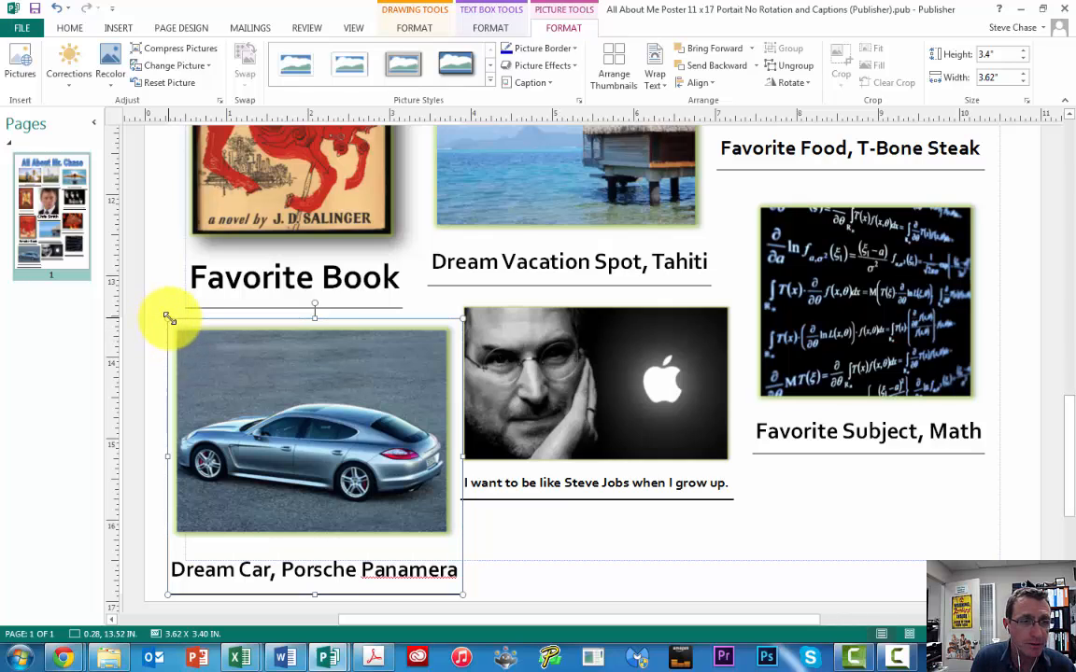
{"action": "left_click_drag", "start_coordinate": [168, 319], "coordinate": [214, 332]}
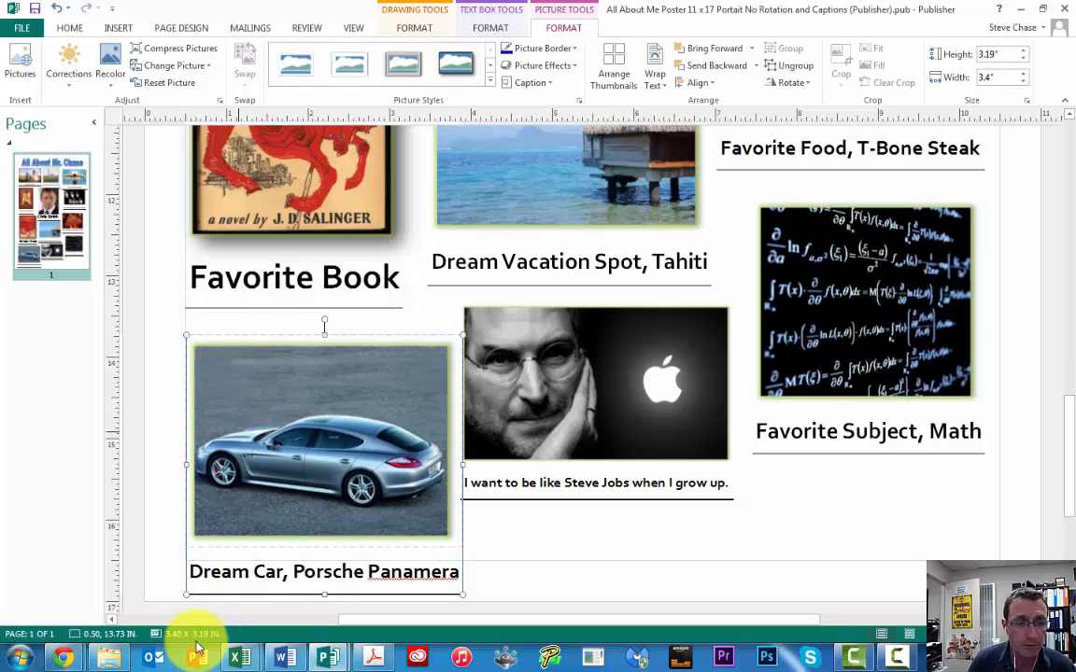
{"action": "left_click", "coordinate": [187, 585]}
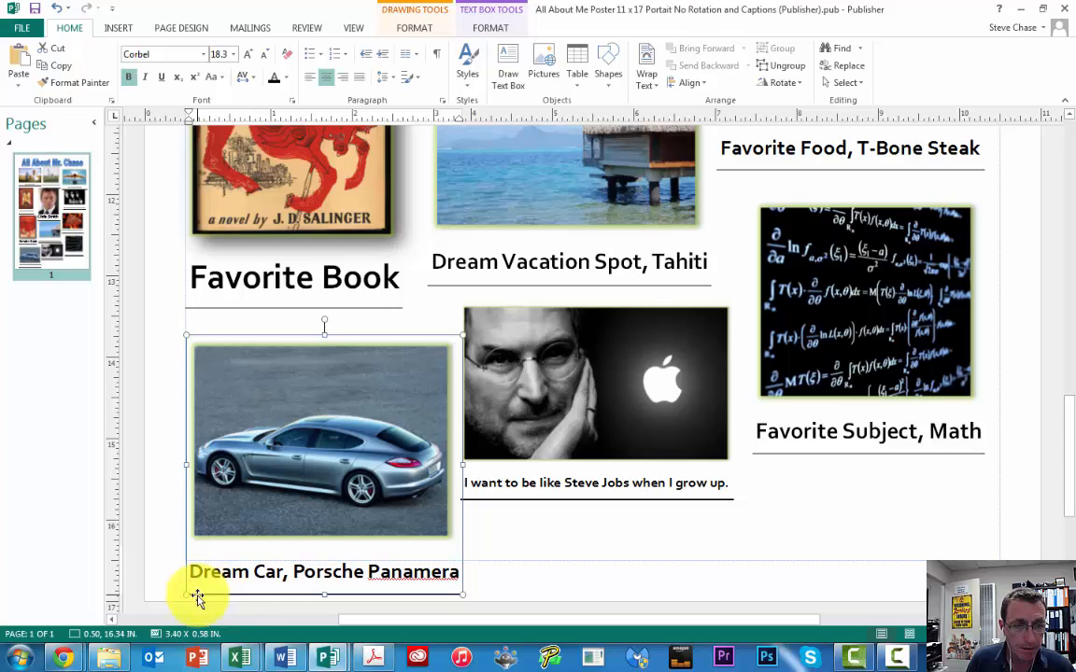
{"action": "left_click", "coordinate": [155, 492]}
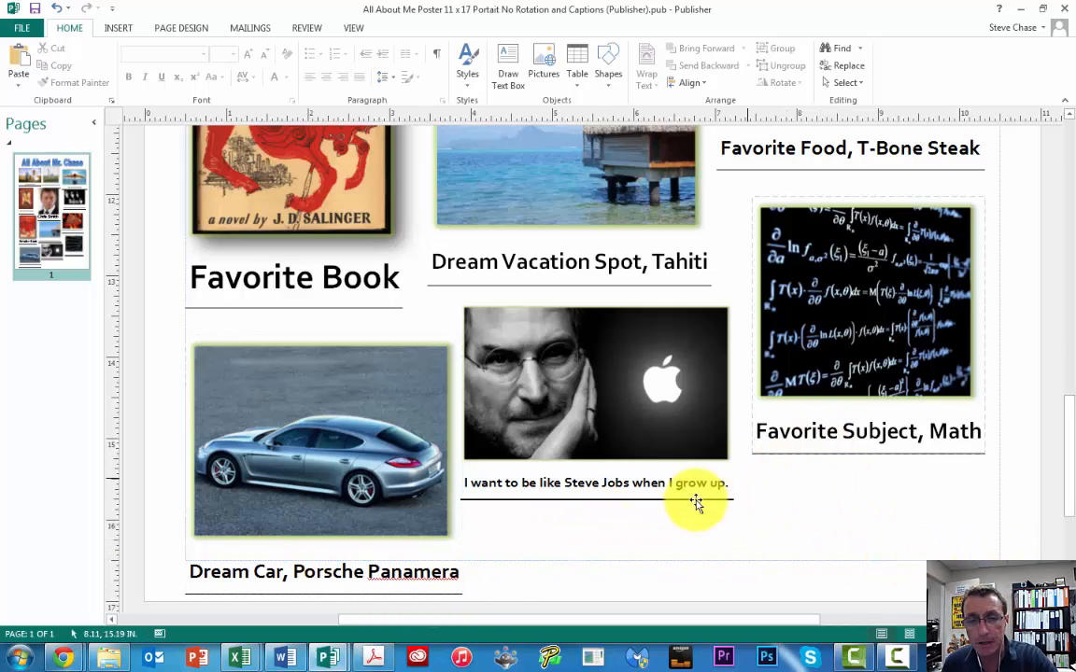
- Shrink the Dream Car group from its lower-right corner to about 2.90 x 2.72 in and rest its caption line on the bottom margin
{"action": "left_click", "coordinate": [359, 525]}
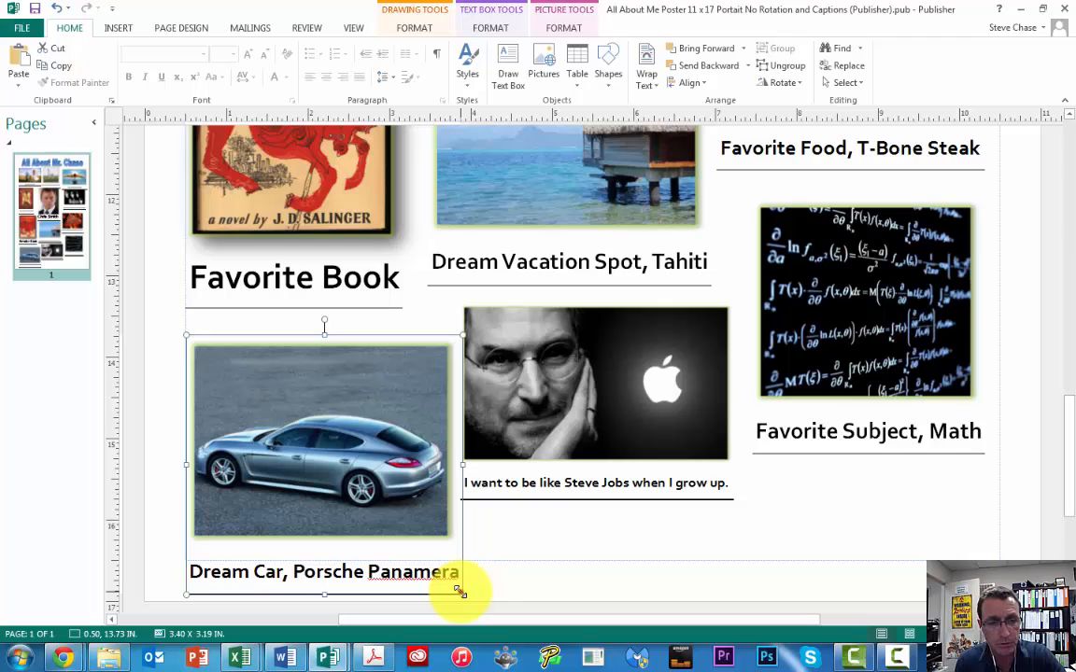
{"action": "left_click_drag", "start_coordinate": [458, 590], "coordinate": [423, 512]}
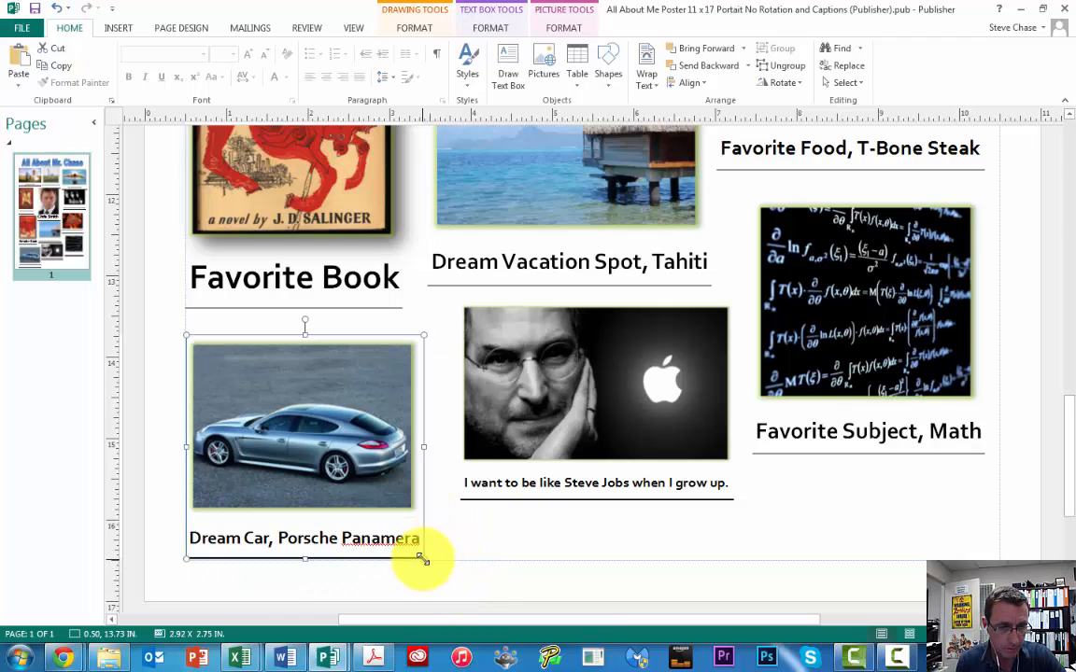
{"action": "mouse_move", "coordinate": [420, 558]}
{"action": "left_mouse_down"}
{"action": "mouse_move", "coordinate": [417, 543]}
{"action": "mouse_move", "coordinate": [420, 554]}
{"action": "left_mouse_up"}
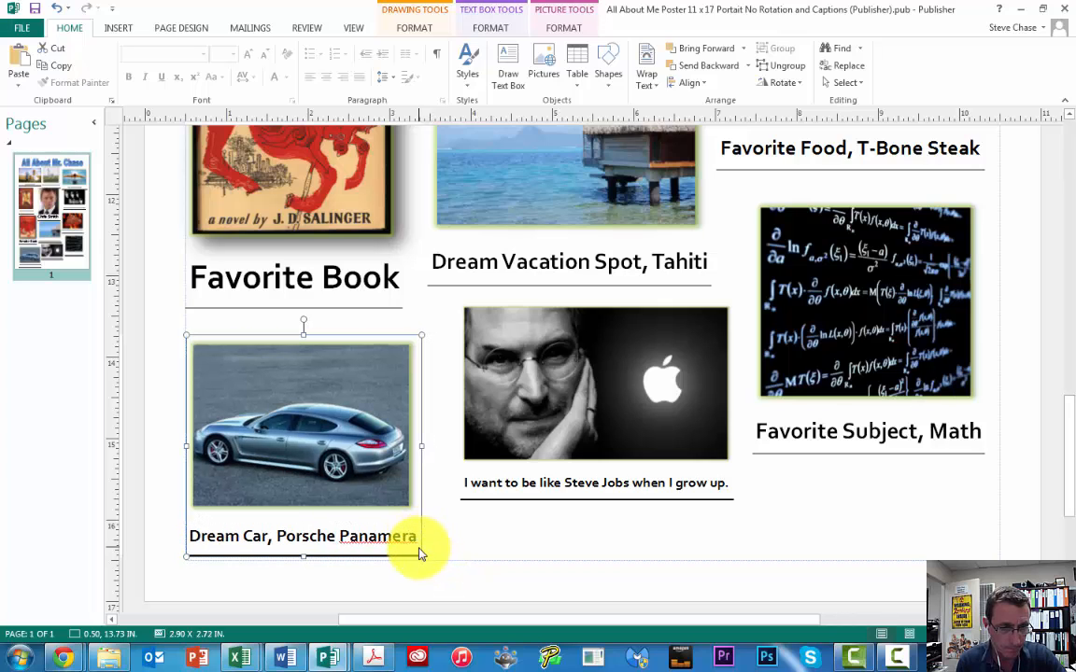
{"action": "left_click", "coordinate": [343, 456]}
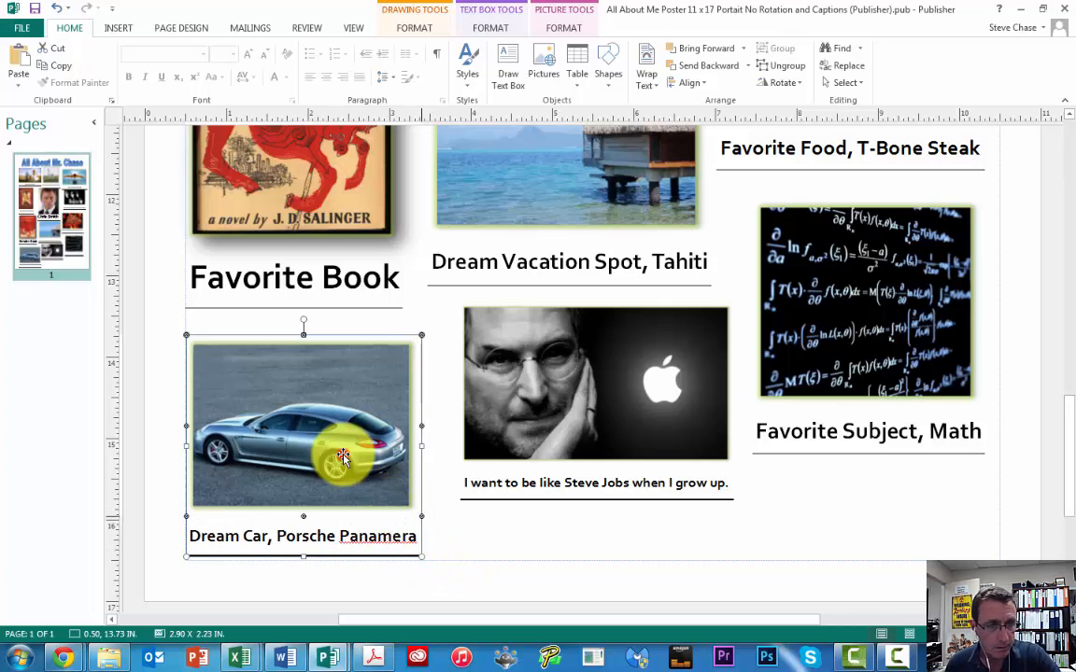
{"action": "left_click_drag", "start_coordinate": [343, 455], "coordinate": [344, 459]}
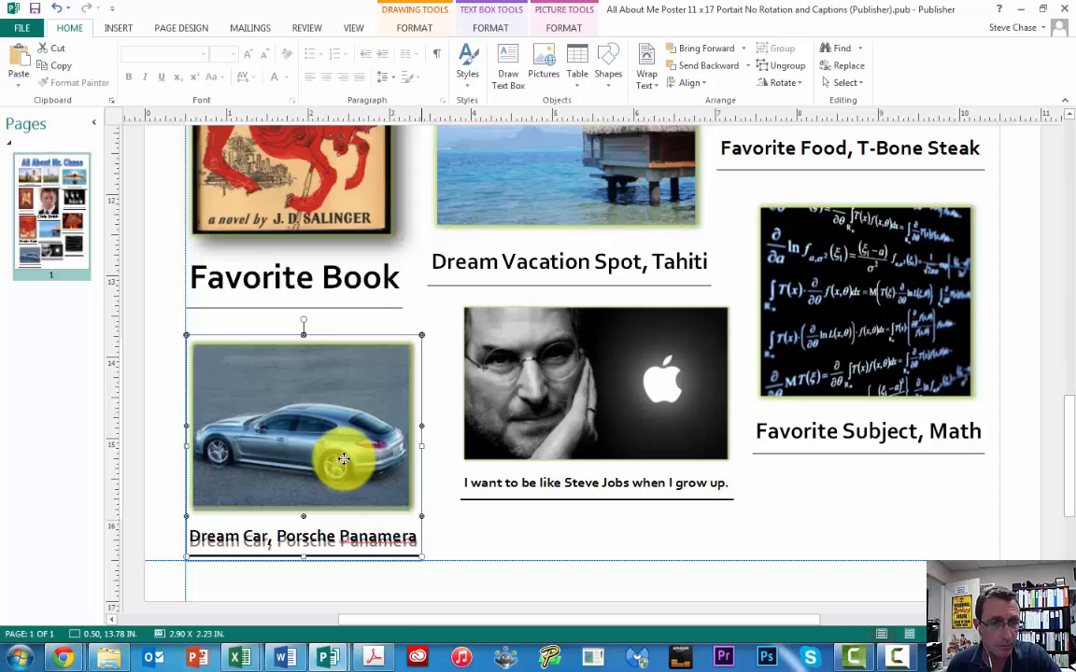
{"action": "left_click_drag", "start_coordinate": [344, 459], "coordinate": [342, 459]}
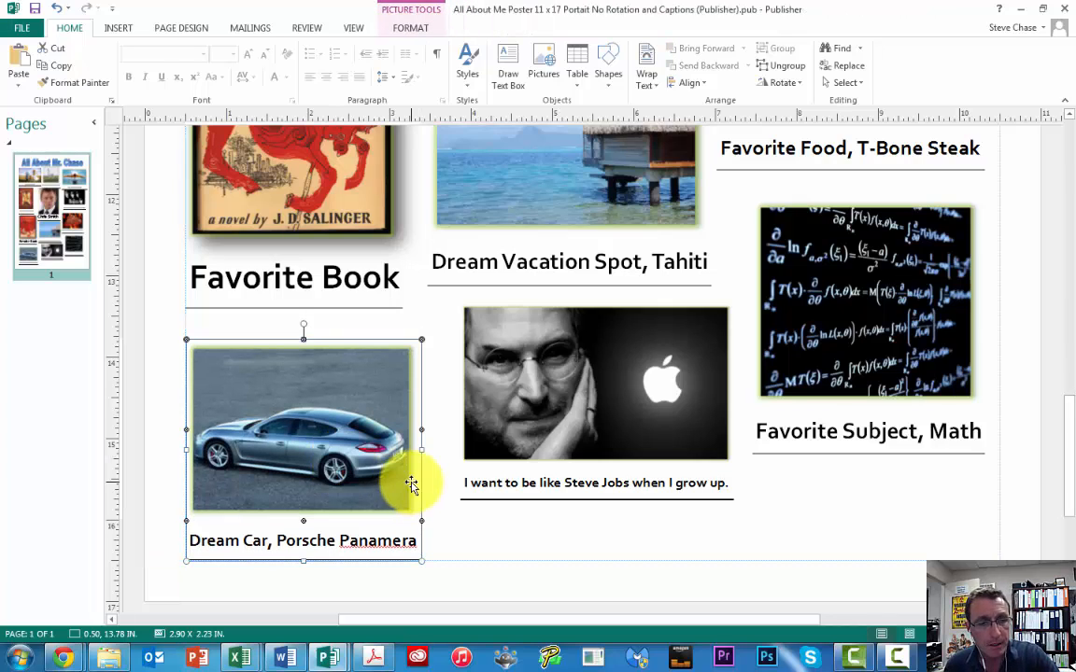
{"action": "left_click", "coordinate": [511, 560]}
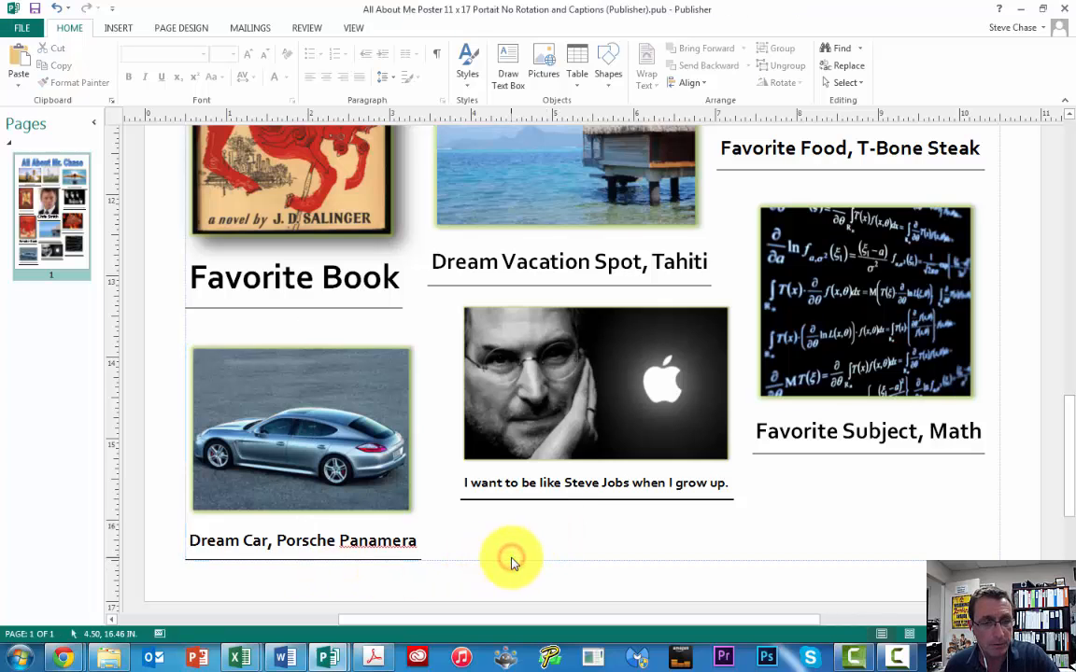
- Move the Steve Jobs picture down to the bottom margin and the Favorite Subject picture into the page's lower-right margin corner
{"action": "left_click_drag", "start_coordinate": [619, 401], "coordinate": [619, 451]}
{"action": "left_click", "coordinate": [849, 391]}
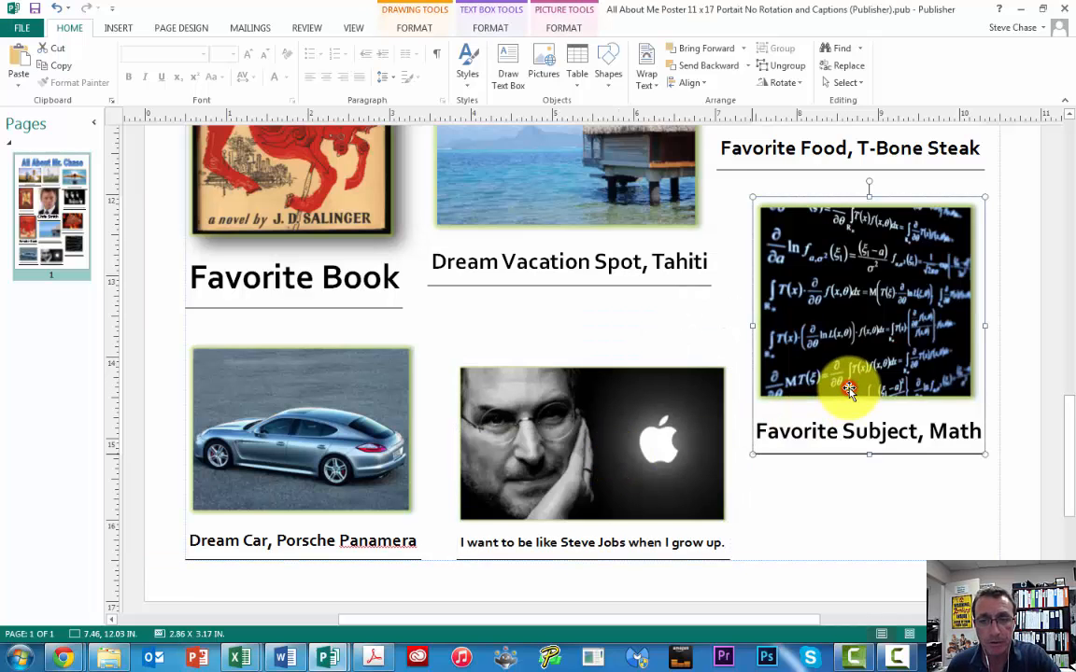
{"action": "left_click_drag", "start_coordinate": [849, 391], "coordinate": [859, 493]}
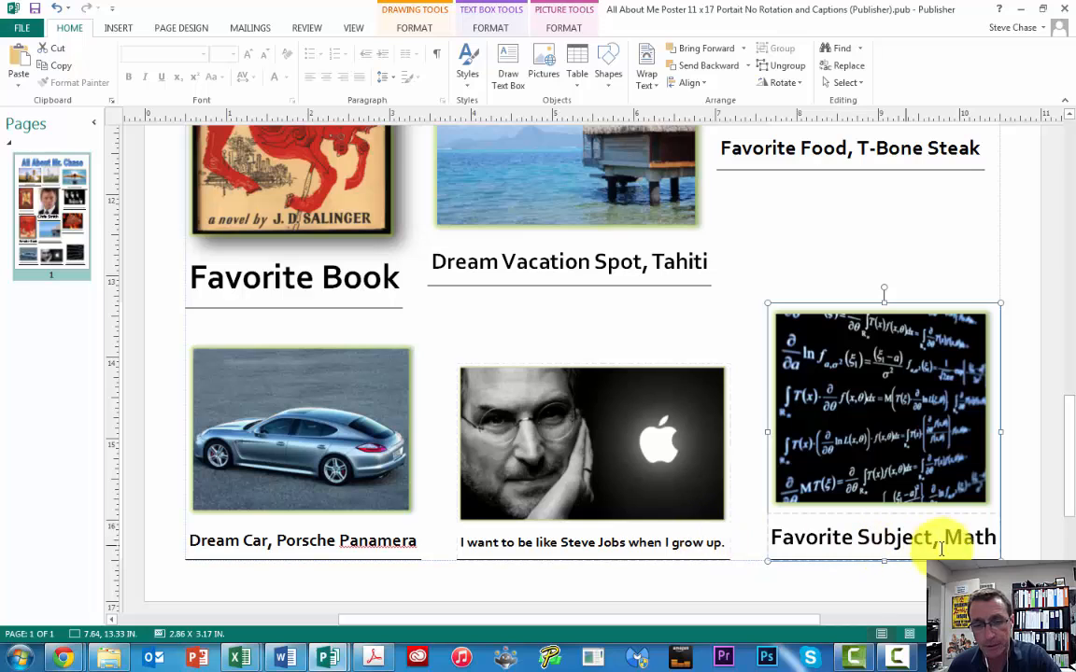
{"action": "left_click", "coordinate": [696, 582]}
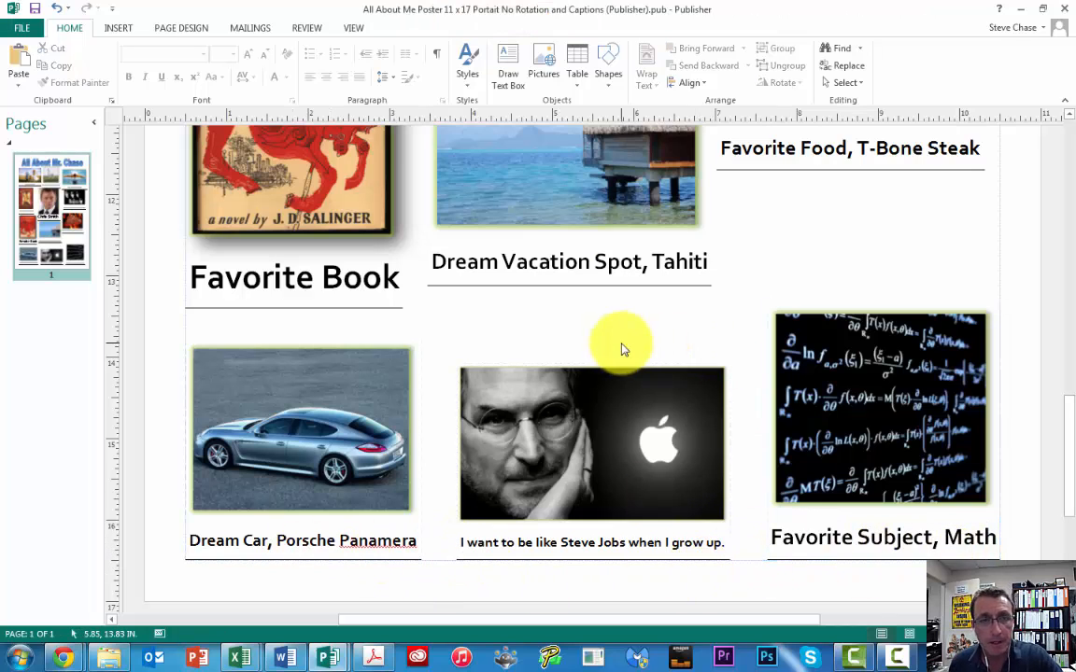
- Move the My Favorite Musical Group picture and caption down to about 5.18 in, aligned with the right margin
{"action": "left_click", "coordinate": [353, 29]}
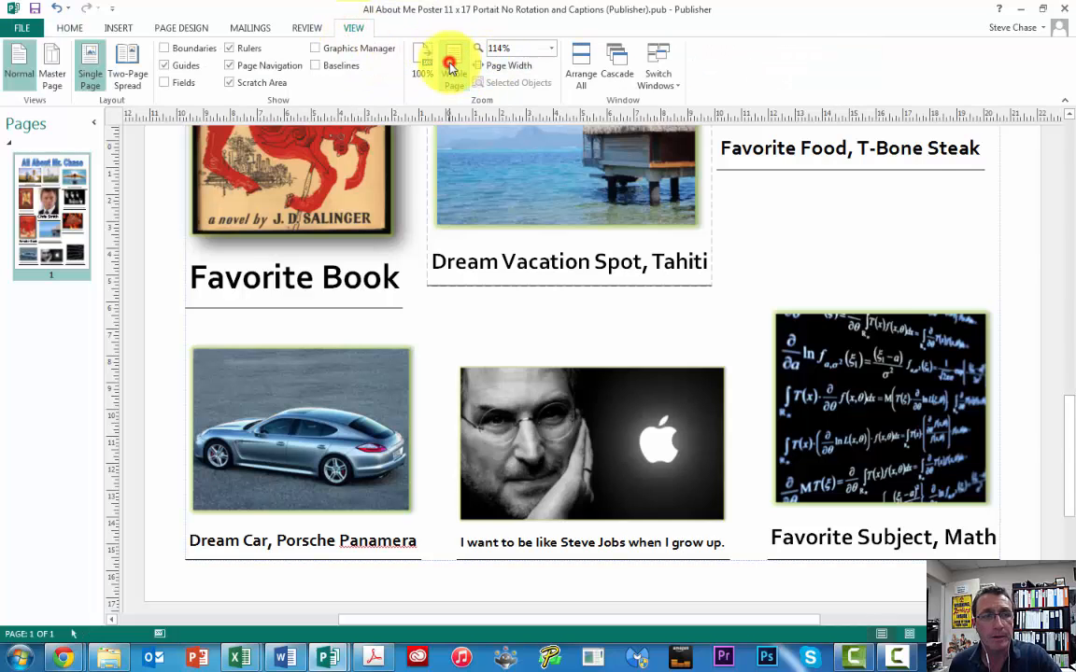
{"action": "left_click", "coordinate": [452, 66]}
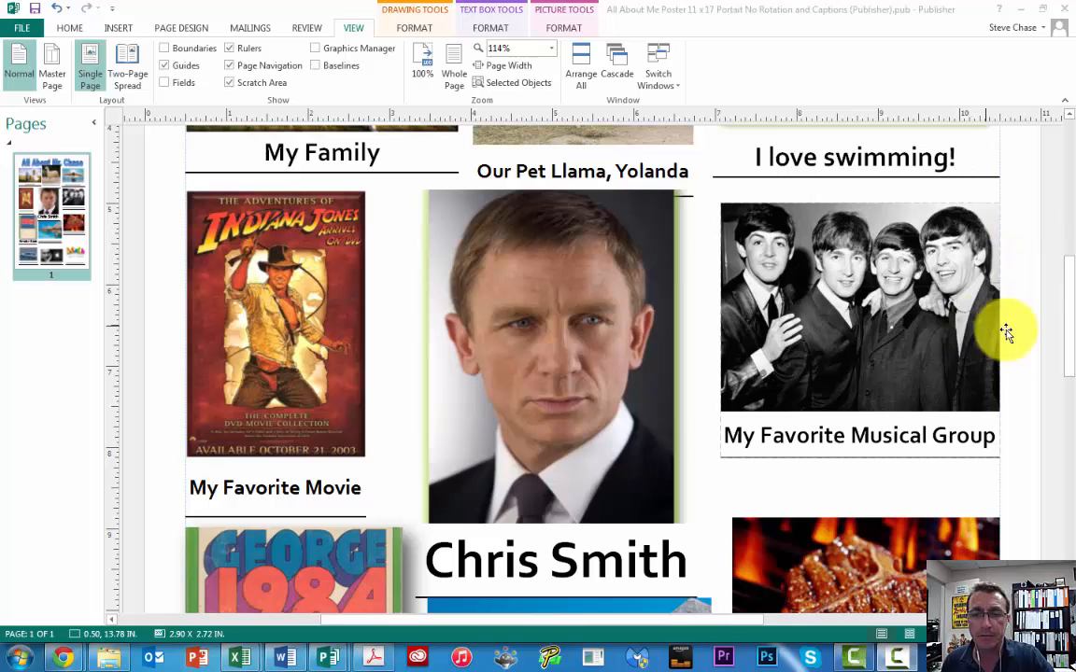
{"action": "left_click", "coordinate": [885, 306]}
{"action": "left_click_drag", "start_coordinate": [885, 306], "coordinate": [884, 323]}
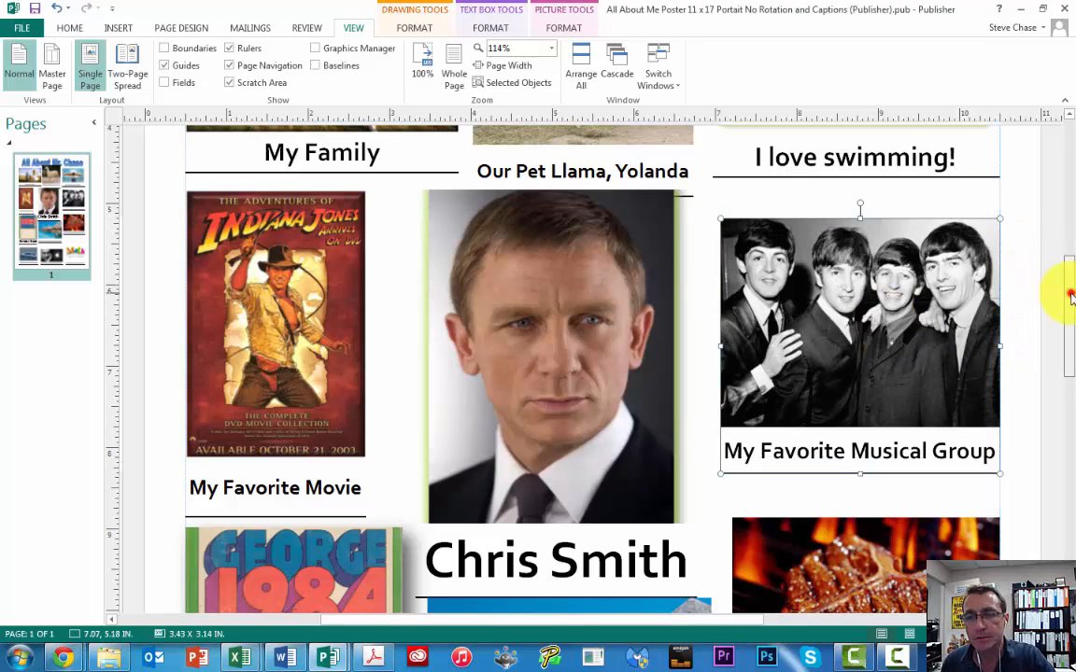
- Examine the placement of the bottom-row pictures, the enlarged captions and the layout of the whole poster page
{"action": "left_click_drag", "start_coordinate": [1070, 297], "coordinate": [1035, 443]}
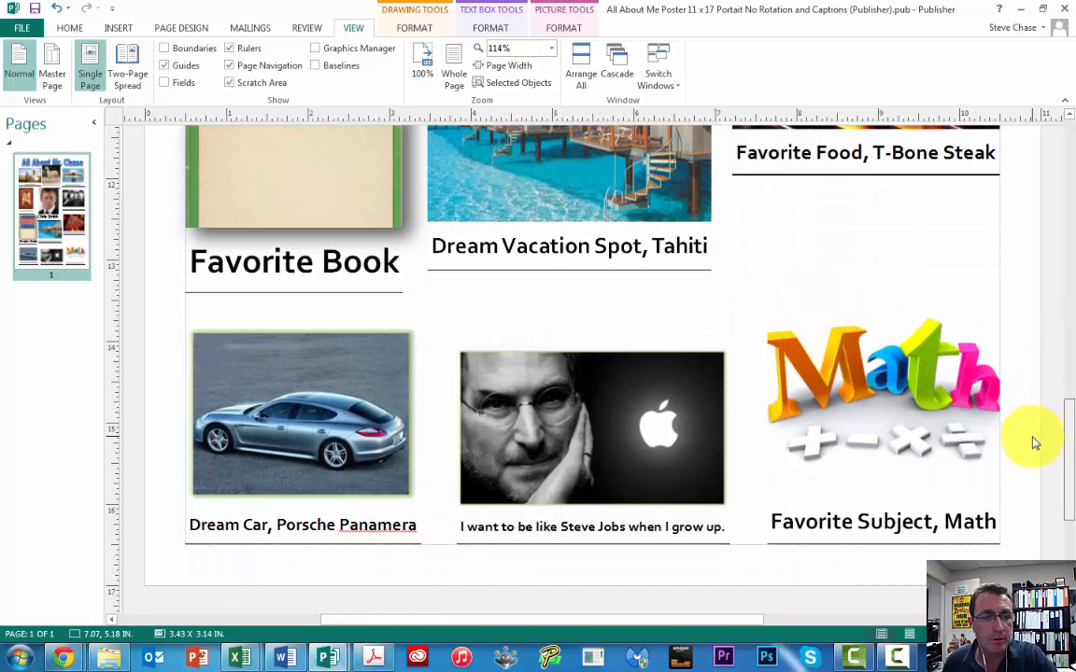
{"action": "left_click", "coordinate": [816, 357]}
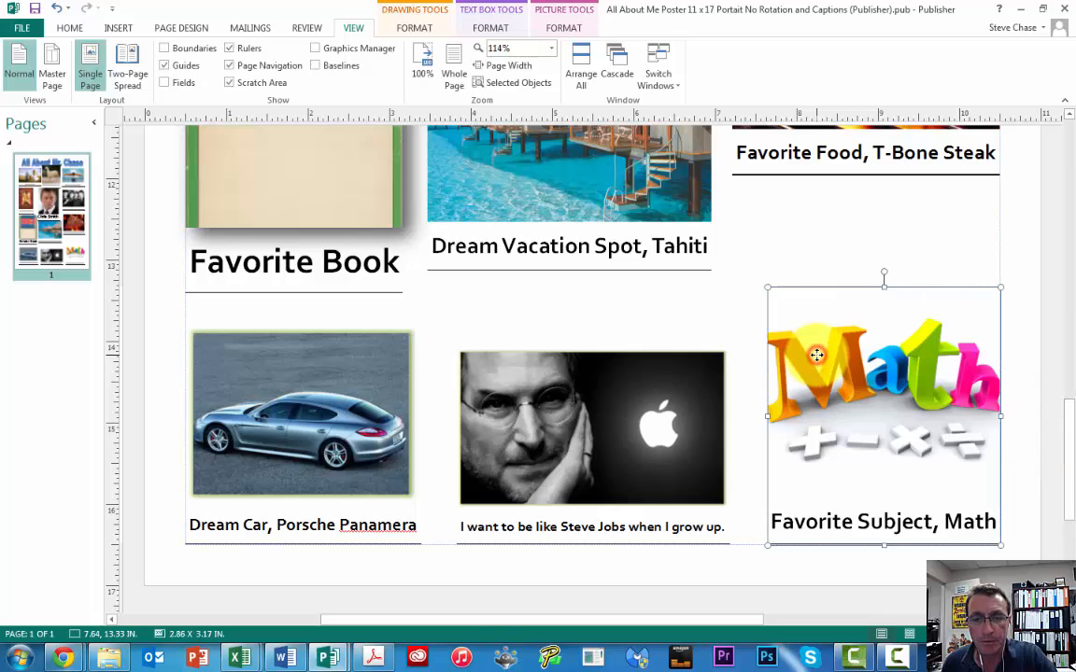
{"action": "left_click", "coordinate": [675, 399]}
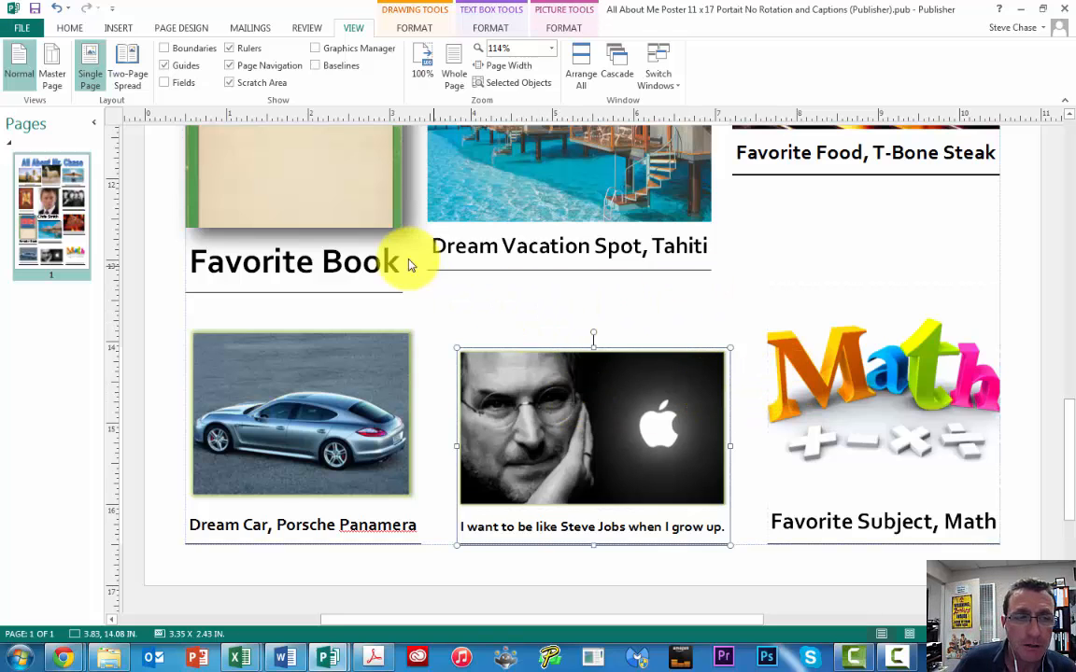
{"action": "left_click", "coordinate": [297, 422]}
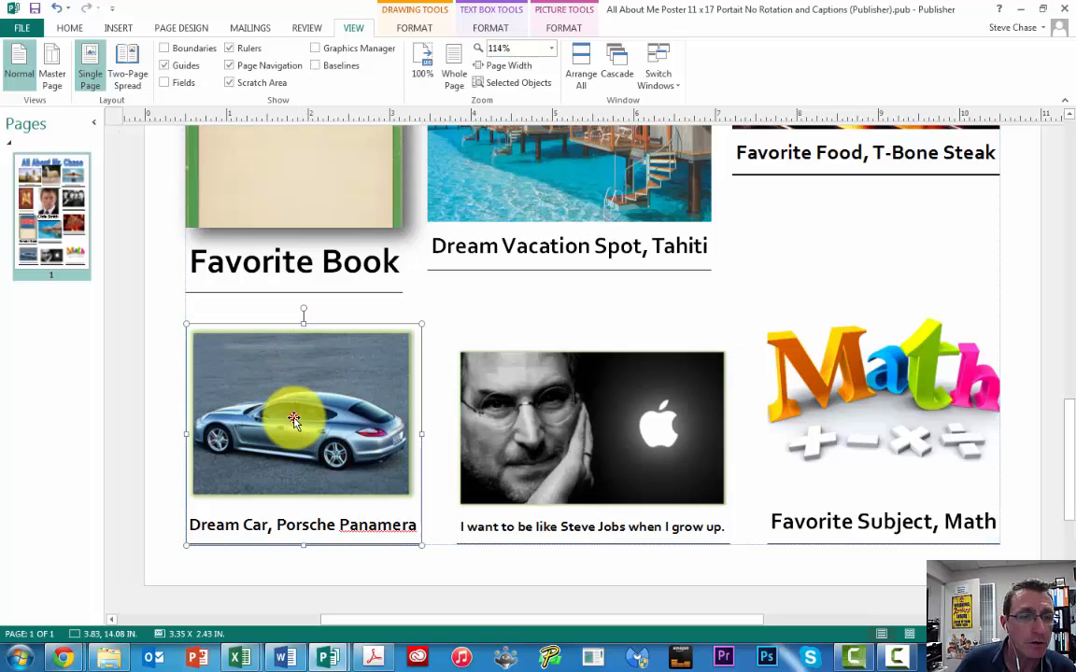
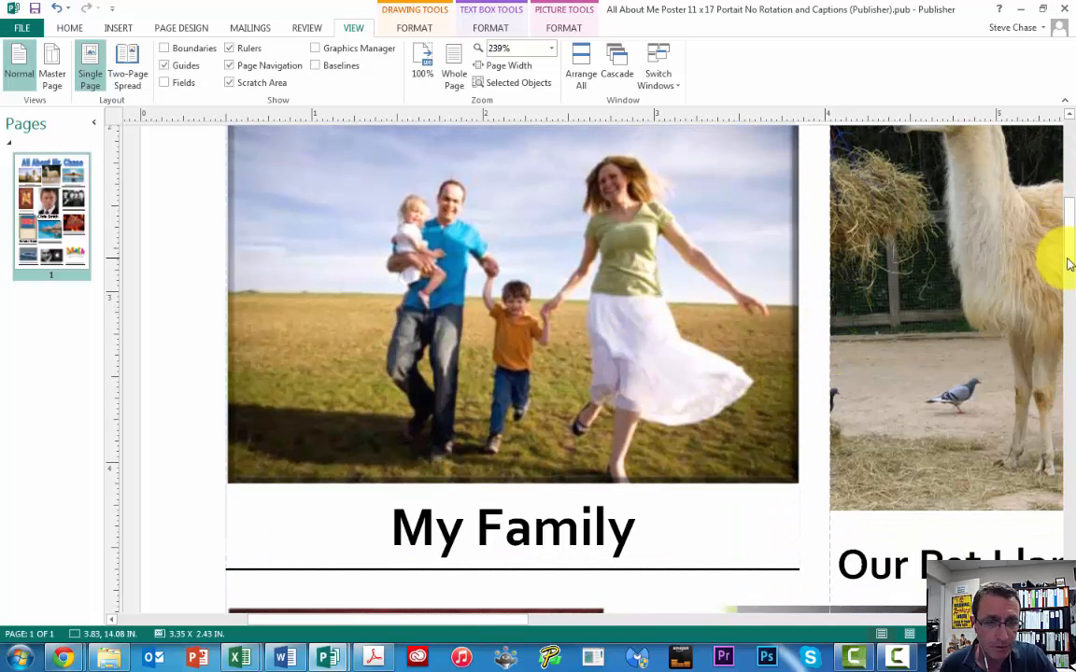
{"action": "left_click_drag", "start_coordinate": [1071, 269], "coordinate": [1056, 355]}
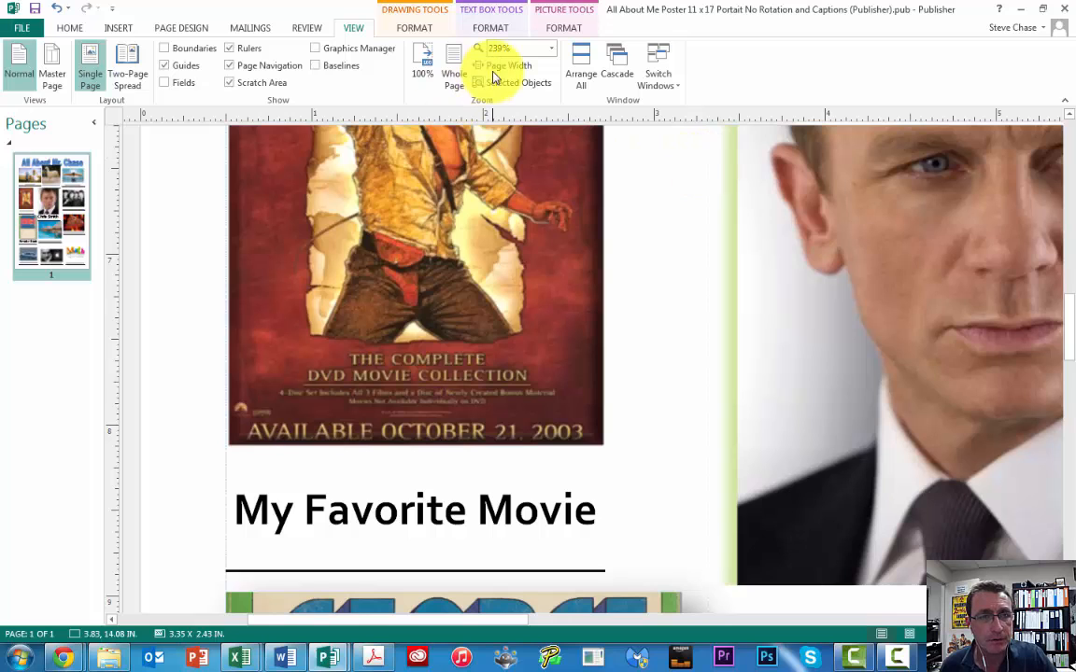
{"action": "left_click", "coordinate": [452, 76]}
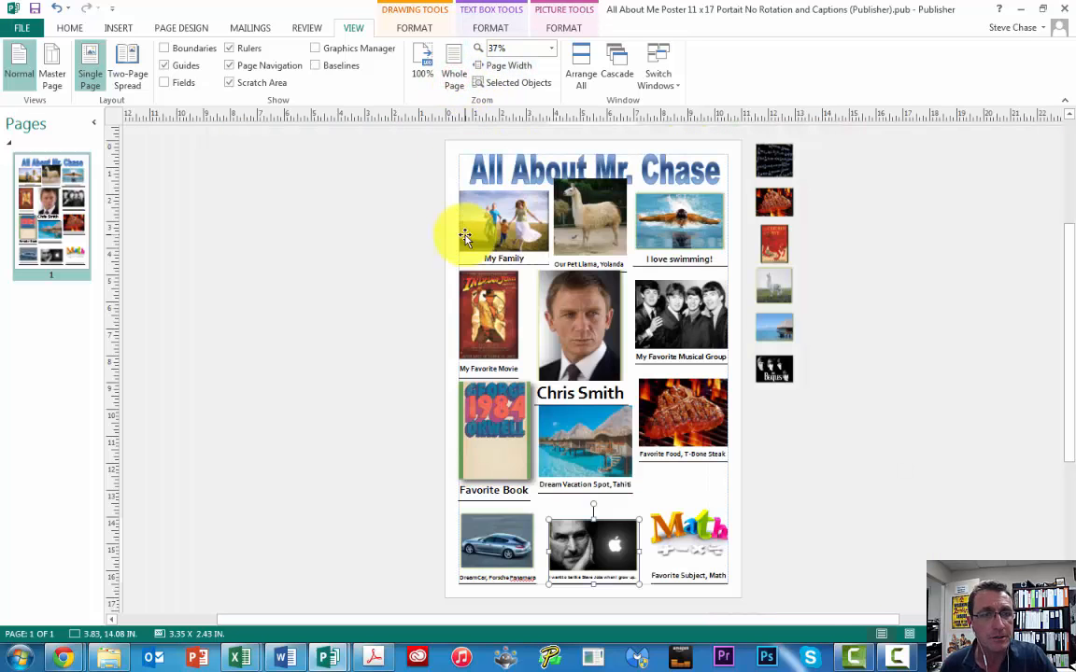
{"action": "left_click", "coordinate": [491, 531]}
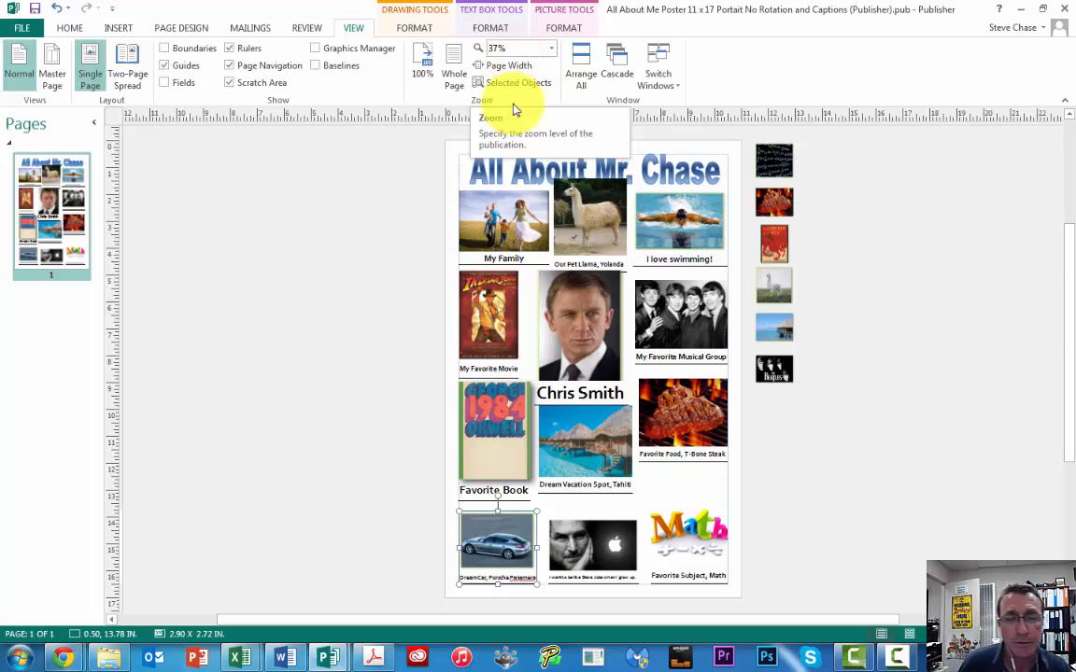
- Replace the Porsche picture in the Dream Car group with tesla-model-s.jpg from the All About Me Images folder
{"action": "left_click", "coordinate": [484, 539]}
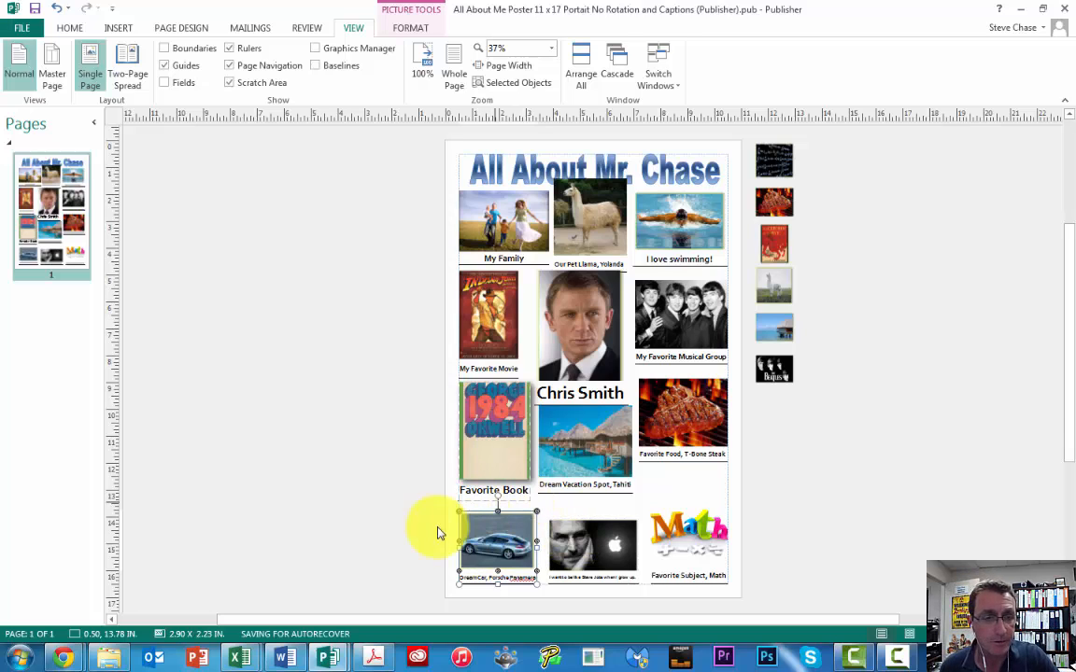
{"action": "left_click", "coordinate": [510, 66]}
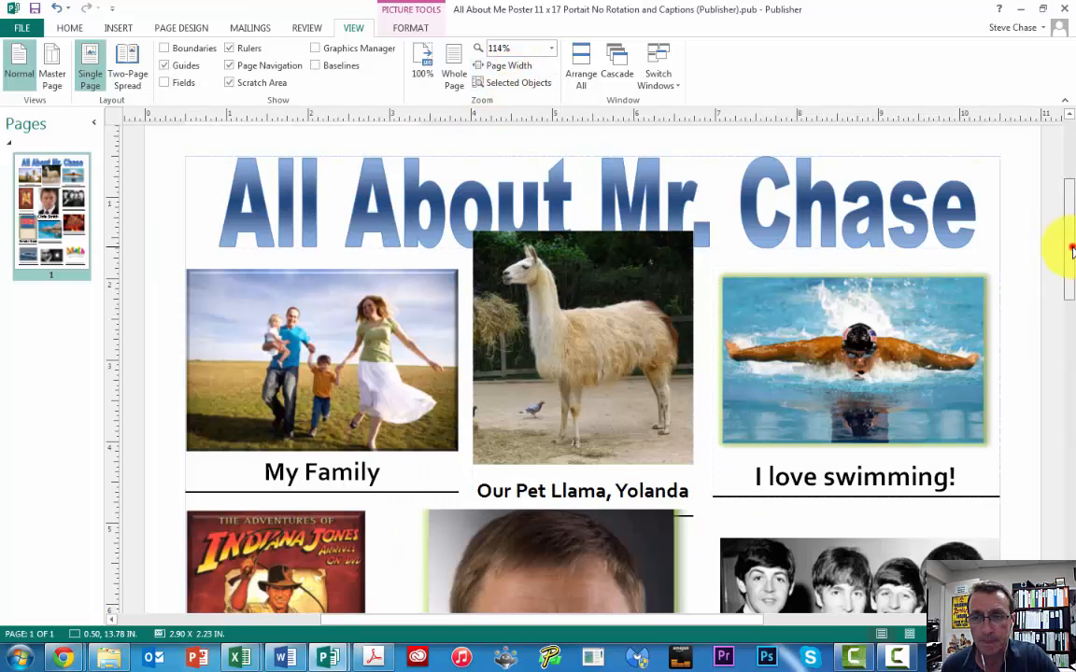
{"action": "left_click_drag", "start_coordinate": [1070, 251], "coordinate": [1050, 478]}
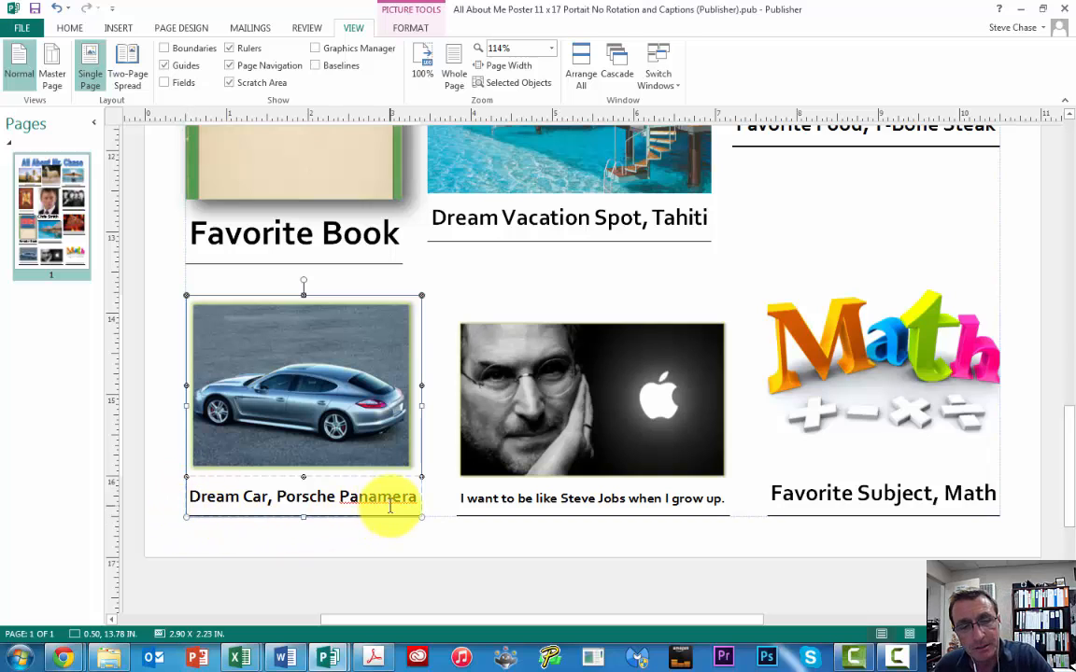
{"action": "left_click", "coordinate": [295, 385]}
{"action": "right_click", "coordinate": [301, 386]}
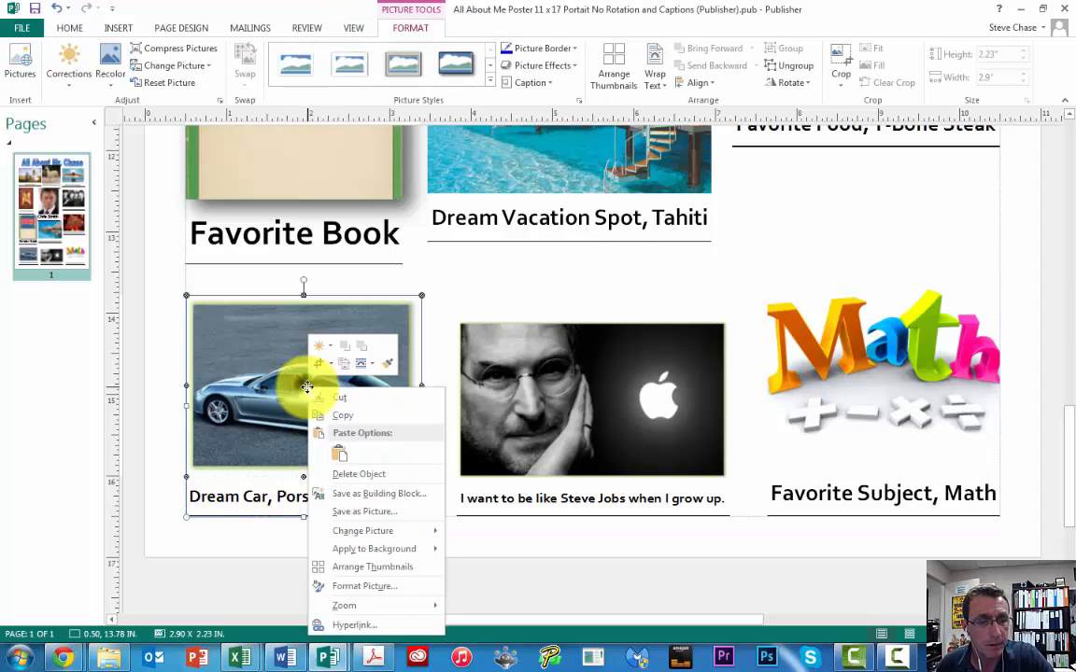
{"action": "mouse_move", "coordinate": [386, 538]}
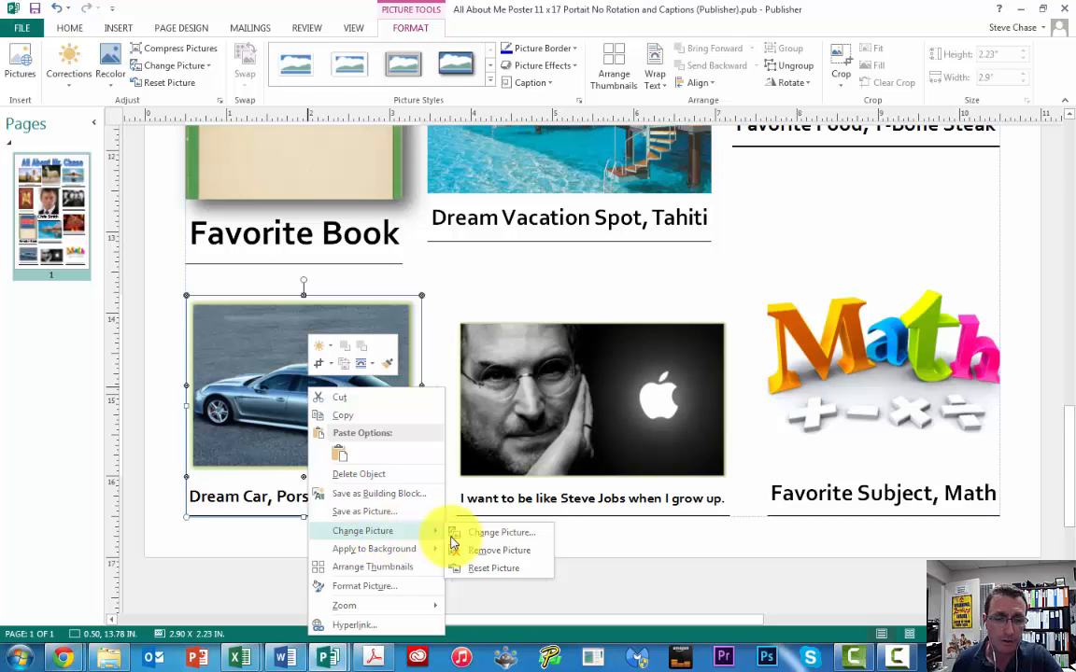
{"action": "left_click", "coordinate": [475, 534]}
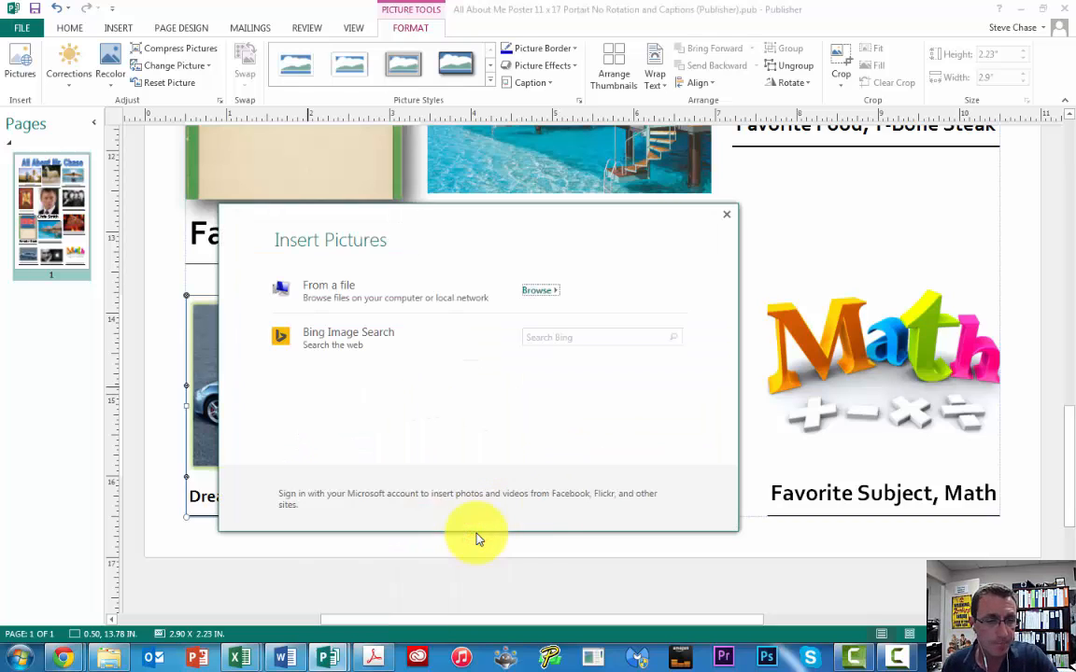
{"action": "left_click", "coordinate": [537, 290]}
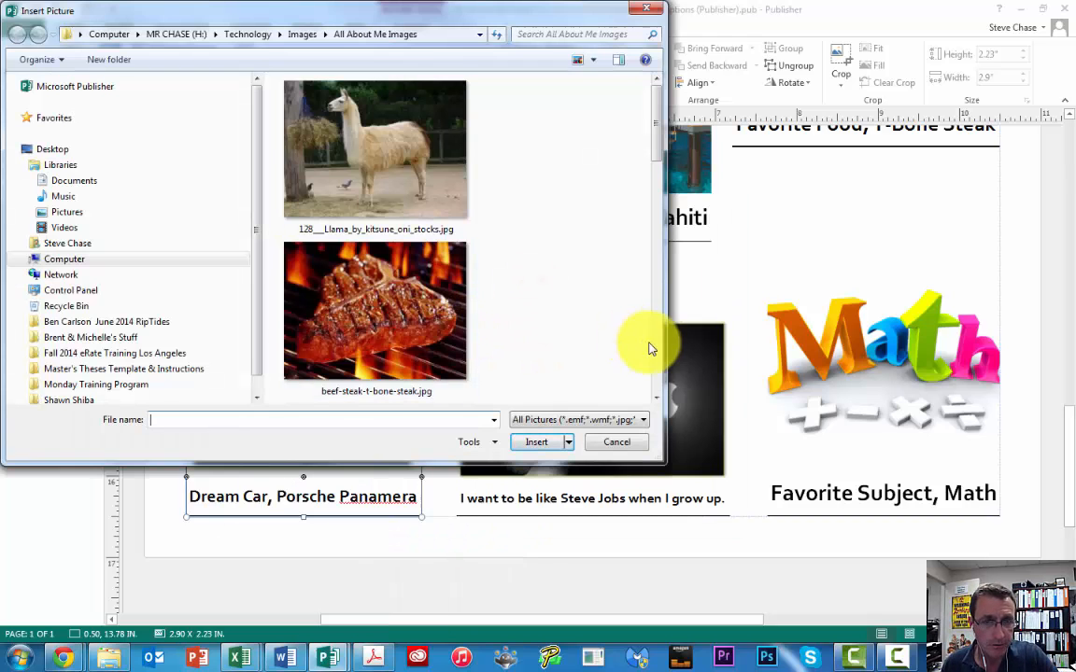
{"action": "scroll", "coordinate": [648, 349], "scroll_direction": "down", "scroll_amount": 5}
{"action": "scroll", "coordinate": [654, 348], "scroll_direction": "down", "scroll_amount": 3}
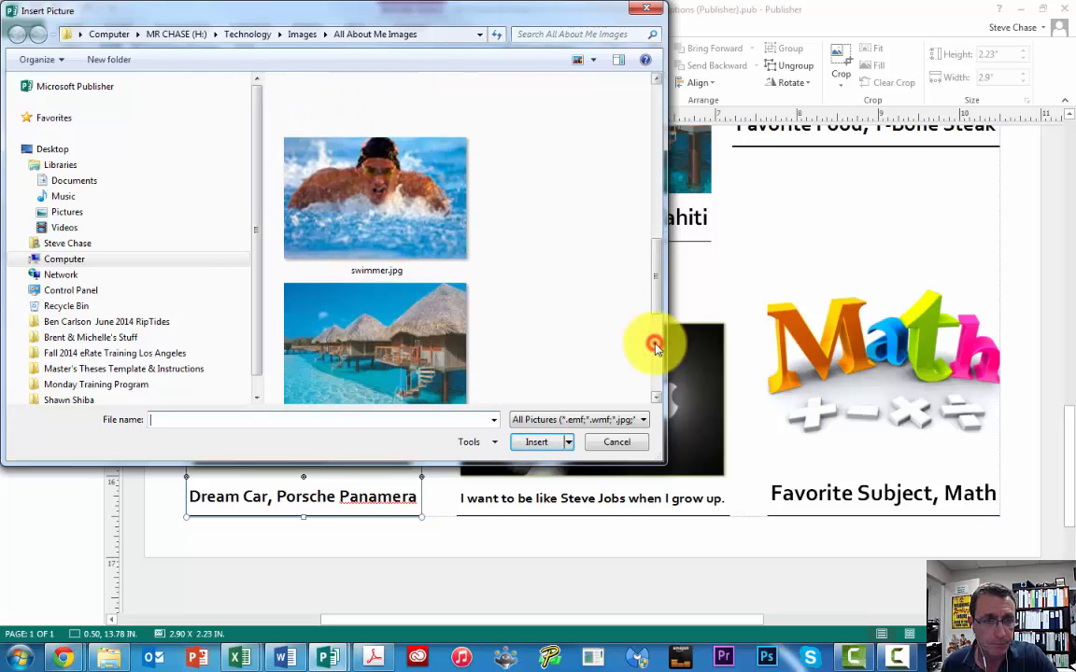
{"action": "left_click", "coordinate": [457, 320]}
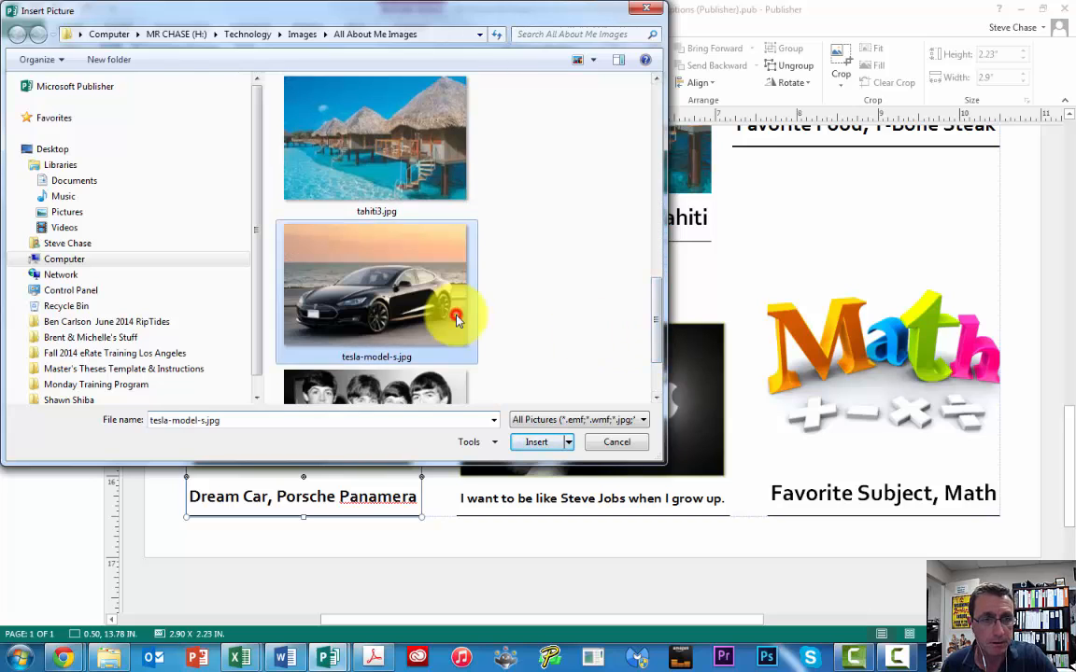
{"action": "left_click", "coordinate": [547, 440]}
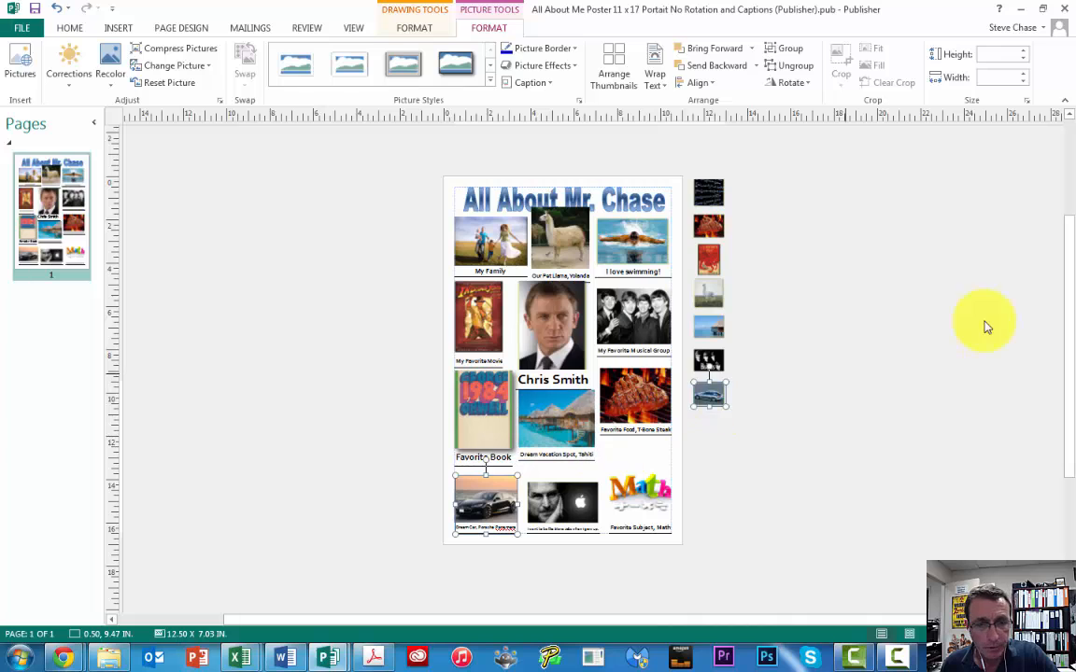
- Bring the poster's bottom row with the replaced Dream Car picture into view at page width
{"action": "scroll", "coordinate": [1069, 285], "scroll_direction": "down", "scroll_amount": 3}
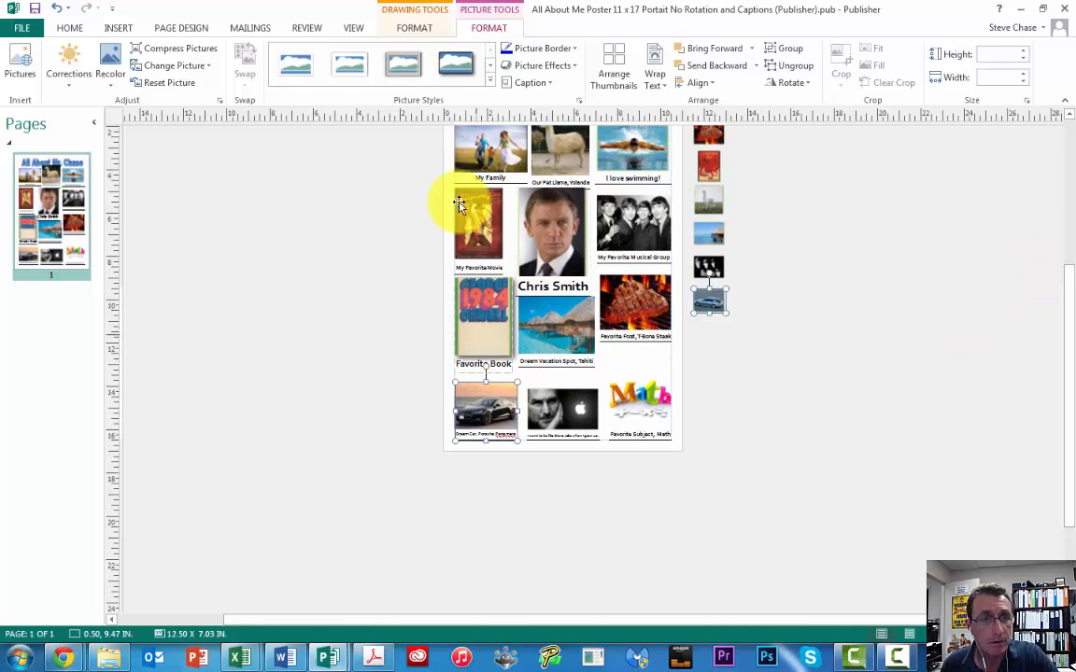
{"action": "left_click", "coordinate": [353, 28]}
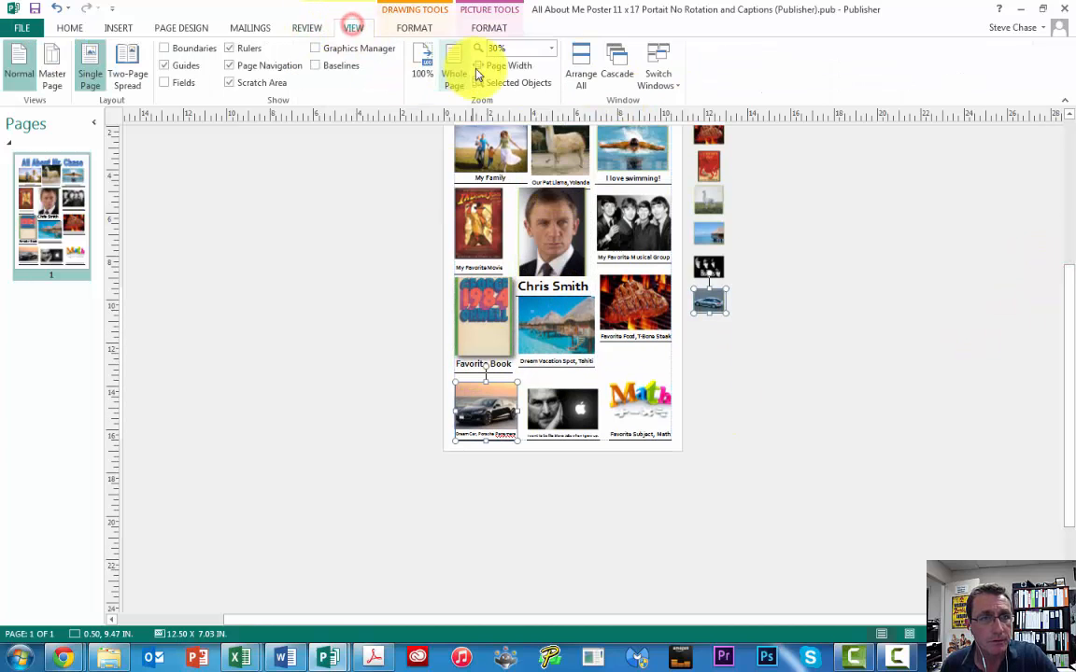
{"action": "left_click", "coordinate": [477, 71]}
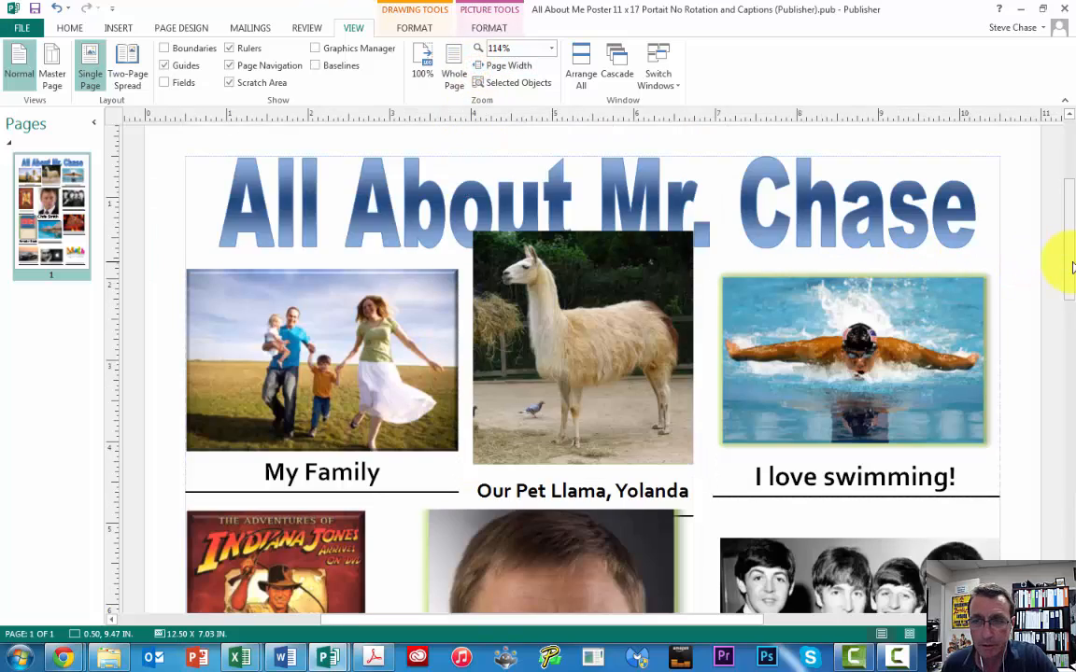
{"action": "left_click_drag", "start_coordinate": [1070, 263], "coordinate": [1030, 486]}
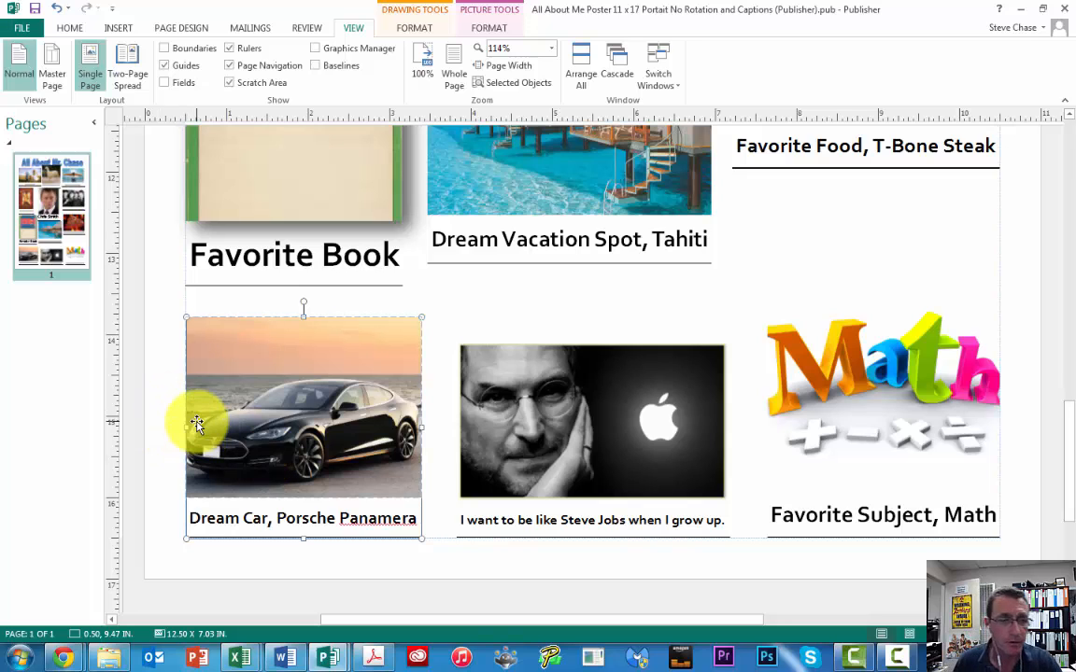
{"action": "left_click", "coordinate": [225, 458]}
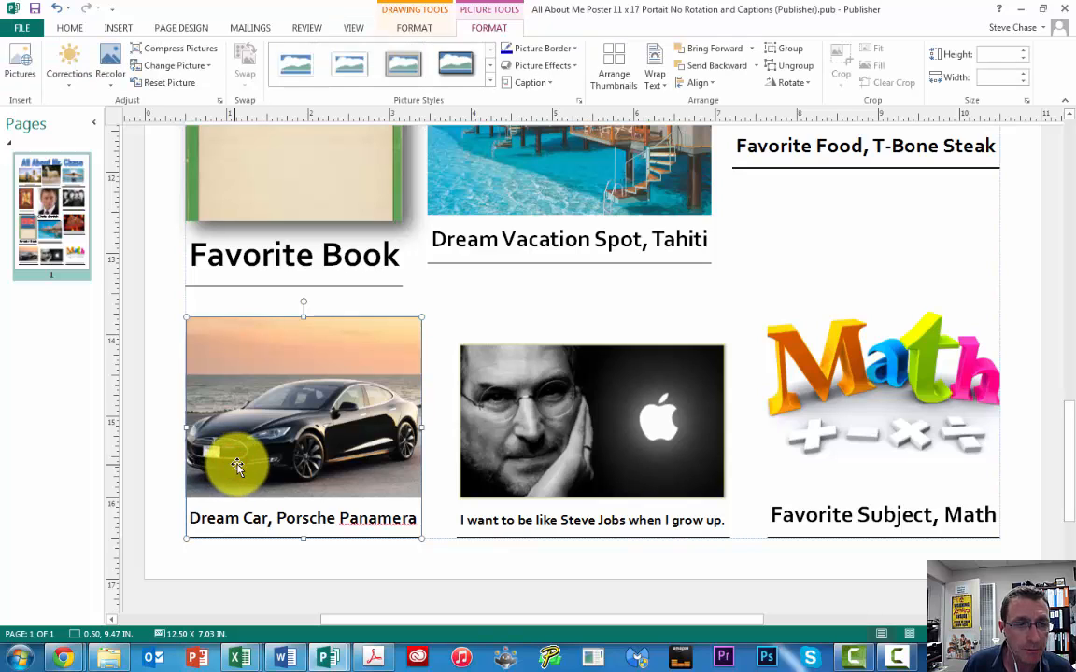
{"action": "right_click", "coordinate": [255, 455]}
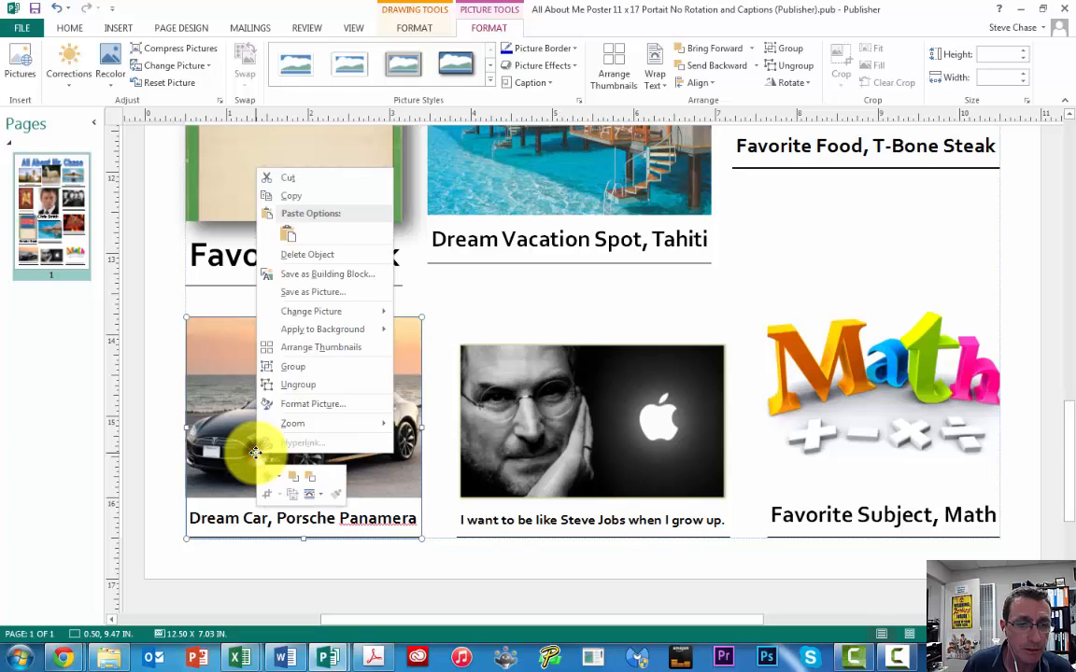
{"action": "left_click", "coordinate": [577, 281]}
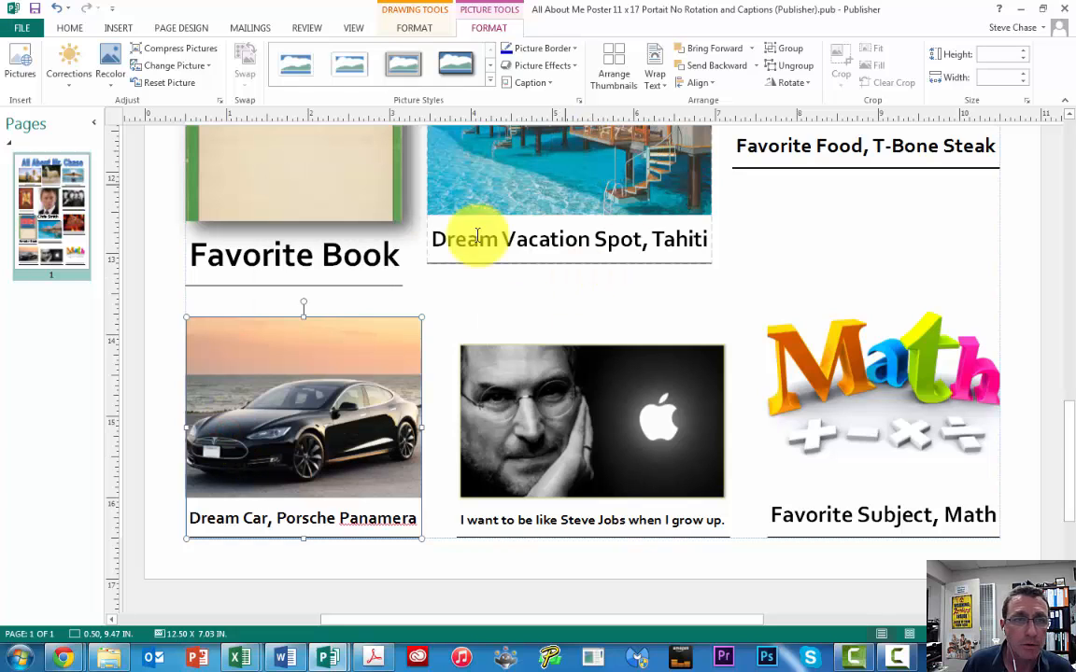
{"action": "right_click", "coordinate": [264, 454]}
{"action": "left_click", "coordinate": [244, 424]}
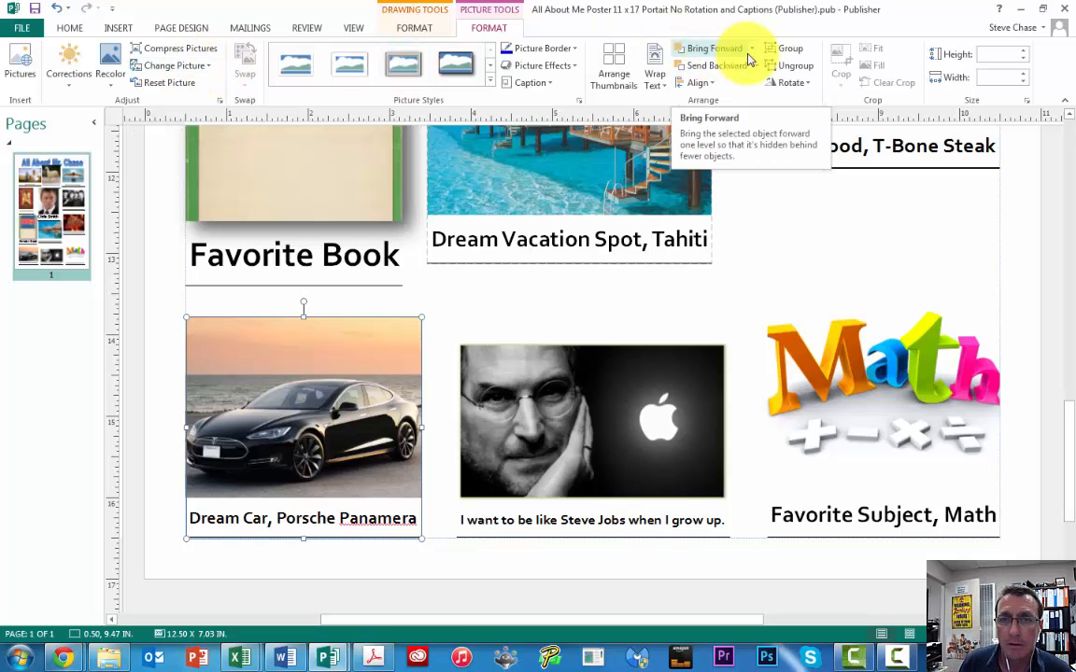
{"action": "right_click", "coordinate": [349, 368]}
{"action": "key", "text": "Escape"}
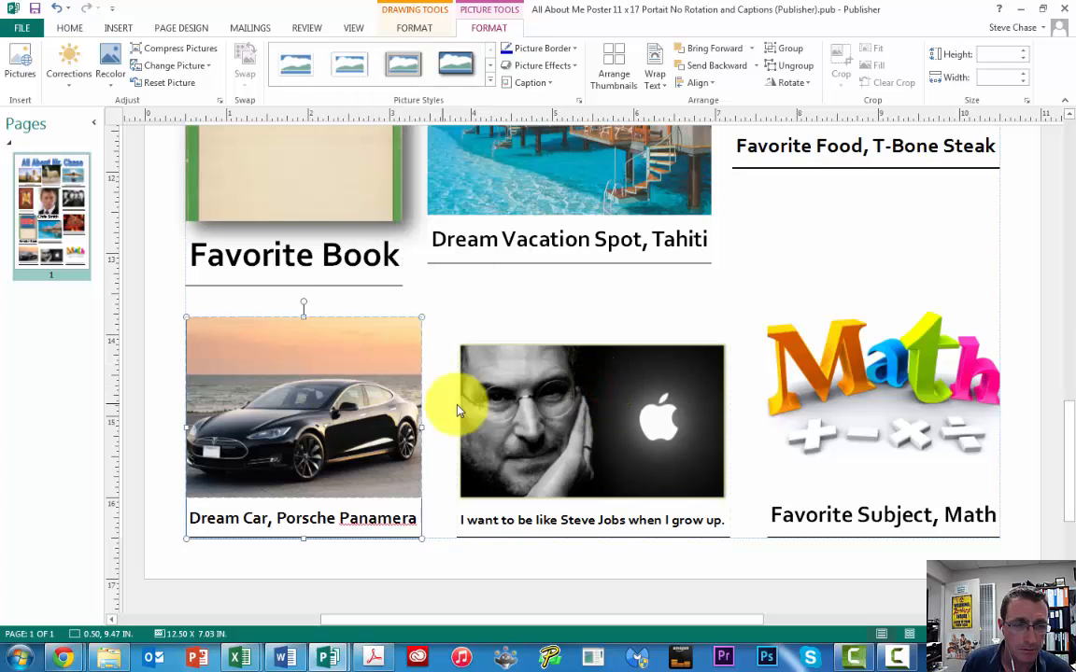
- Use Crop on the Dream Car picture to shift the Tesla image slightly right within its frame, to about 0.36 in horizontally
{"action": "left_click", "coordinate": [331, 391]}
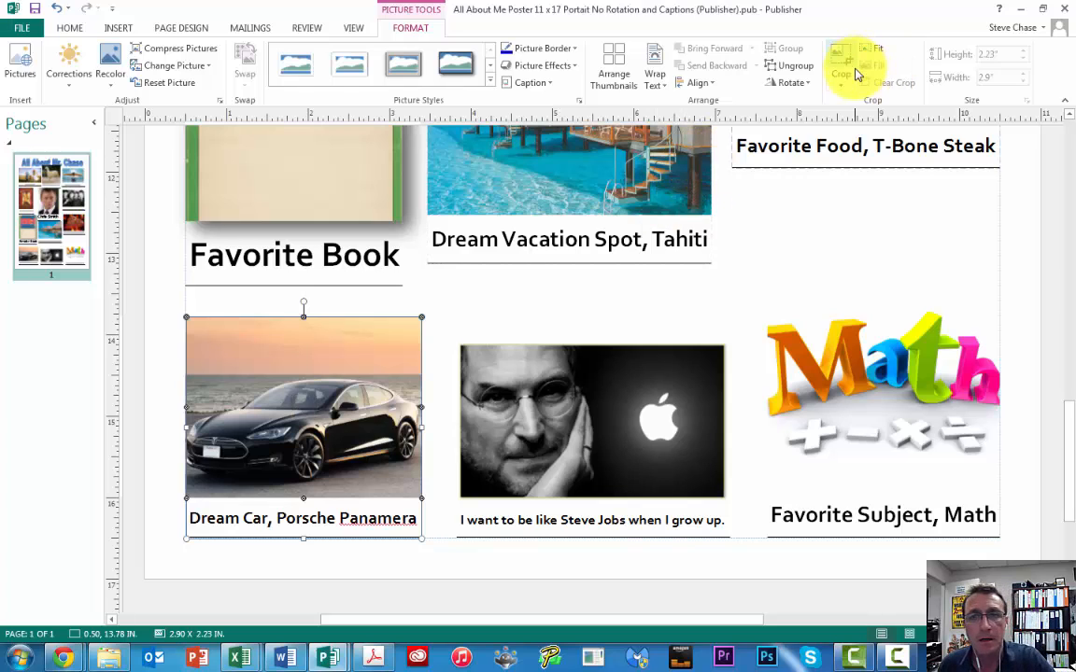
{"action": "left_click", "coordinate": [841, 77]}
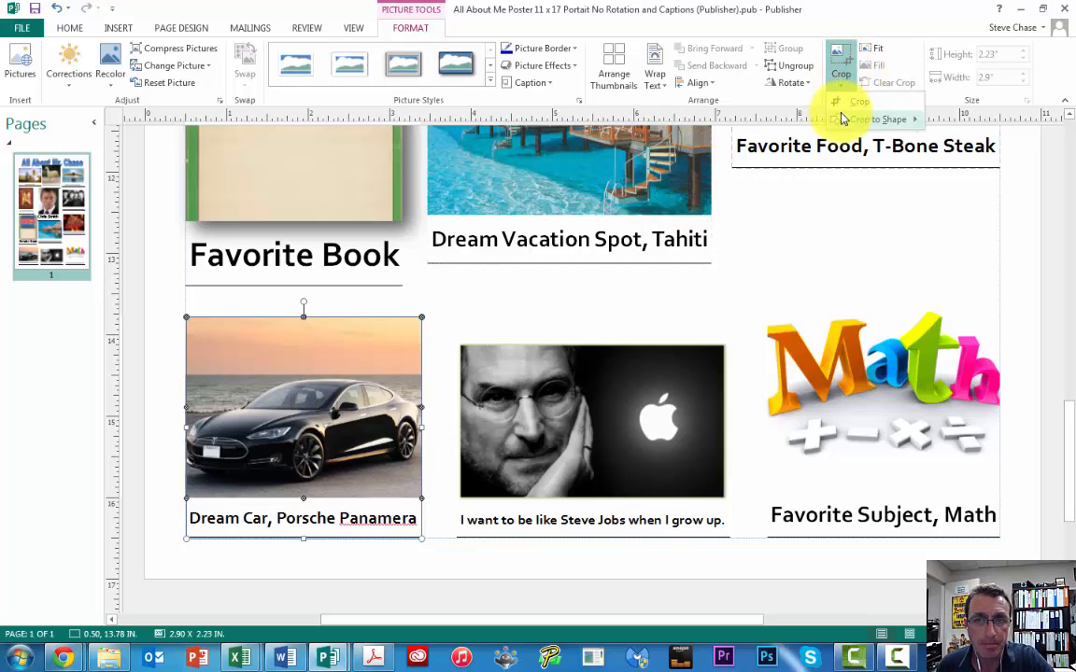
{"action": "left_click", "coordinate": [847, 100]}
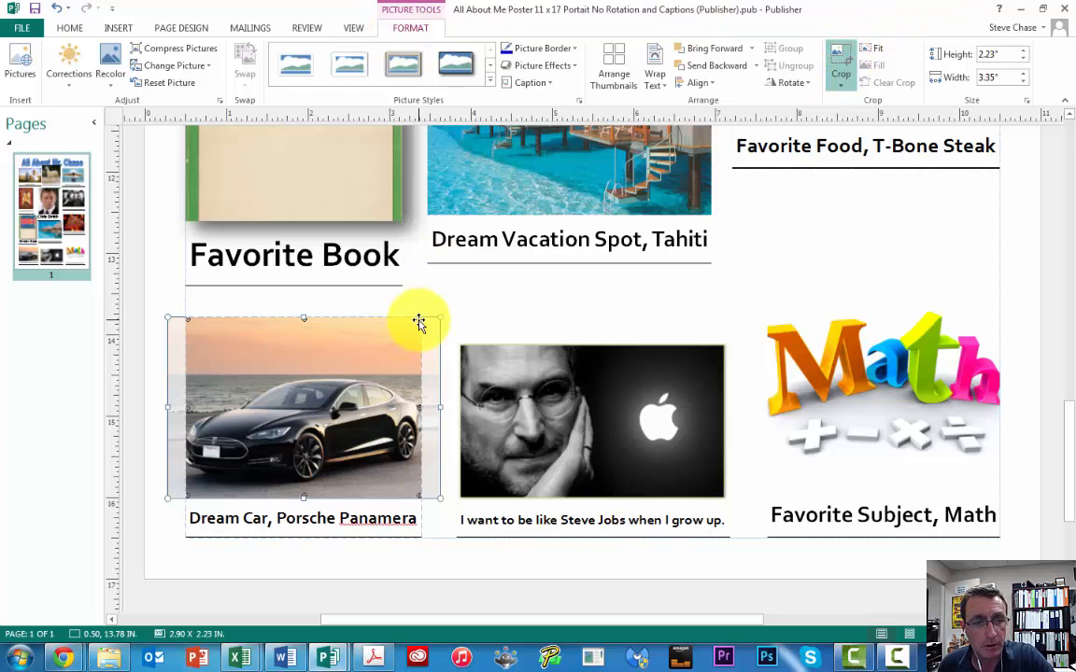
{"action": "mouse_move", "coordinate": [375, 408]}
{"action": "left_mouse_down"}
{"action": "mouse_move", "coordinate": [364, 355]}
{"action": "mouse_move", "coordinate": [354, 383]}
{"action": "mouse_move", "coordinate": [391, 402]}
{"action": "mouse_move", "coordinate": [383, 392]}
{"action": "mouse_move", "coordinate": [372, 385]}
{"action": "mouse_move", "coordinate": [387, 408]}
{"action": "left_mouse_up"}
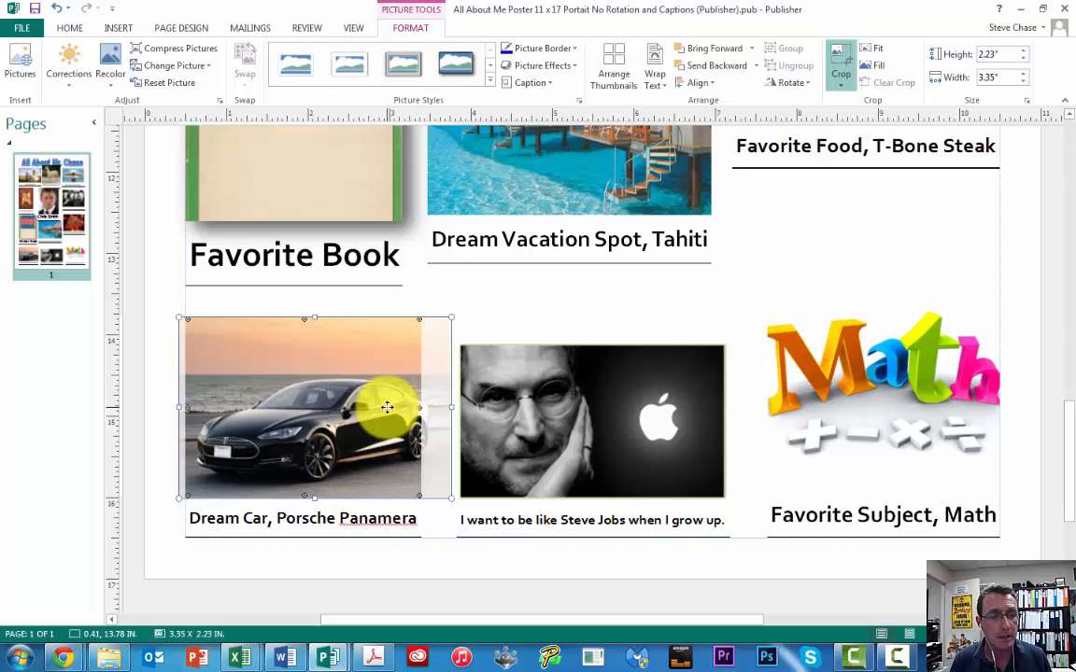
{"action": "left_click_drag", "start_coordinate": [338, 416], "coordinate": [333, 417]}
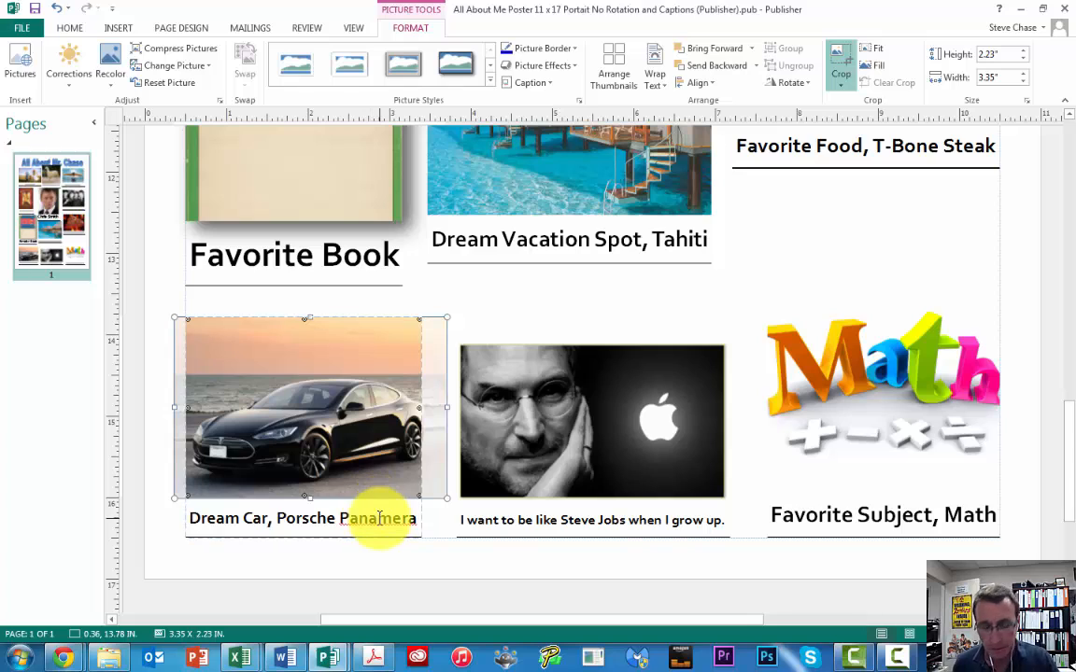
{"action": "left_click", "coordinate": [572, 470]}
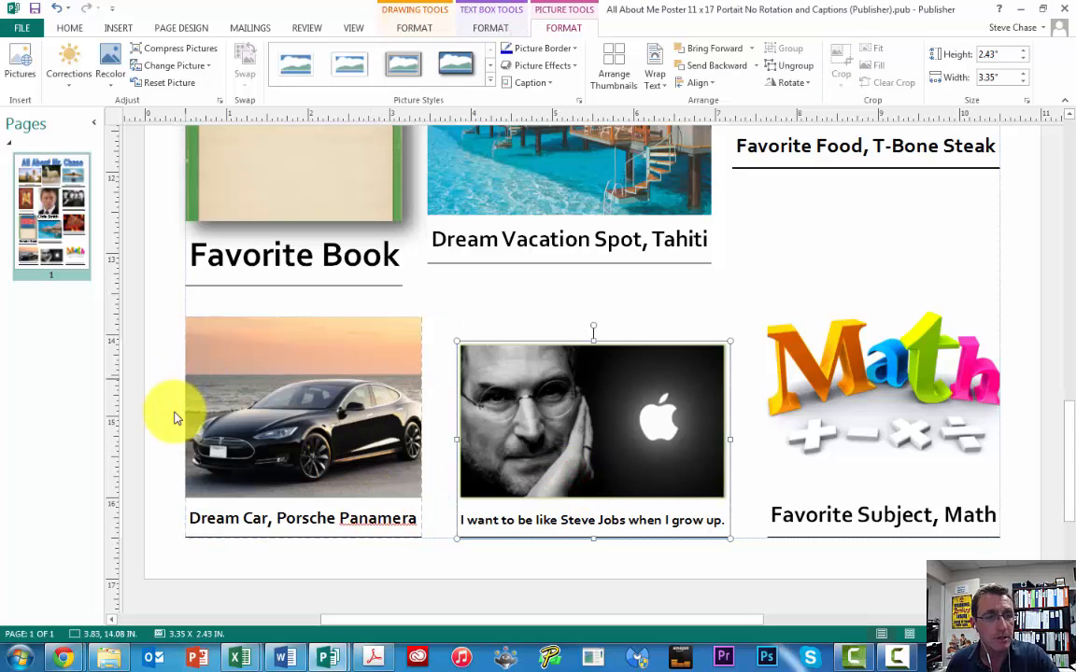
- Replace the Dream Car caption text with "Tesla, Model S"
{"action": "triple_click", "coordinate": [314, 519]}
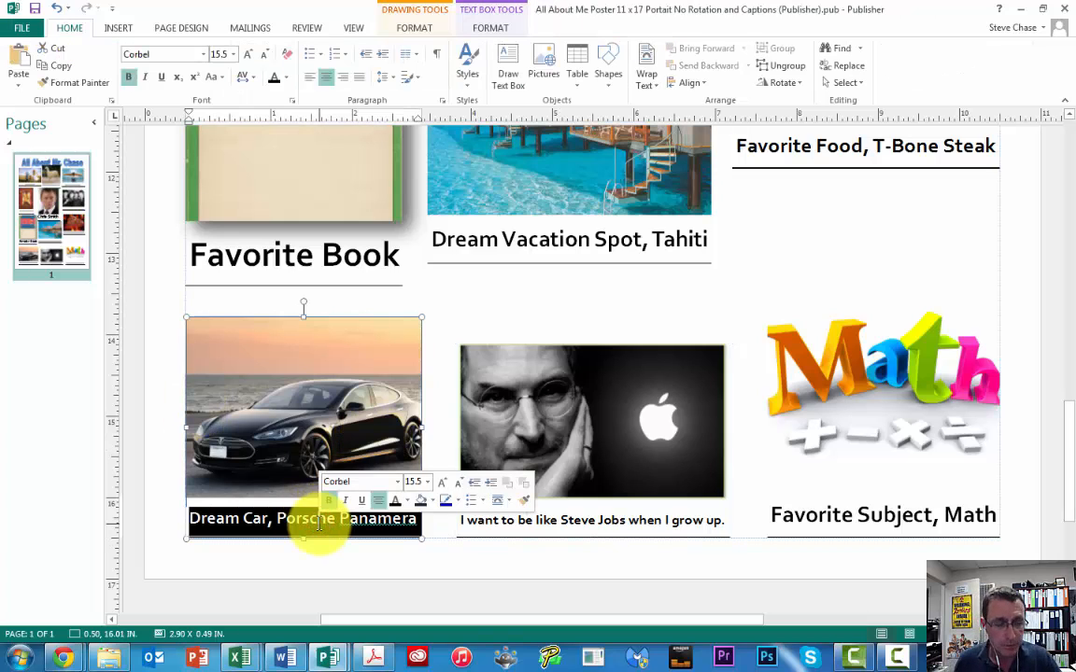
{"action": "type", "text": "Tesla,"}
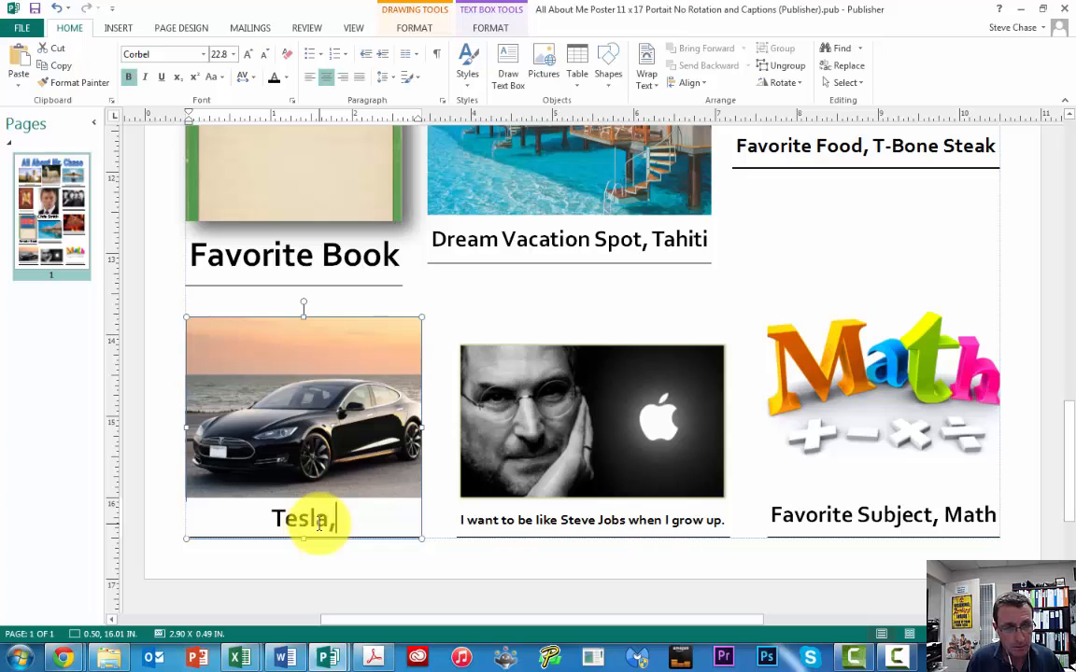
{"action": "type", "text": " Model S"}
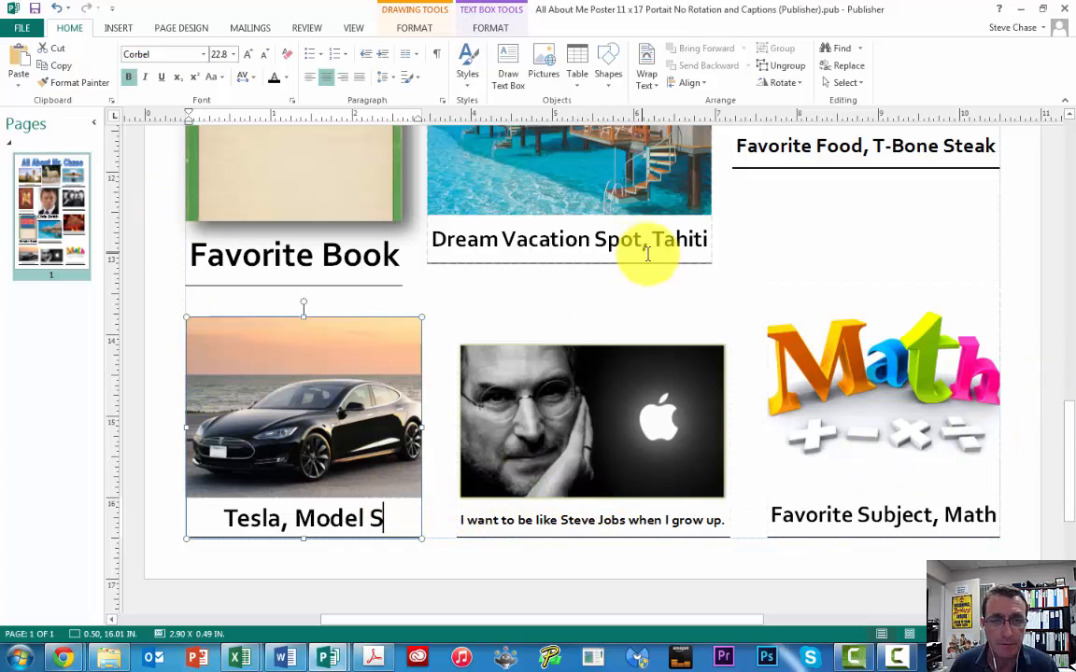
- Replace the picture above the "I love swimming!" caption with swimmer.jpg from the All About Me Images folder
{"action": "left_click", "coordinate": [354, 28]}
{"action": "left_click", "coordinate": [453, 69]}
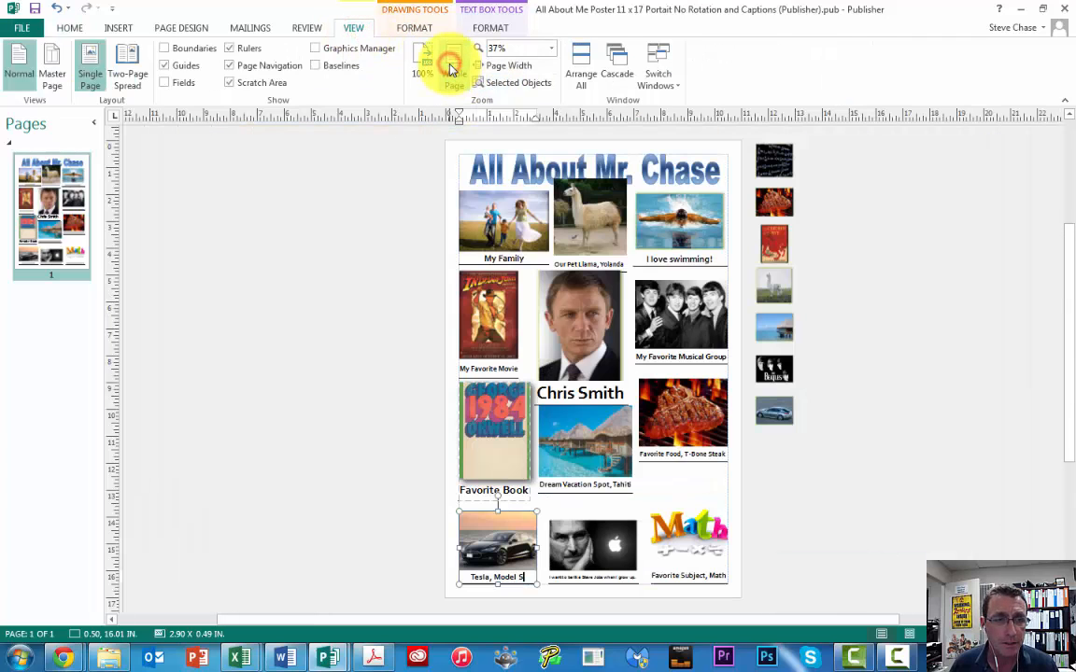
{"action": "left_click", "coordinate": [715, 219]}
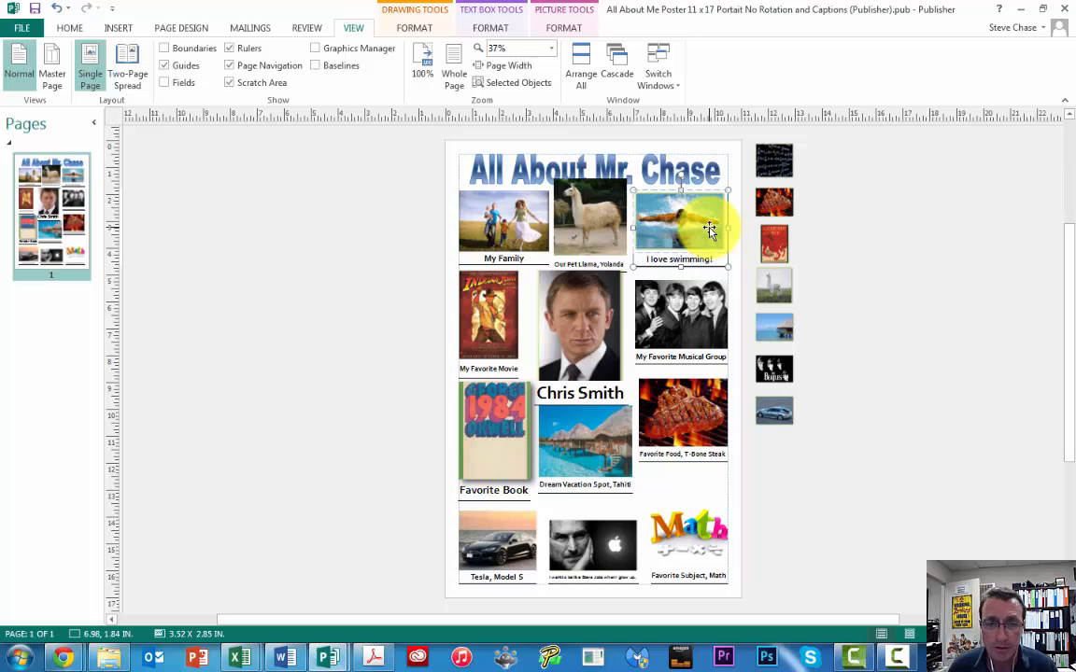
{"action": "left_click", "coordinate": [709, 227]}
{"action": "right_click", "coordinate": [681, 228]}
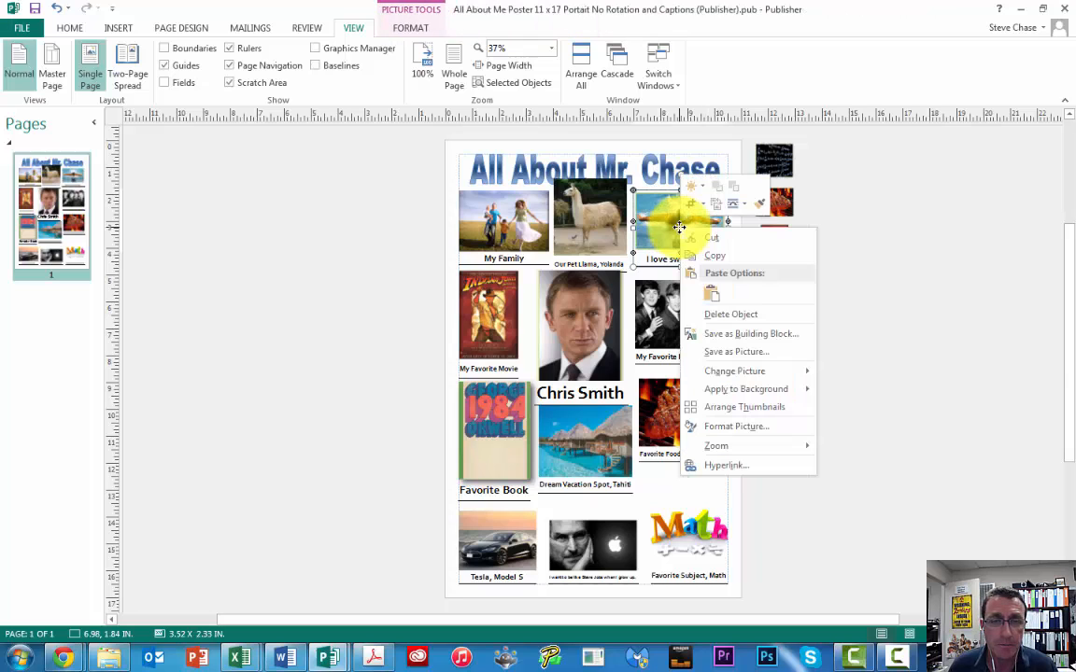
{"action": "mouse_move", "coordinate": [782, 371]}
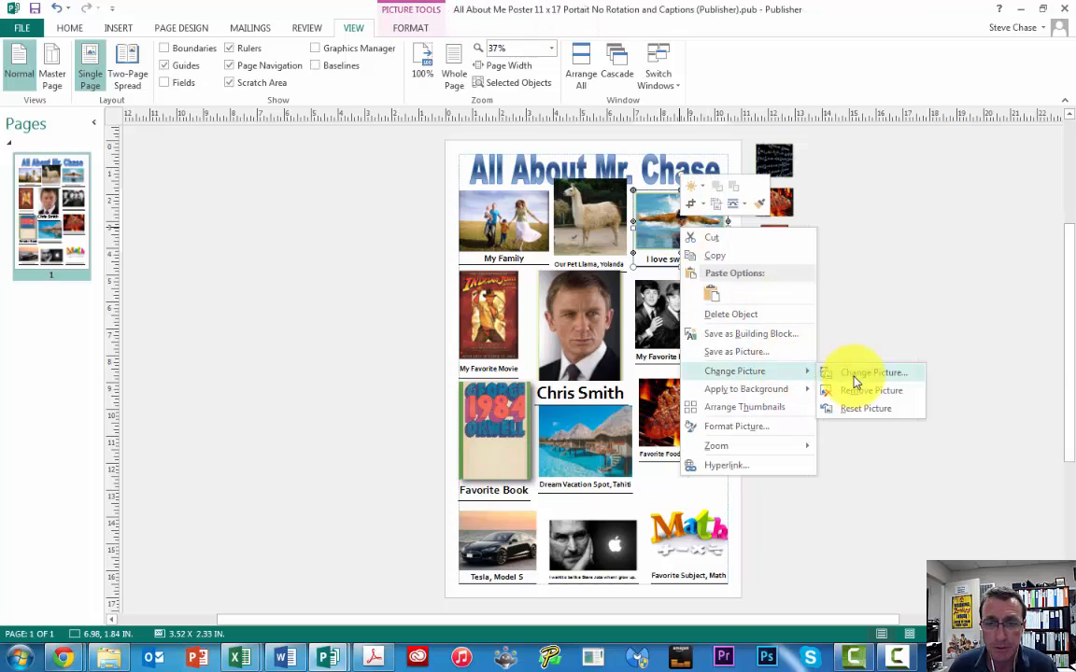
{"action": "left_click", "coordinate": [852, 374]}
{"action": "left_click", "coordinate": [539, 291]}
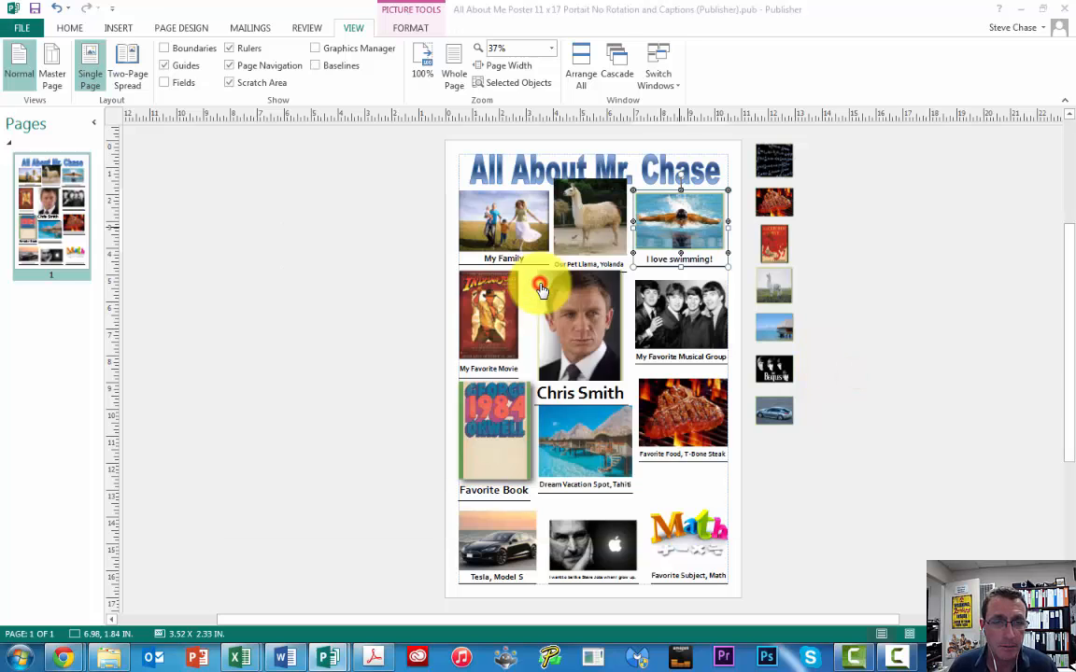
{"action": "scroll", "coordinate": [659, 291], "scroll_direction": "down", "scroll_amount": 2}
{"action": "scroll", "coordinate": [659, 290], "scroll_direction": "down", "scroll_amount": 4}
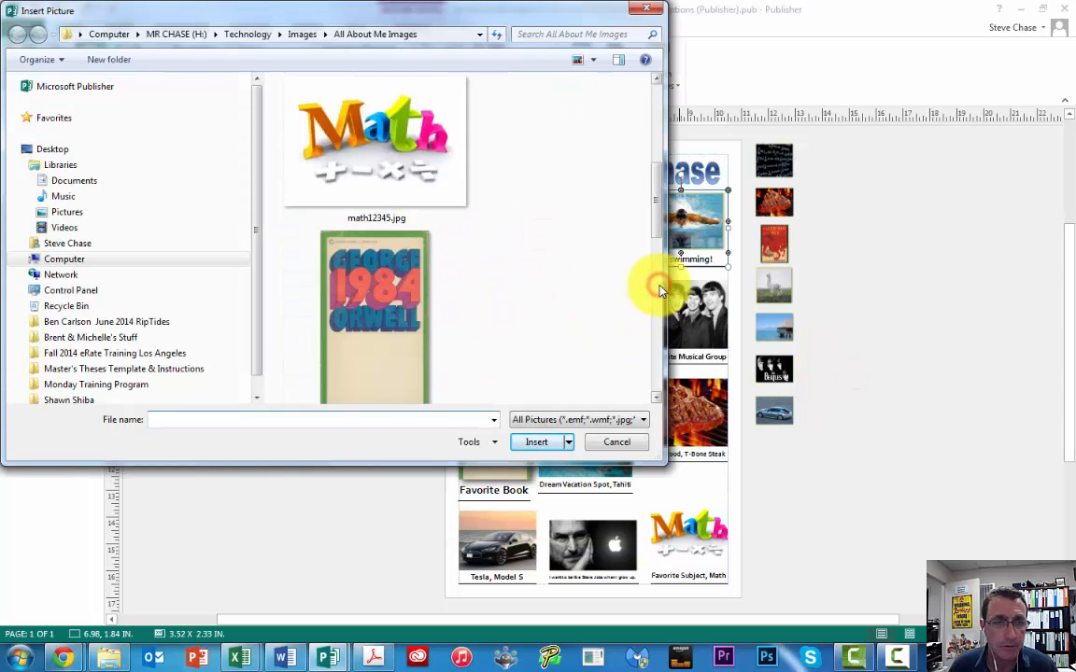
{"action": "left_click", "coordinate": [539, 443]}
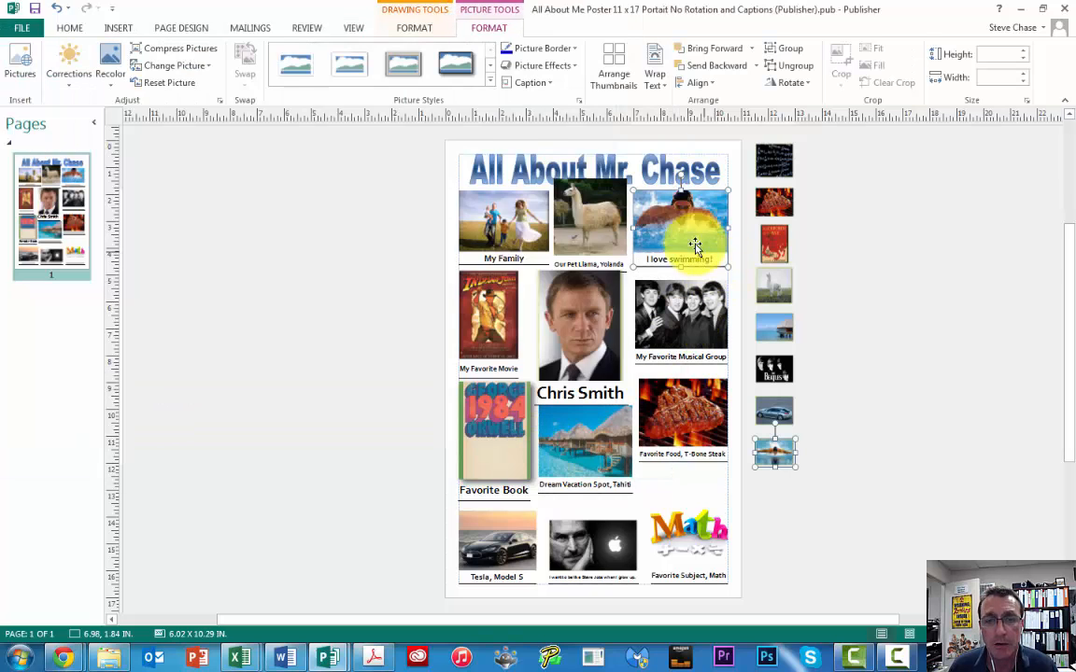
- Lower the Favorite Food steak picture to about 9.94 in and the Favorite Musical Group picture to about 5.84 in vertically
{"action": "left_click", "coordinate": [352, 28]}
{"action": "left_click", "coordinate": [510, 68]}
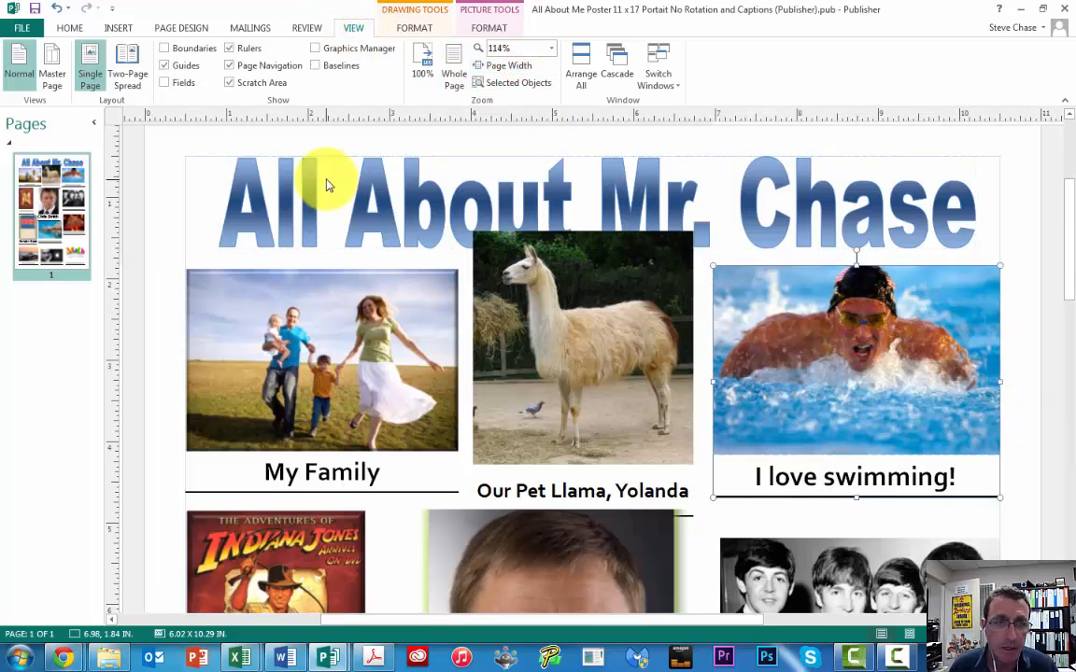
{"action": "left_click", "coordinate": [454, 75]}
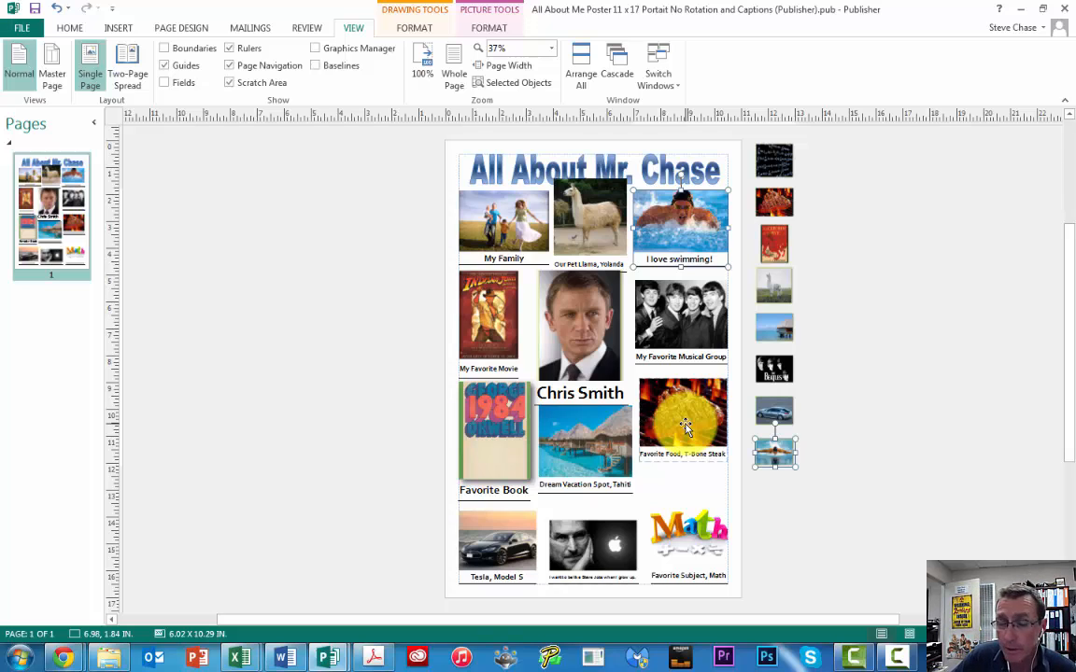
{"action": "left_click_drag", "start_coordinate": [684, 427], "coordinate": [685, 454]}
{"action": "mouse_move", "coordinate": [703, 361]}
{"action": "left_mouse_down"}
{"action": "mouse_move", "coordinate": [696, 324]}
{"action": "mouse_move", "coordinate": [703, 362]}
{"action": "left_mouse_up"}
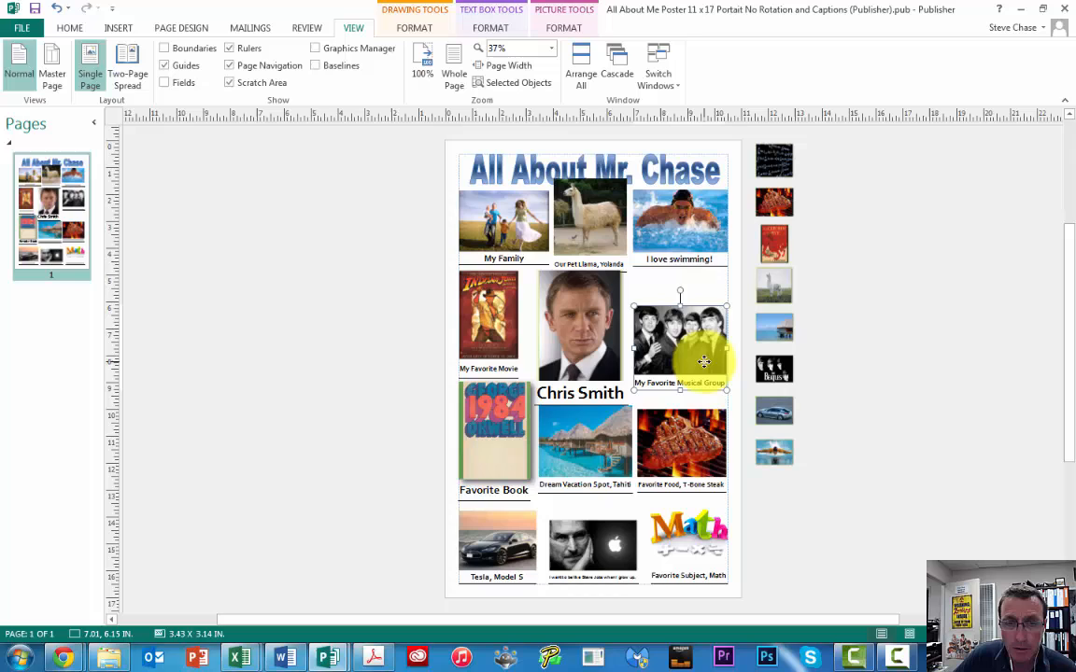
{"action": "left_click", "coordinate": [686, 246]}
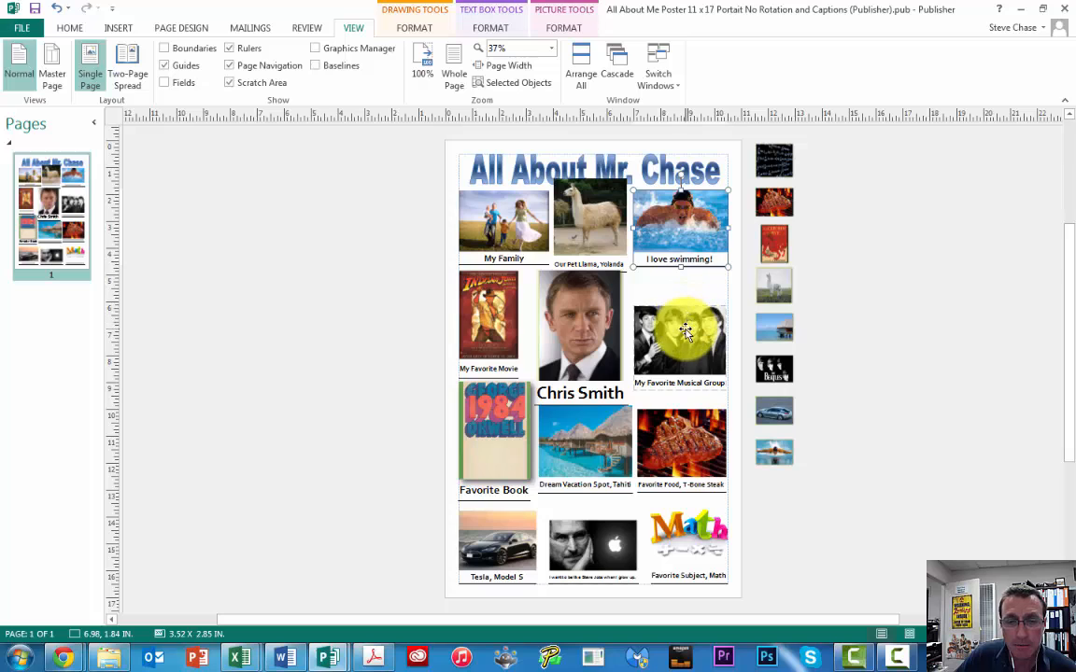
{"action": "left_click_drag", "start_coordinate": [680, 317], "coordinate": [686, 320]}
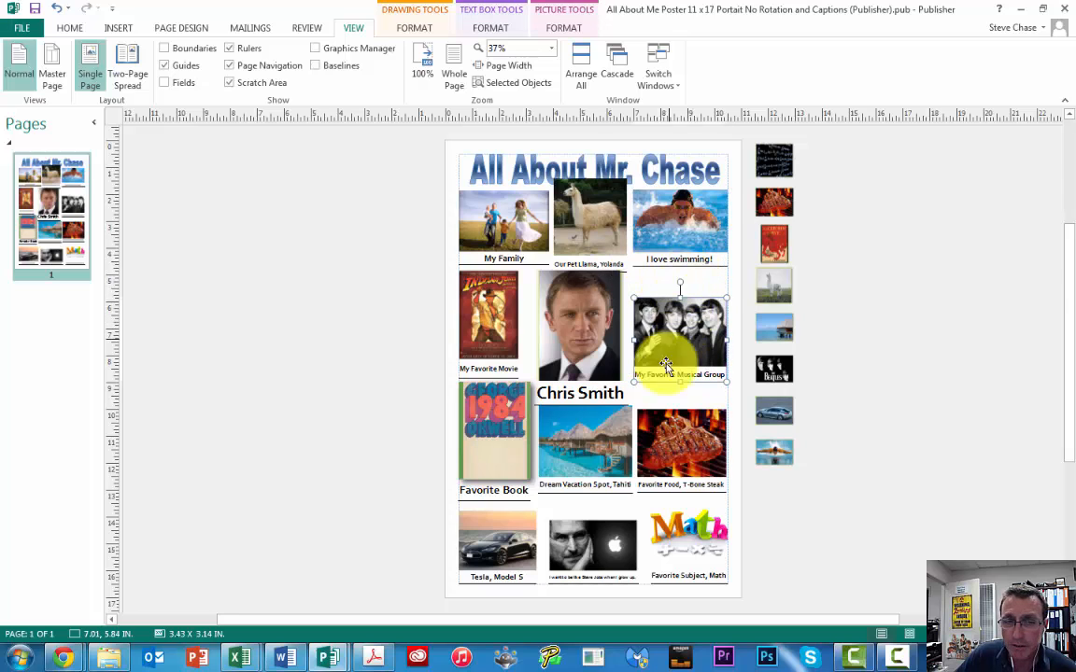
{"action": "left_click", "coordinate": [676, 422]}
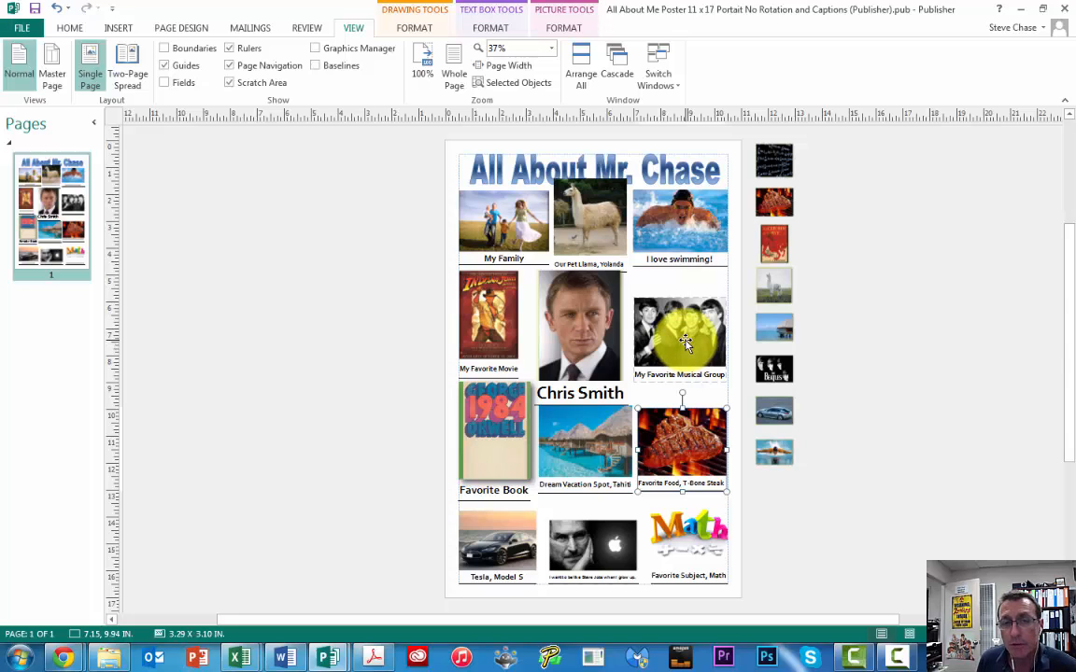
- Move the Favorite Musical Group picture out of the way, place the Favorite Book picture below the swimming picture, and enlarge it to about 3.05 x 5.08 in
{"action": "left_click_drag", "start_coordinate": [684, 342], "coordinate": [528, 340]}
{"action": "left_click_drag", "start_coordinate": [490, 445], "coordinate": [687, 336]}
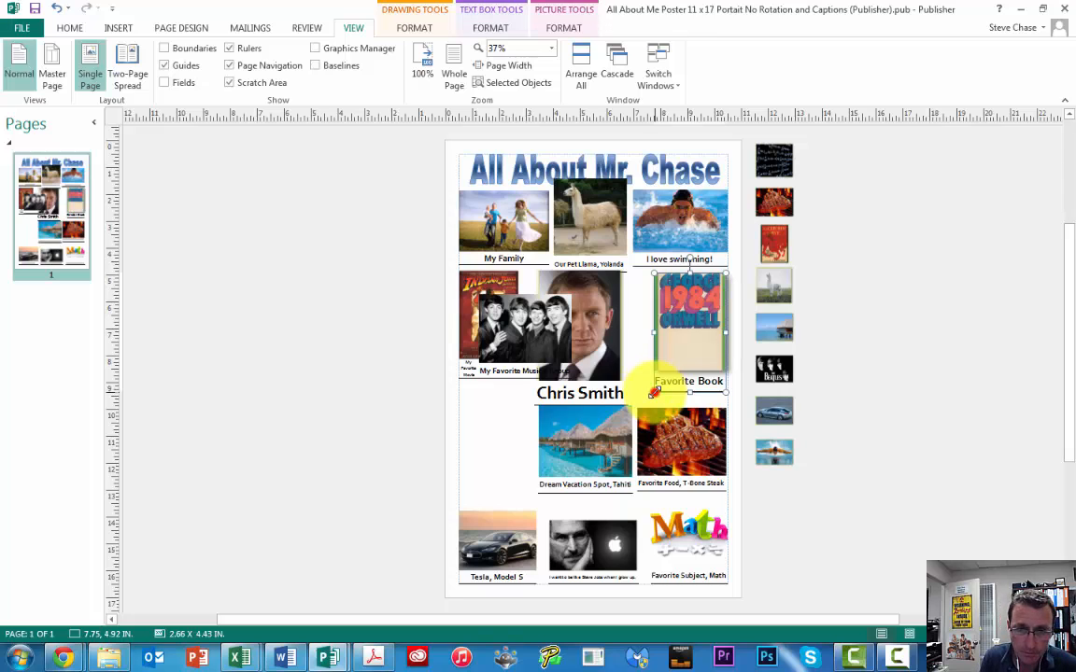
{"action": "left_click_drag", "start_coordinate": [654, 392], "coordinate": [636, 397]}
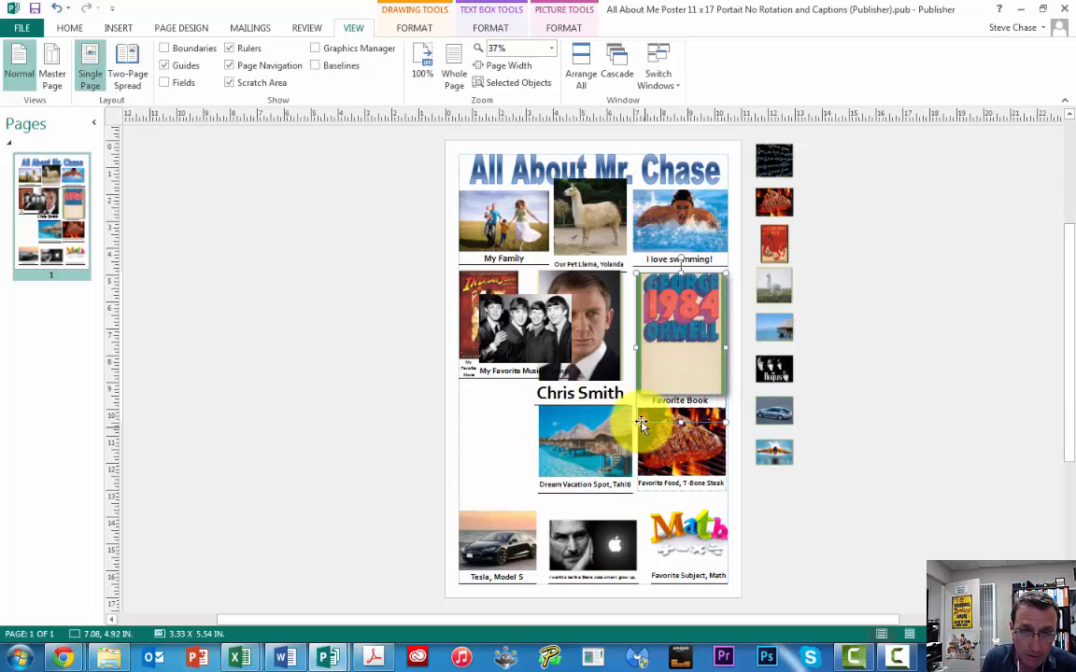
{"action": "left_click_drag", "start_coordinate": [635, 425], "coordinate": [644, 405]}
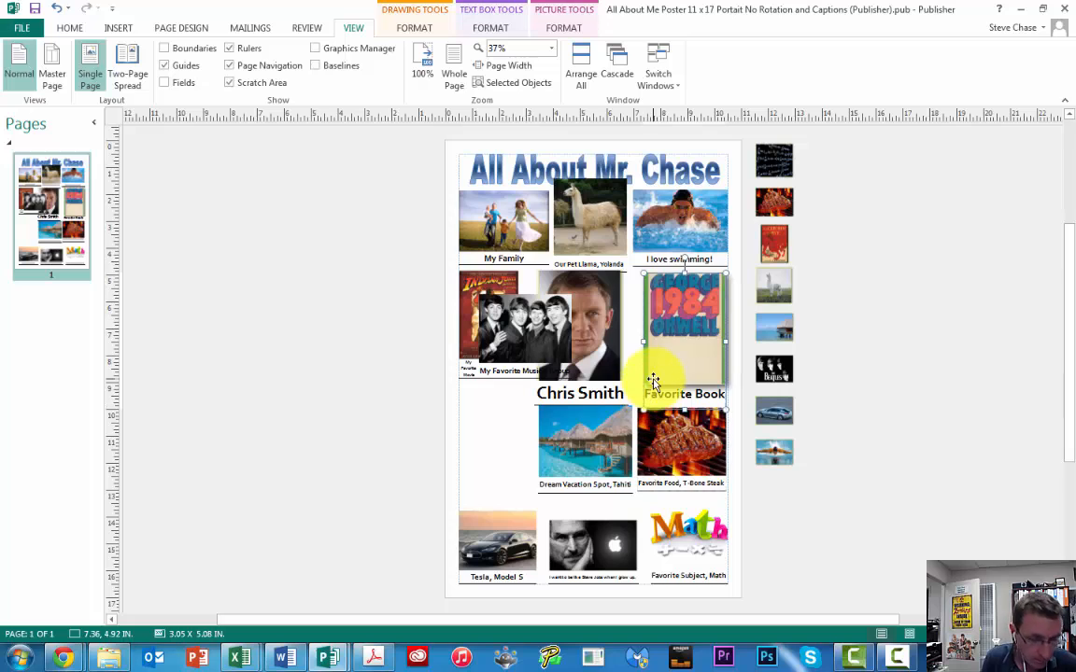
{"action": "left_click", "coordinate": [659, 373]}
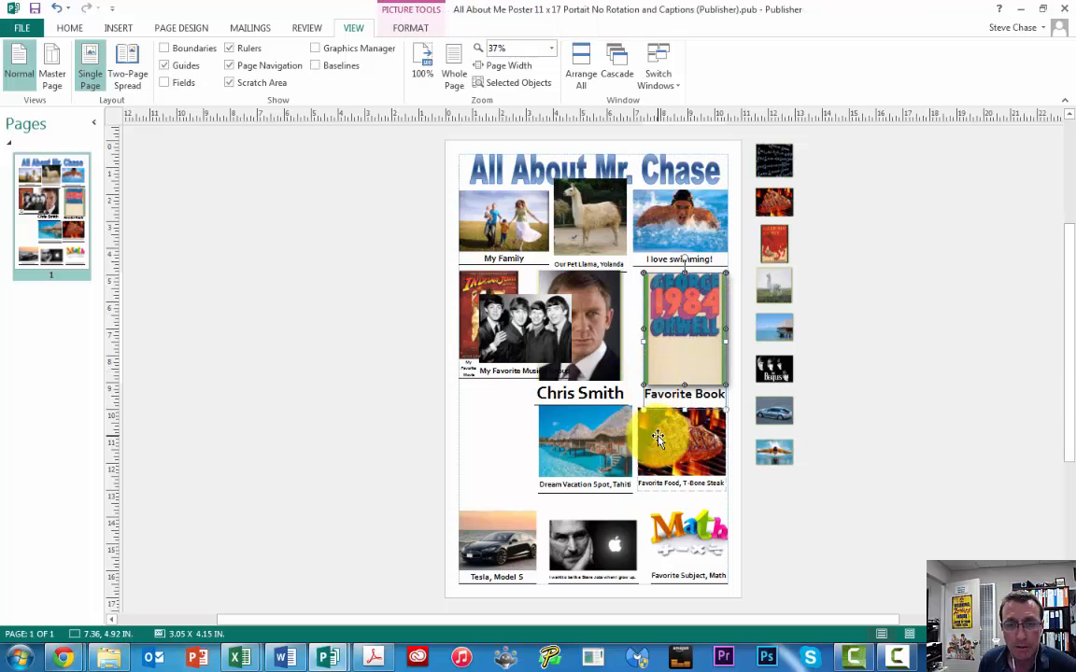
- Lower the steak picture to about 10.48 in vertically and place the Favorite Musical Group picture below the Favorite Movie picture at the page margin
{"action": "left_click", "coordinate": [658, 436]}
{"action": "left_click_drag", "start_coordinate": [658, 437], "coordinate": [688, 456]}
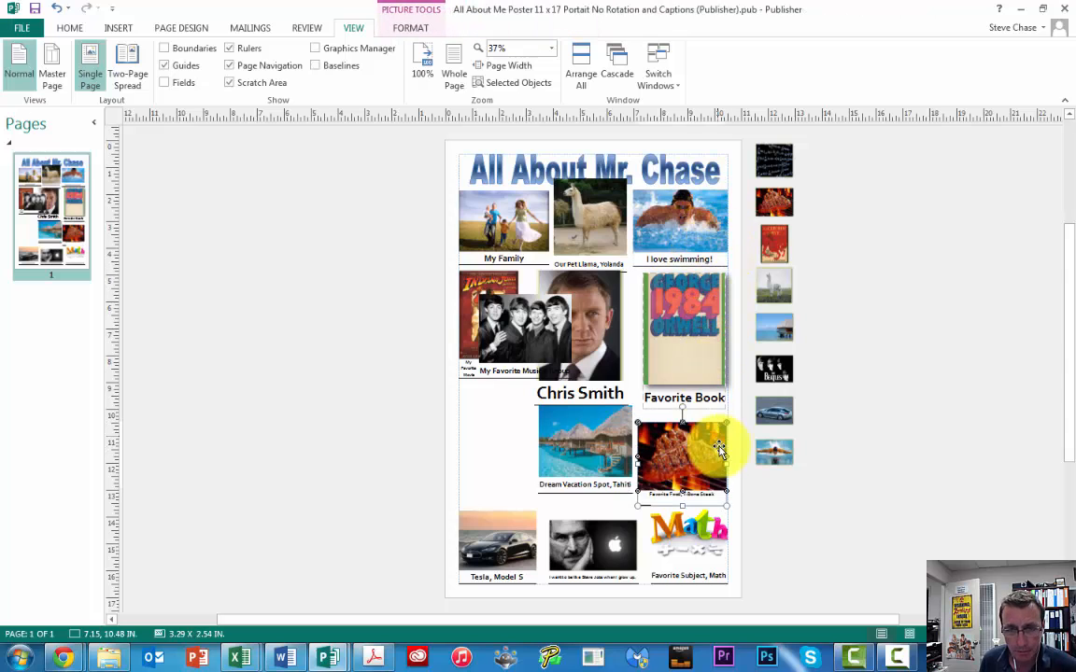
{"action": "left_click_drag", "start_coordinate": [521, 338], "coordinate": [503, 438]}
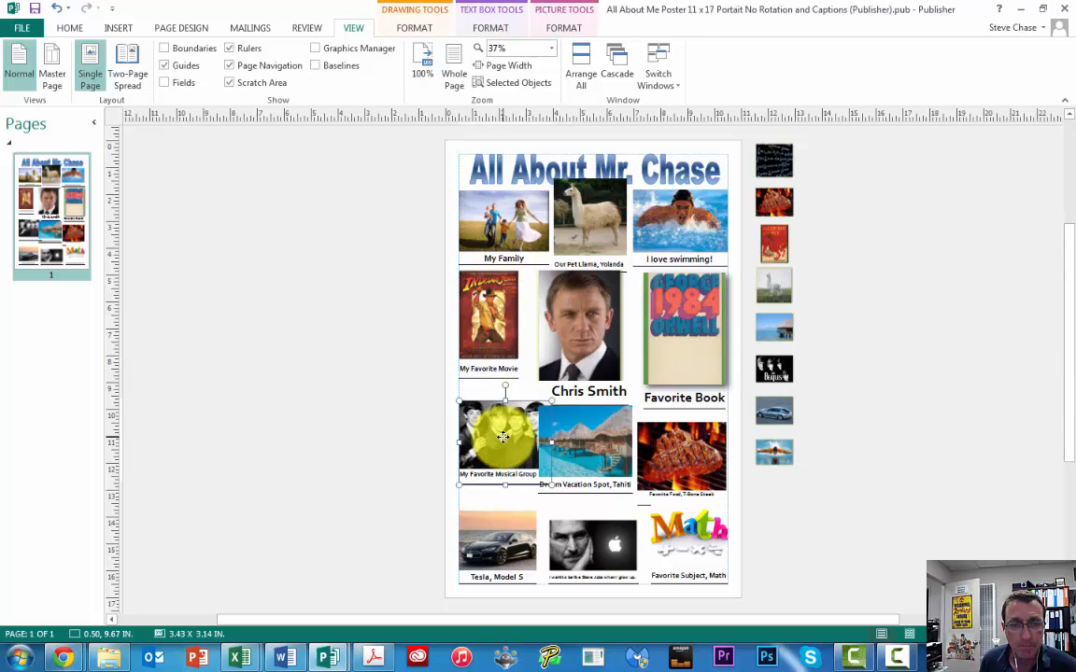
- Shrink the Tahiti picture group to about 2.93 x 2.76 in and the Favorite Musical Group picture to about 3.13 in wide
{"action": "left_click", "coordinate": [579, 448]}
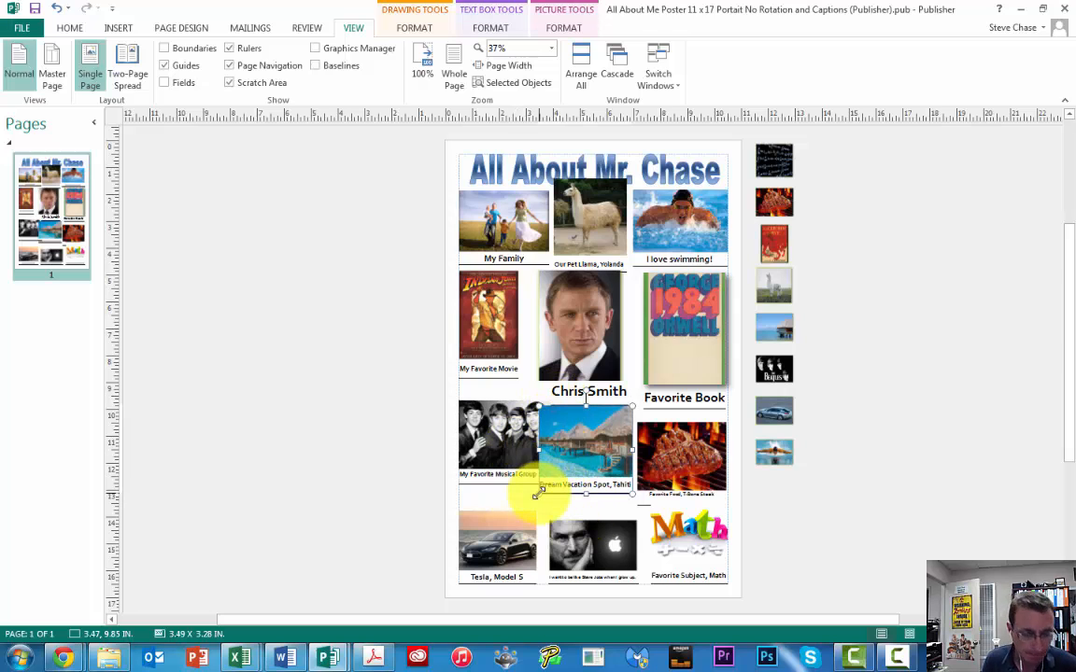
{"action": "left_click_drag", "start_coordinate": [536, 495], "coordinate": [555, 478]}
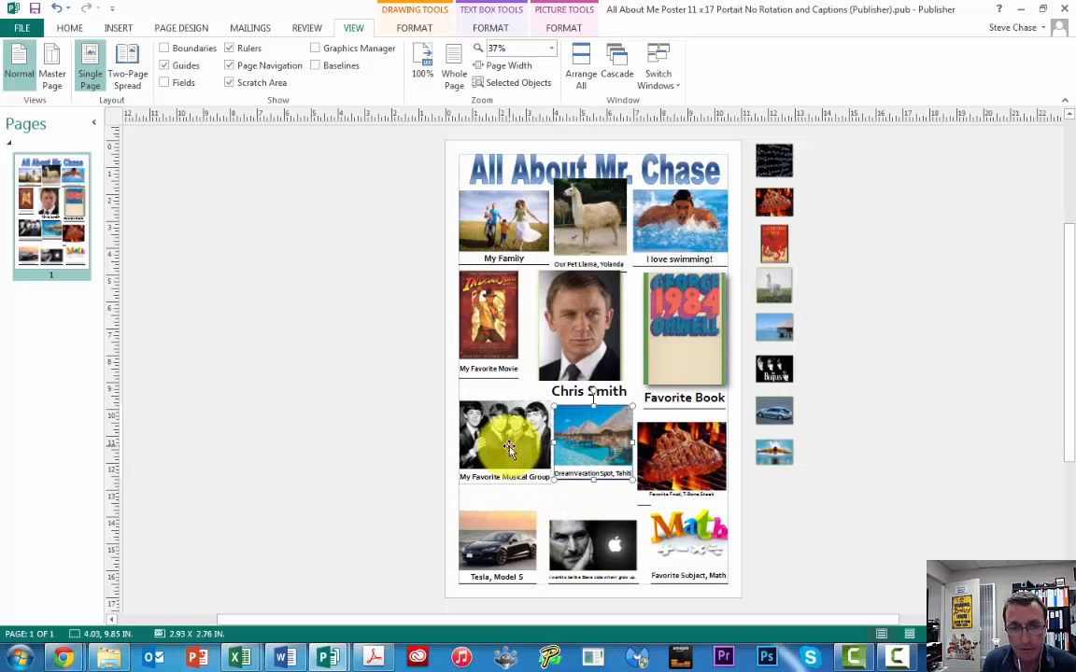
{"action": "left_click", "coordinate": [540, 477]}
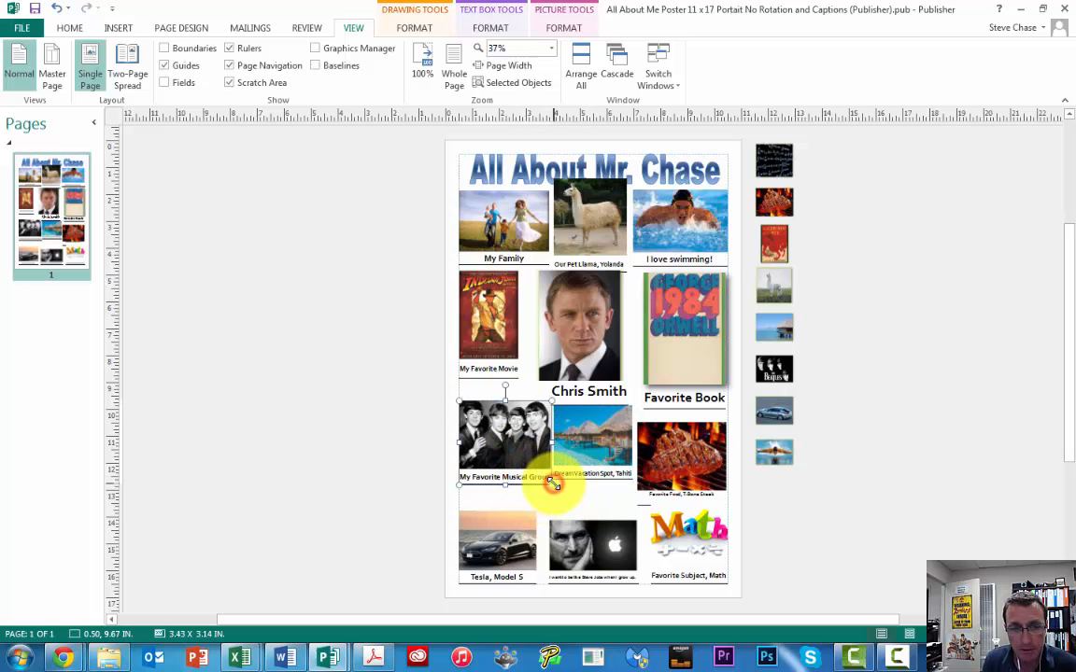
{"action": "mouse_move", "coordinate": [554, 484]}
{"action": "left_mouse_down"}
{"action": "mouse_move", "coordinate": [528, 476]}
{"action": "mouse_move", "coordinate": [533, 434]}
{"action": "mouse_move", "coordinate": [524, 448]}
{"action": "left_mouse_up"}
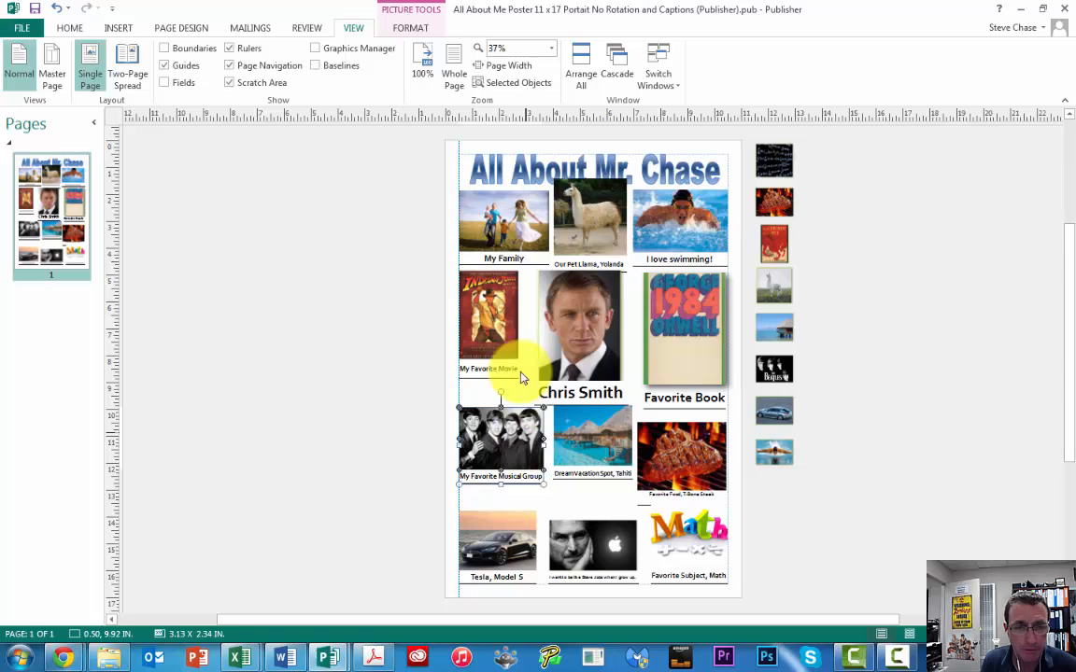
- Lower the Favorite Movie picture to about 5.17 in vertically and show the llama picture at page width
{"action": "left_click", "coordinate": [474, 349]}
{"action": "left_click_drag", "start_coordinate": [476, 349], "coordinate": [478, 359]}
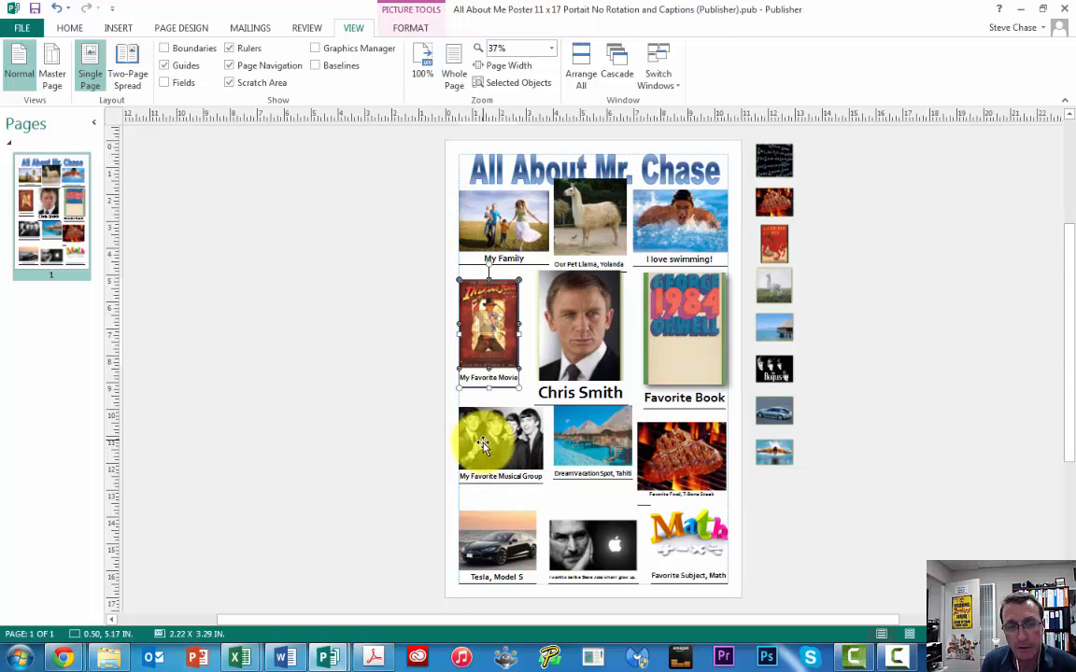
{"action": "left_click", "coordinate": [593, 228]}
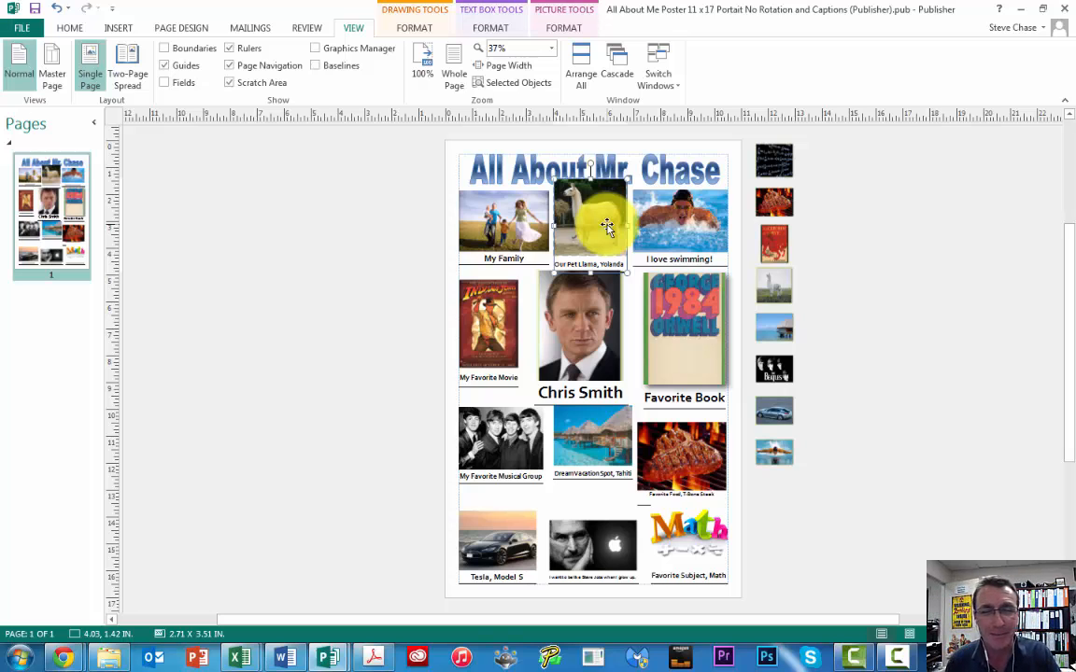
{"action": "left_click", "coordinate": [505, 65]}
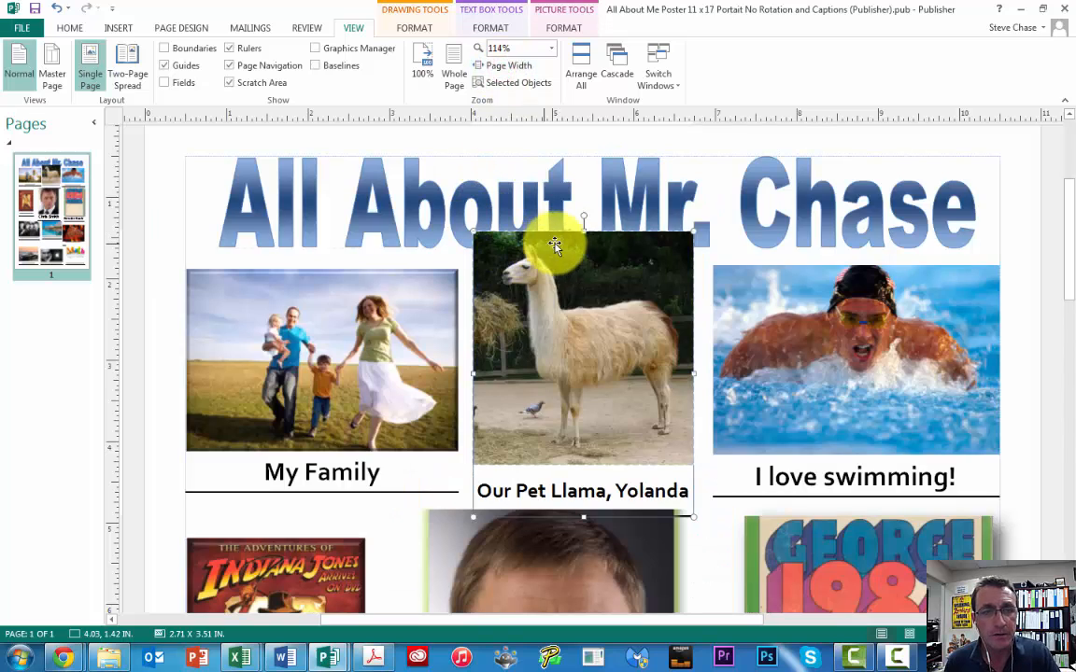
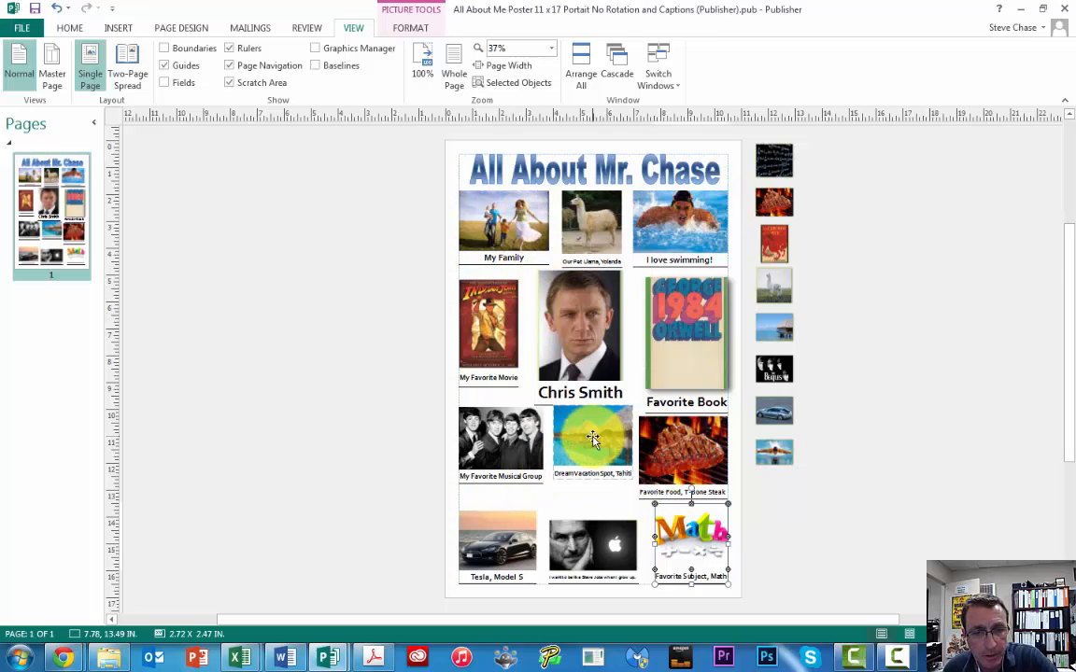
- Lower the Tahiti picture to about 10.43 in vertically and move the Favorite Musical Group picture beside it slightly down
{"action": "left_click_drag", "start_coordinate": [592, 439], "coordinate": [591, 453]}
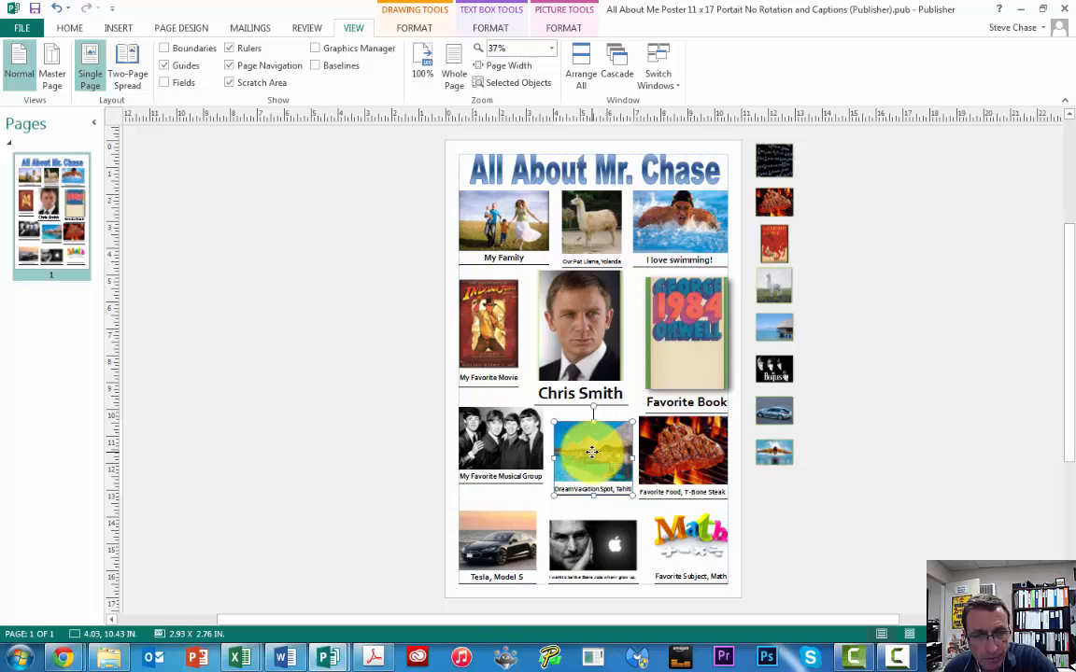
{"action": "left_click", "coordinate": [492, 457]}
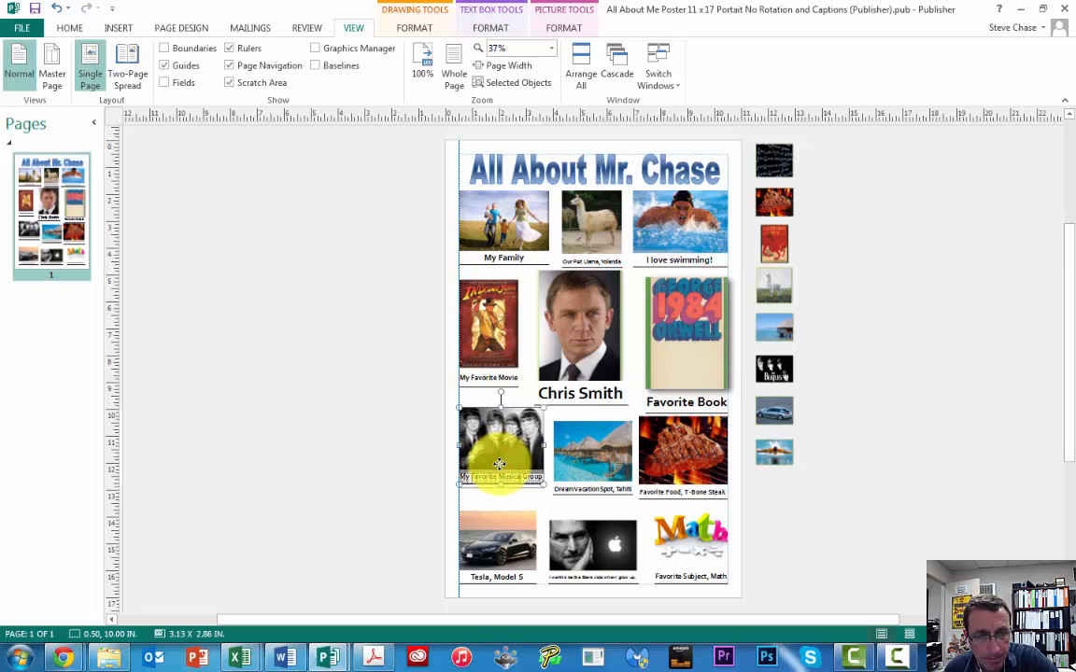
{"action": "left_click_drag", "start_coordinate": [498, 464], "coordinate": [500, 468]}
{"action": "left_click", "coordinate": [571, 461]}
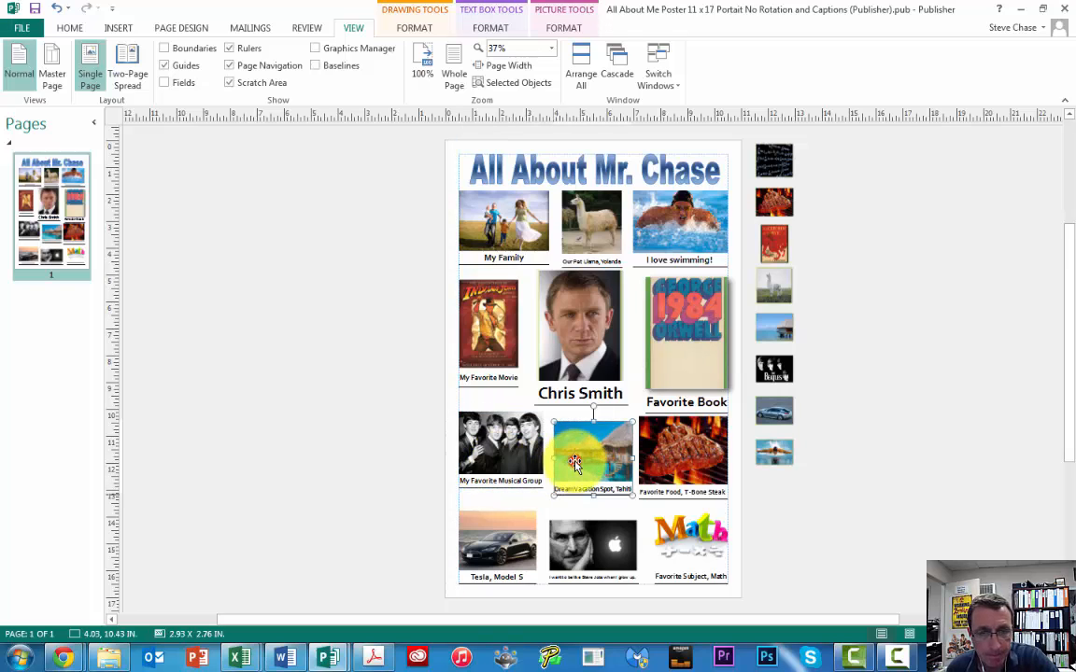
{"action": "left_click_drag", "start_coordinate": [574, 464], "coordinate": [574, 462]}
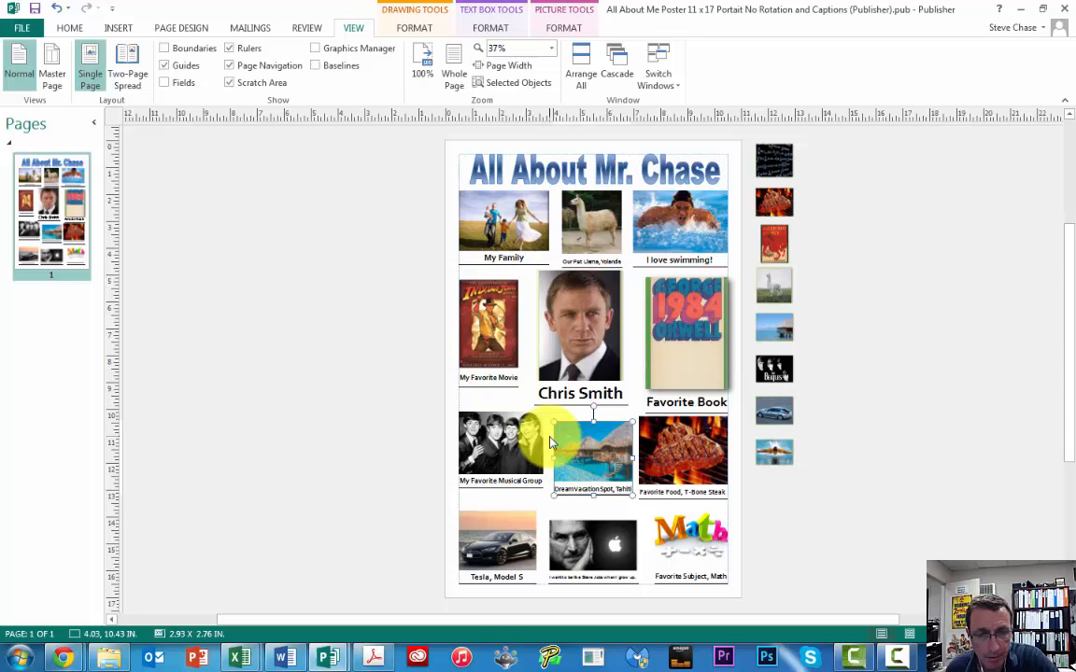
- Shift the central portrait slightly right and down, and lower the Favorite Movie picture to about 5.47 in vertically
{"action": "mouse_move", "coordinate": [583, 332]}
{"action": "left_mouse_down"}
{"action": "mouse_move", "coordinate": [571, 328]}
{"action": "mouse_move", "coordinate": [597, 332]}
{"action": "left_mouse_up"}
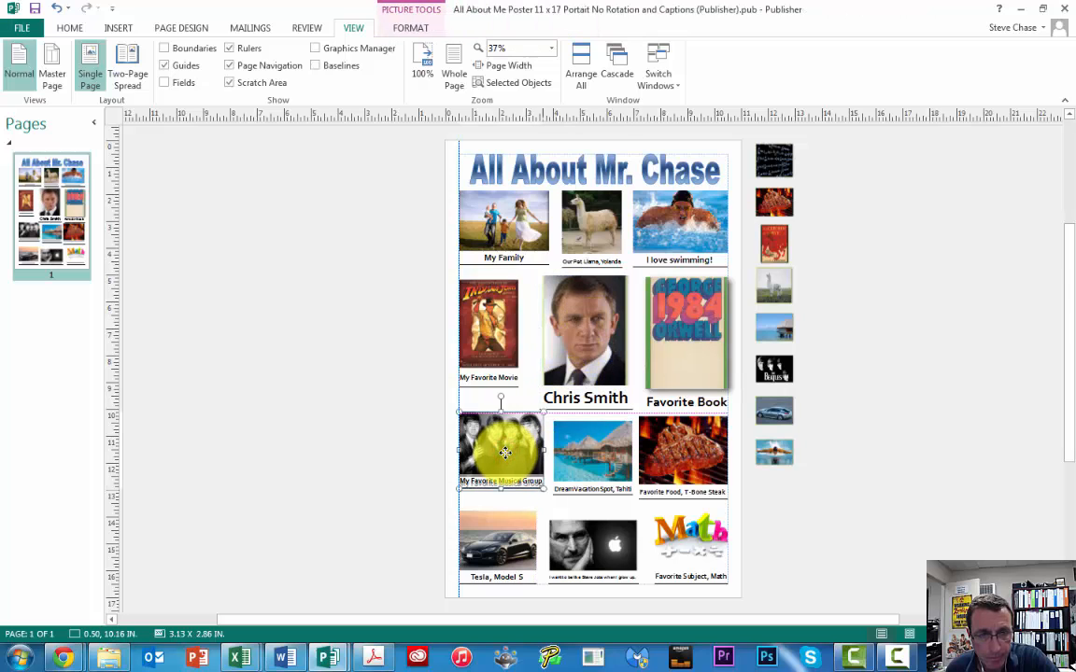
{"action": "left_click", "coordinate": [479, 374]}
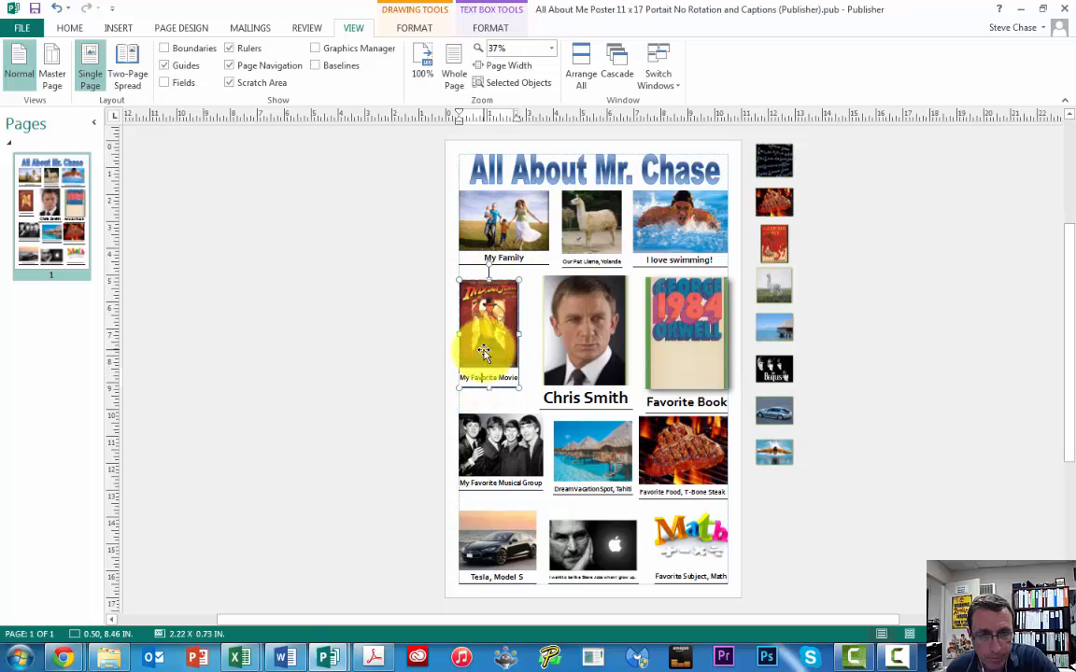
{"action": "left_click_drag", "start_coordinate": [488, 351], "coordinate": [483, 357]}
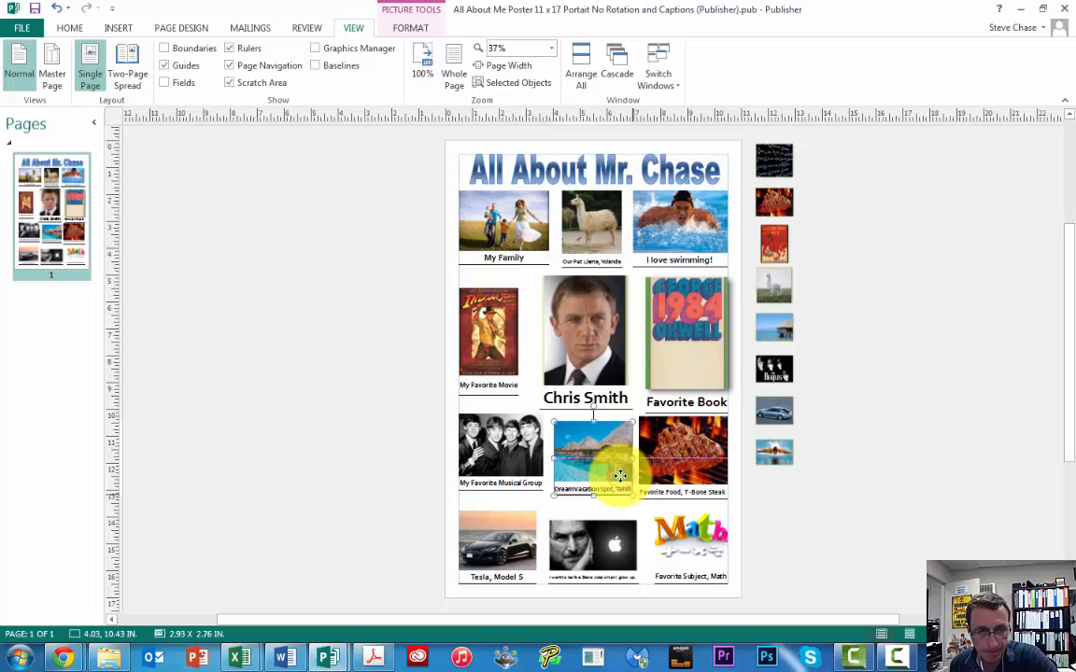
- Move the Tahiti picture left to about 3.93 in horizontally and align the steak picture with the right margin at about 7.21 in
{"action": "left_click", "coordinate": [560, 445]}
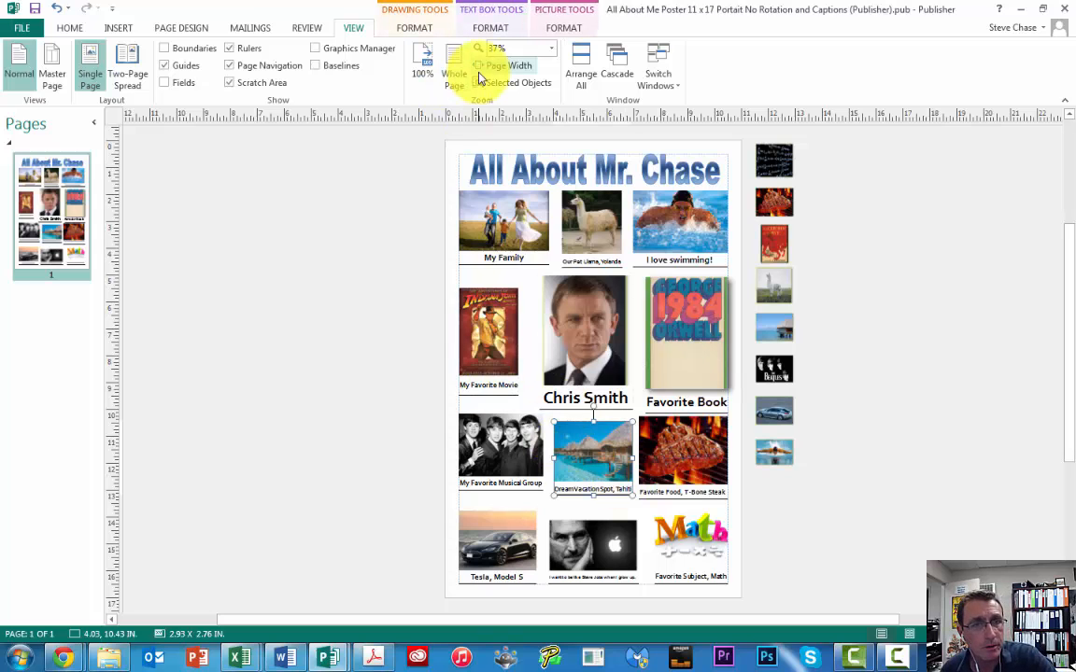
{"action": "left_click", "coordinate": [502, 65]}
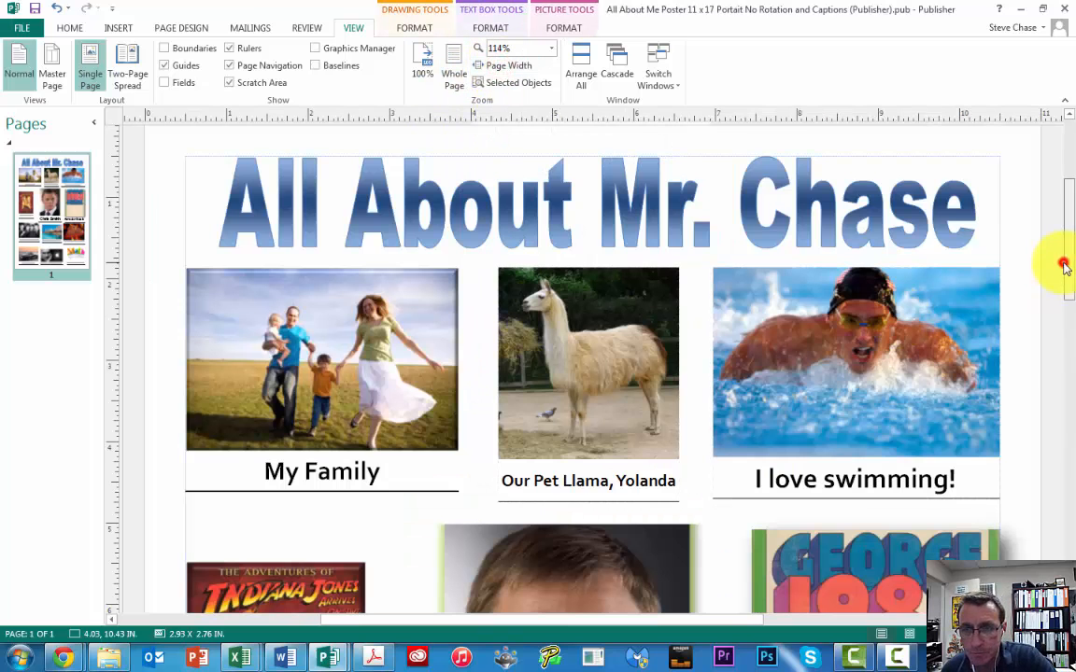
{"action": "scroll", "coordinate": [1056, 317], "scroll_direction": "down", "scroll_amount": 6}
{"action": "scroll", "coordinate": [1046, 415], "scroll_direction": "down", "scroll_amount": 2}
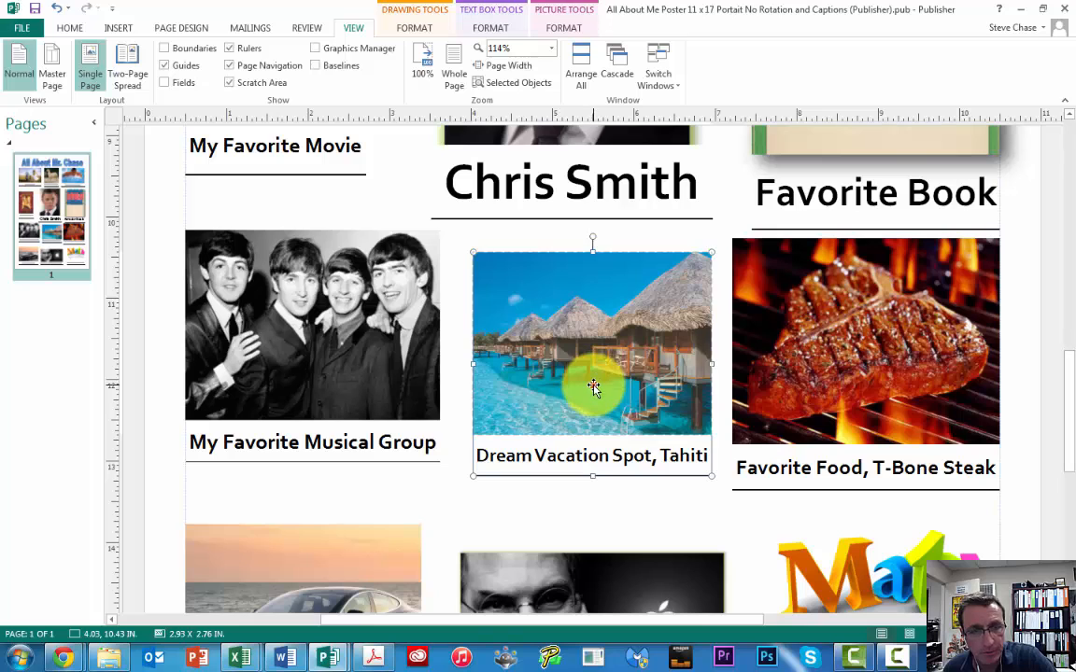
{"action": "left_click_drag", "start_coordinate": [596, 379], "coordinate": [586, 385]}
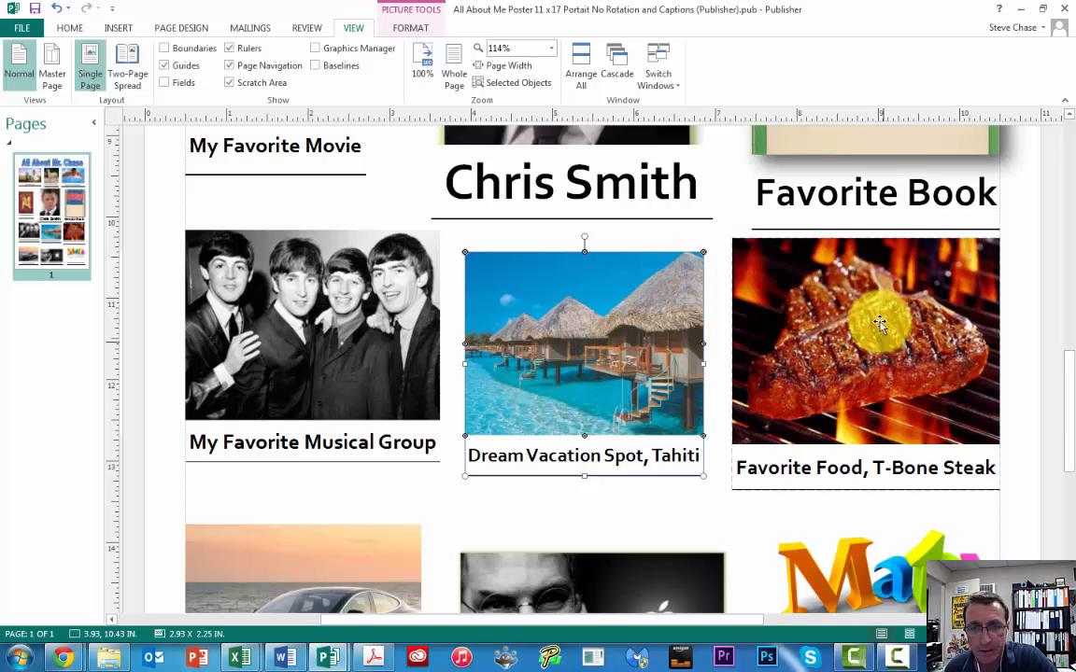
{"action": "left_click_drag", "start_coordinate": [873, 359], "coordinate": [873, 358]}
{"action": "left_click_drag", "start_coordinate": [961, 361], "coordinate": [965, 359]}
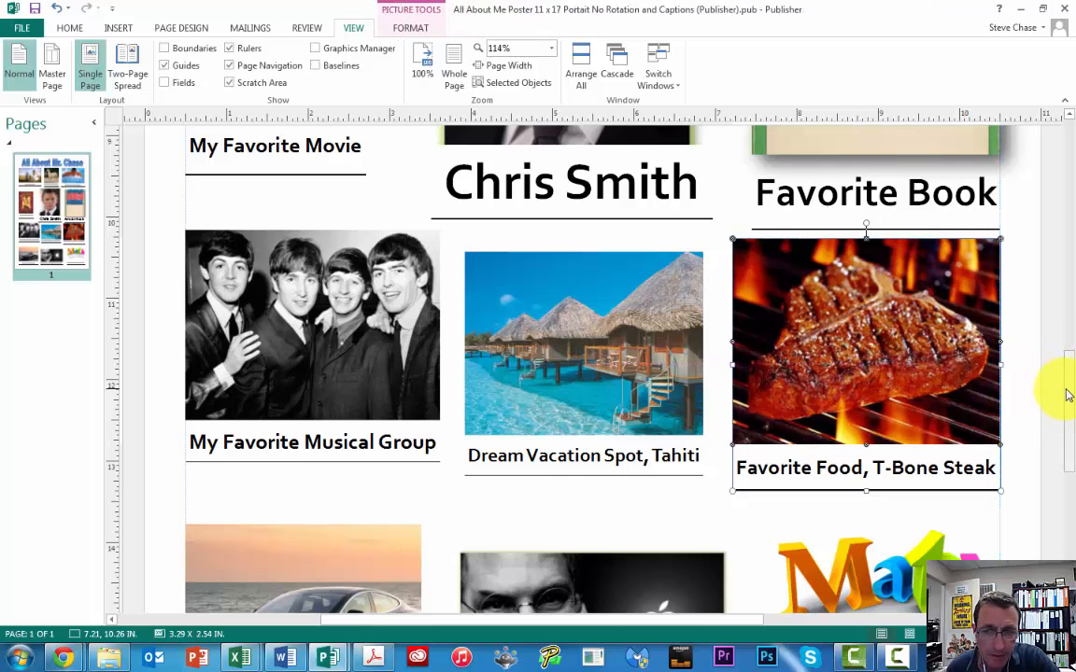
- Enlarge the Favorite Movie picture to about 2.55 in wide and position it about 5.02 in down the page
{"action": "left_click_drag", "start_coordinate": [1064, 390], "coordinate": [1043, 220]}
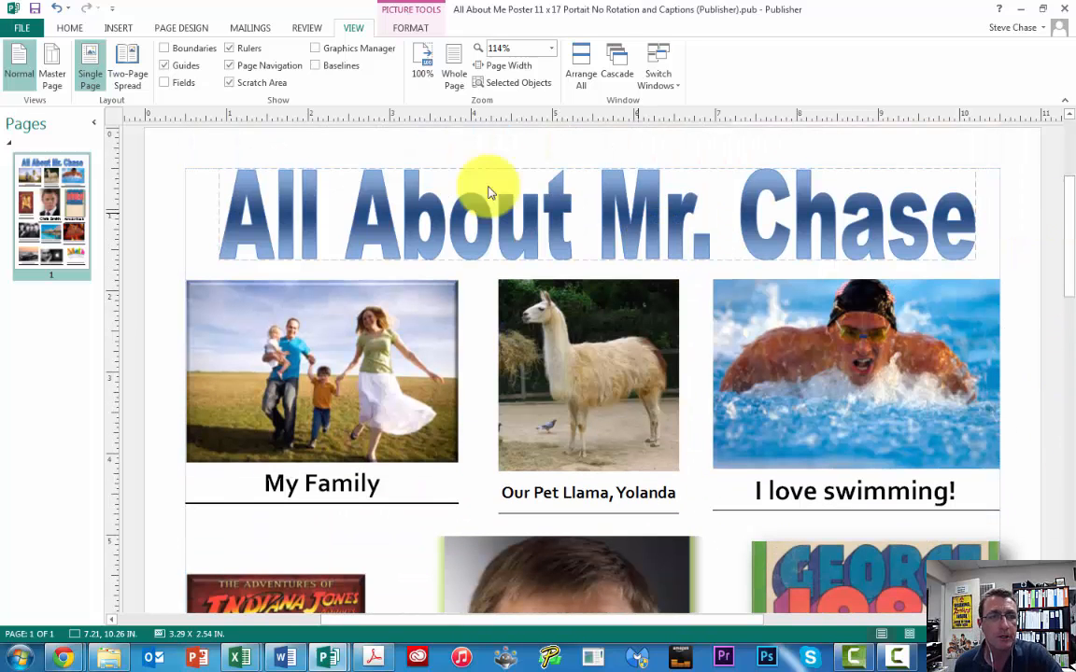
{"action": "left_click", "coordinate": [456, 75]}
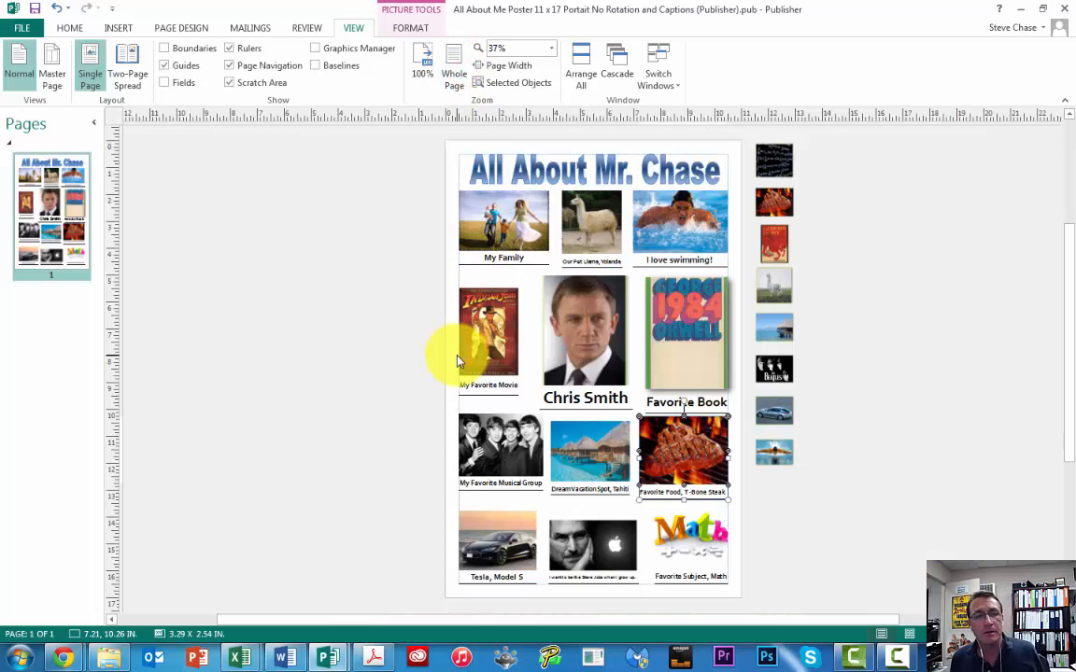
{"action": "left_click", "coordinate": [486, 322]}
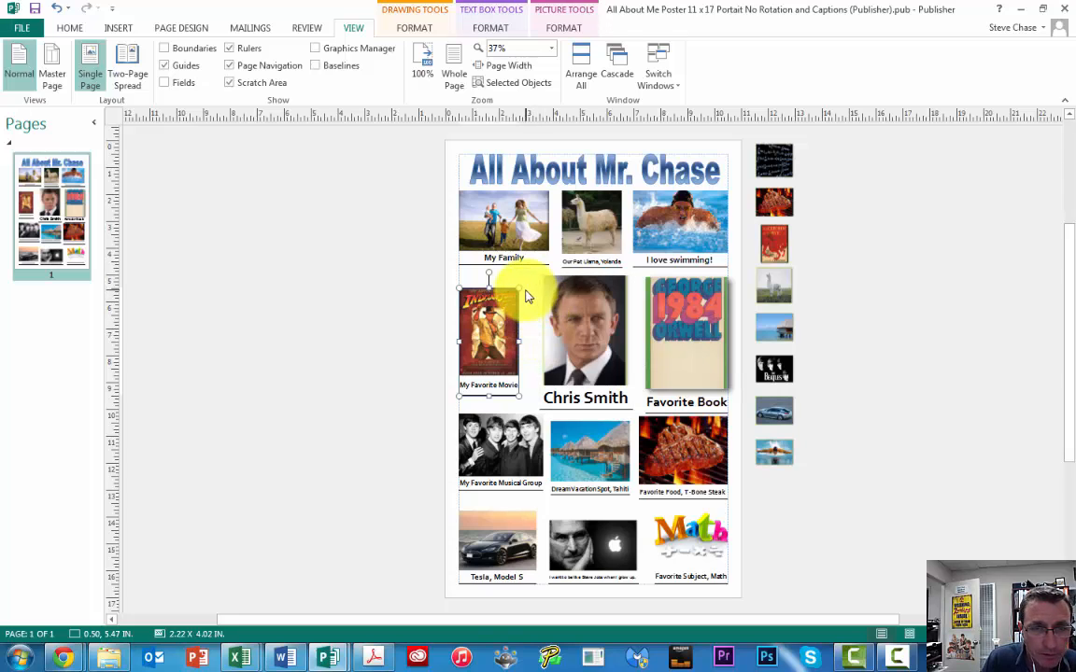
{"action": "mouse_move", "coordinate": [518, 286]}
{"action": "left_mouse_down"}
{"action": "mouse_move", "coordinate": [528, 278]}
{"action": "mouse_move", "coordinate": [520, 299]}
{"action": "left_mouse_up"}
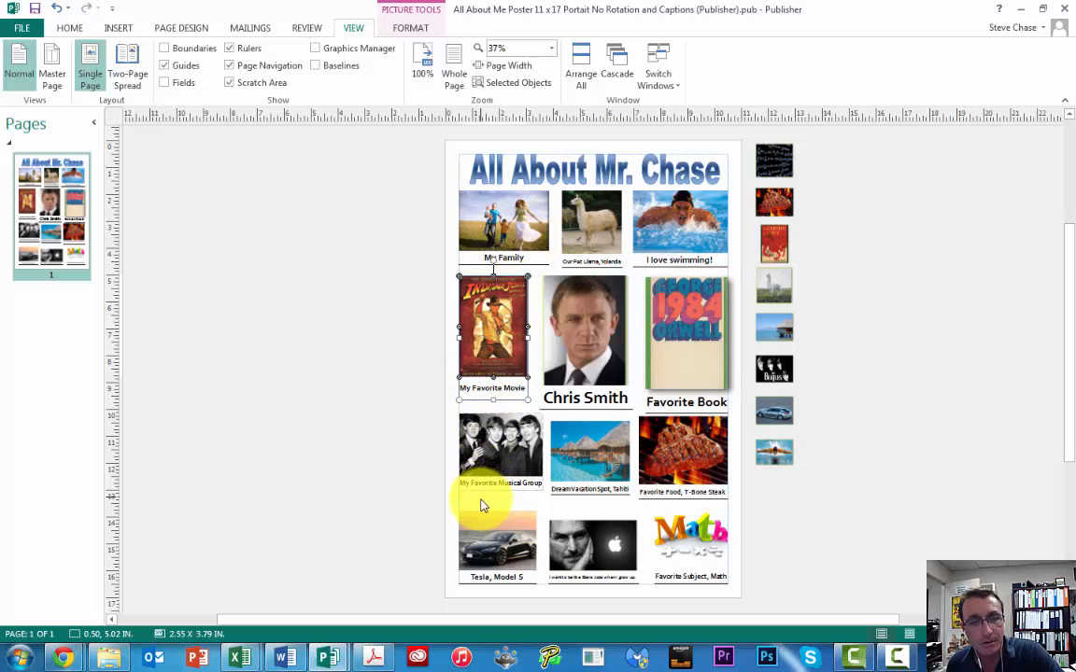
- Nudge the Favorite Musical Group picture slightly down and move the Steve Jobs picture to about 3.89 in horizontally and 14.08 in vertically
{"action": "left_click", "coordinate": [473, 548]}
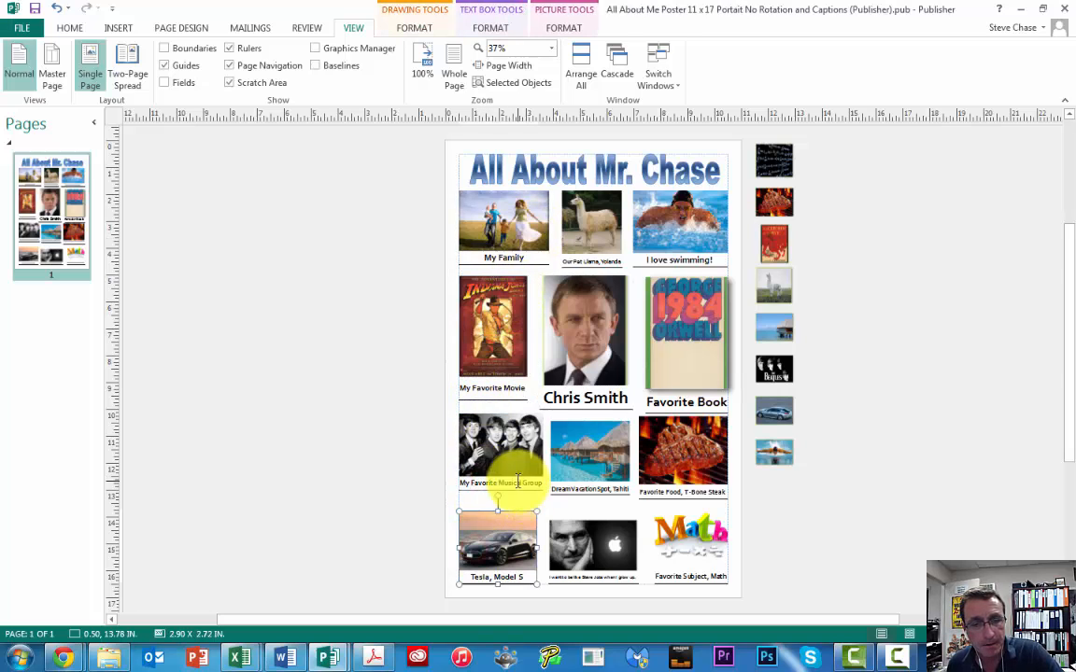
{"action": "left_click_drag", "start_coordinate": [479, 467], "coordinate": [480, 469]}
{"action": "left_click", "coordinate": [612, 459]}
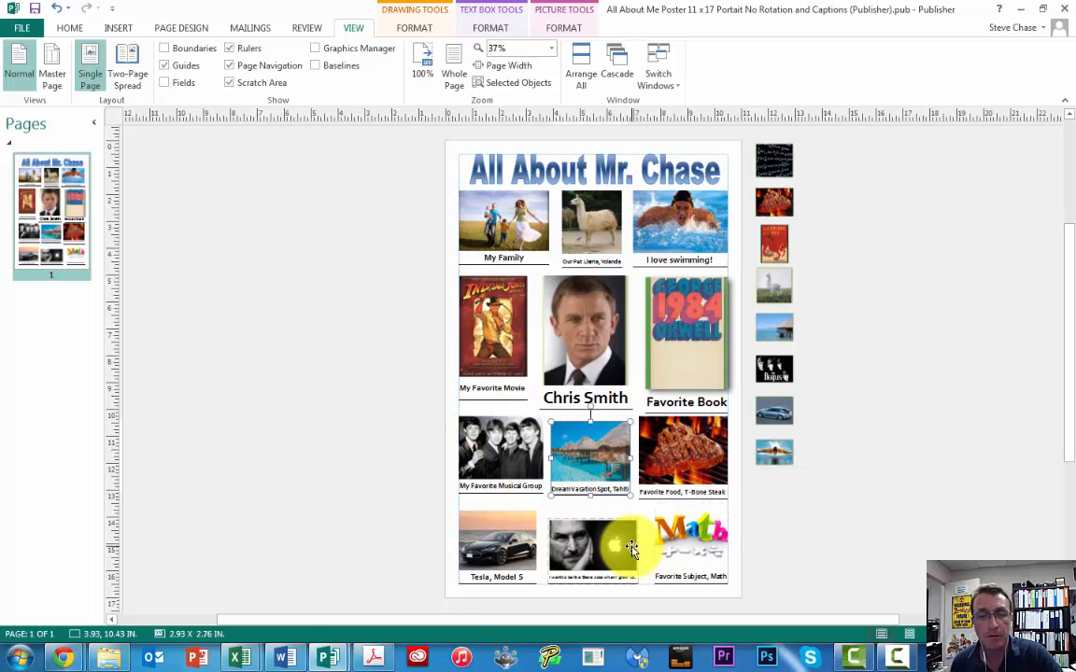
{"action": "left_click_drag", "start_coordinate": [613, 547], "coordinate": [612, 547]}
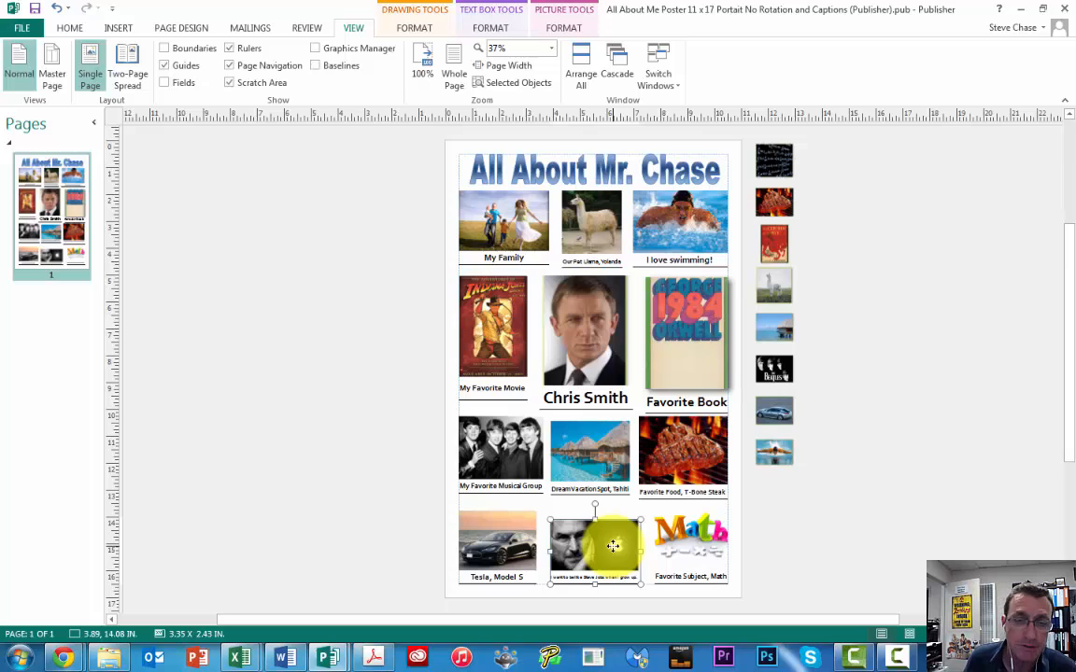